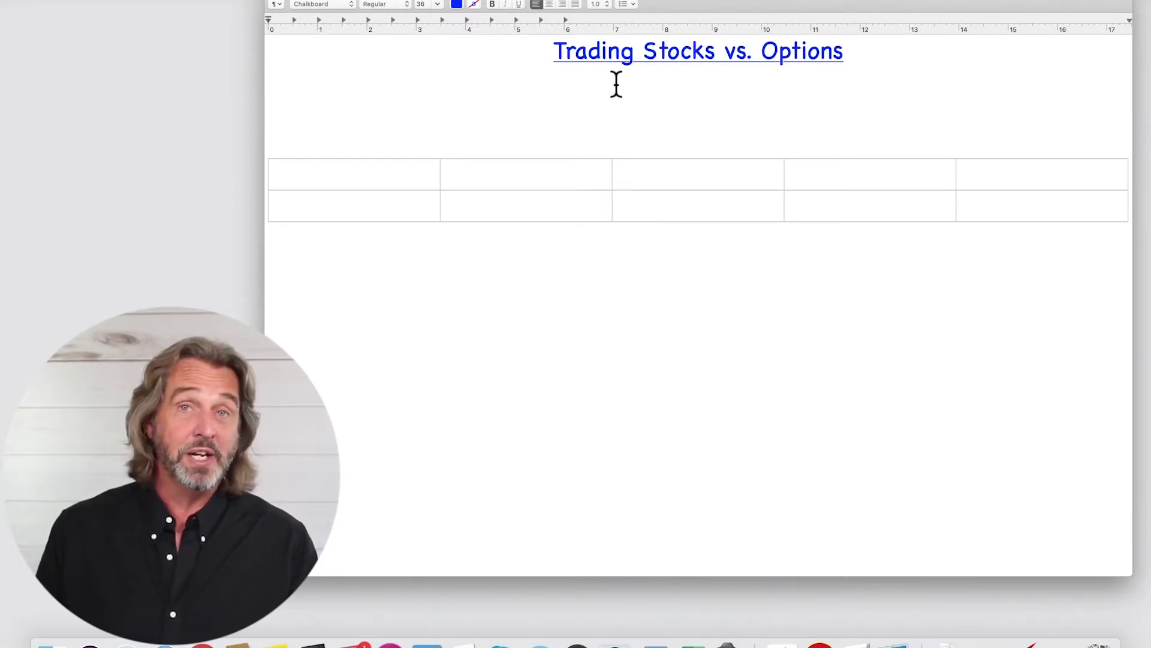
Add the lines "Account: $20,000" and "Risk: 2% = $400" between the title and the table
{"action": "type", "text": "Account"}
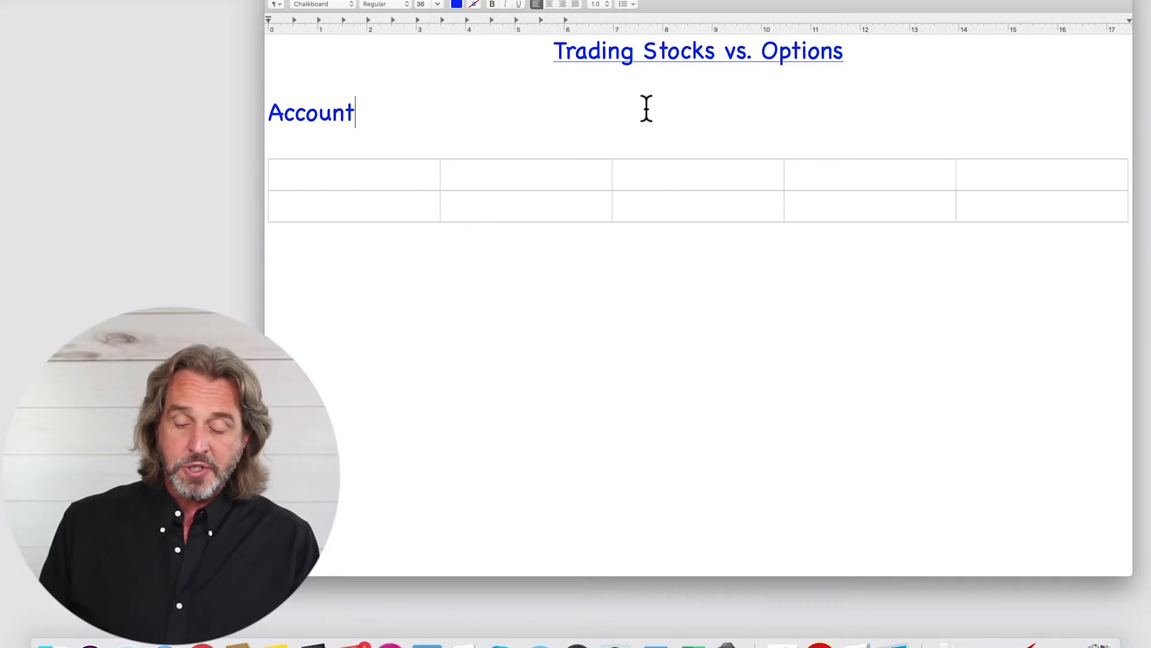
{"action": "type", "text": ": $20,000"}
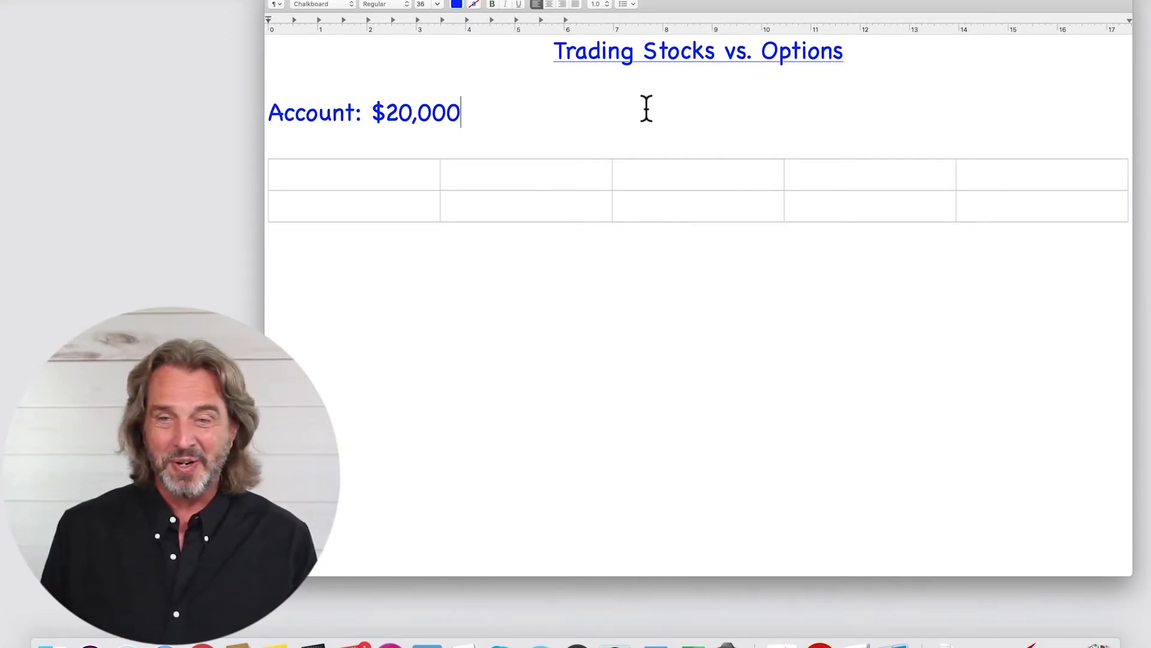
{"action": "key", "text": "Return"}
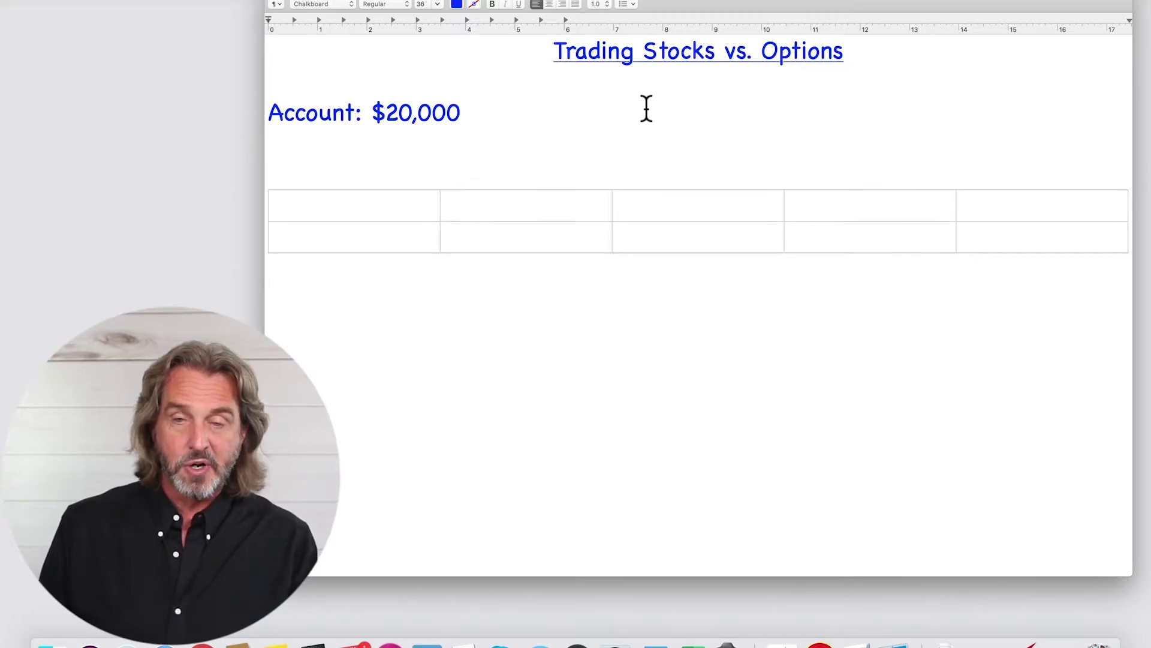
{"action": "type", "text": "Risk"}
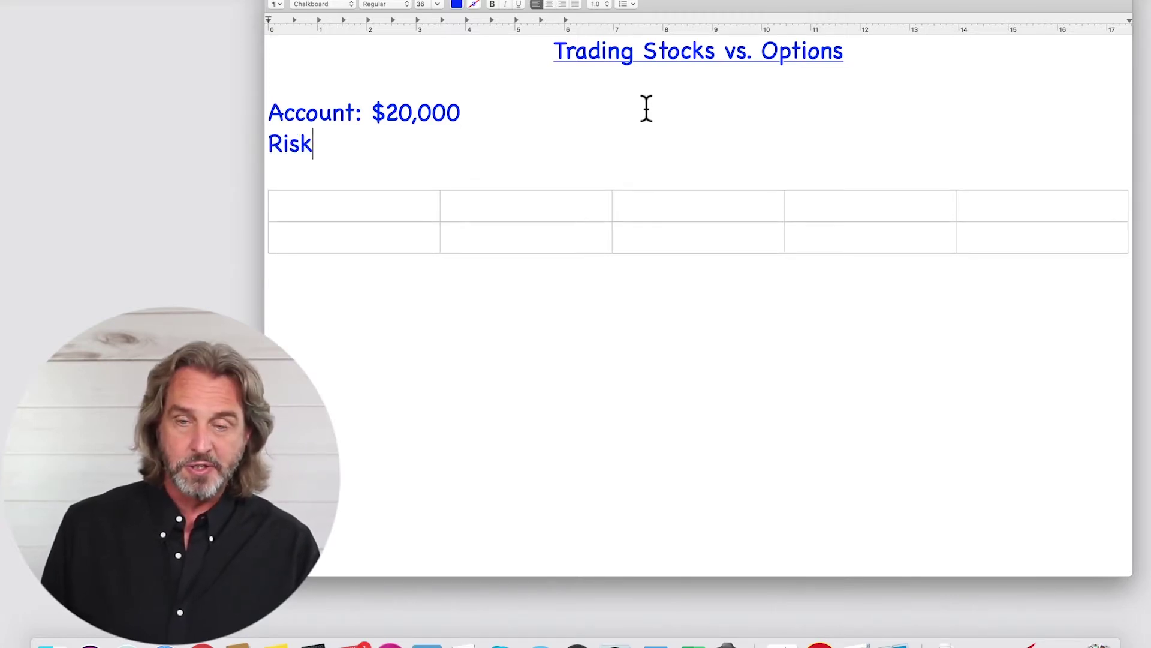
{"action": "type", "text": ": 2%"}
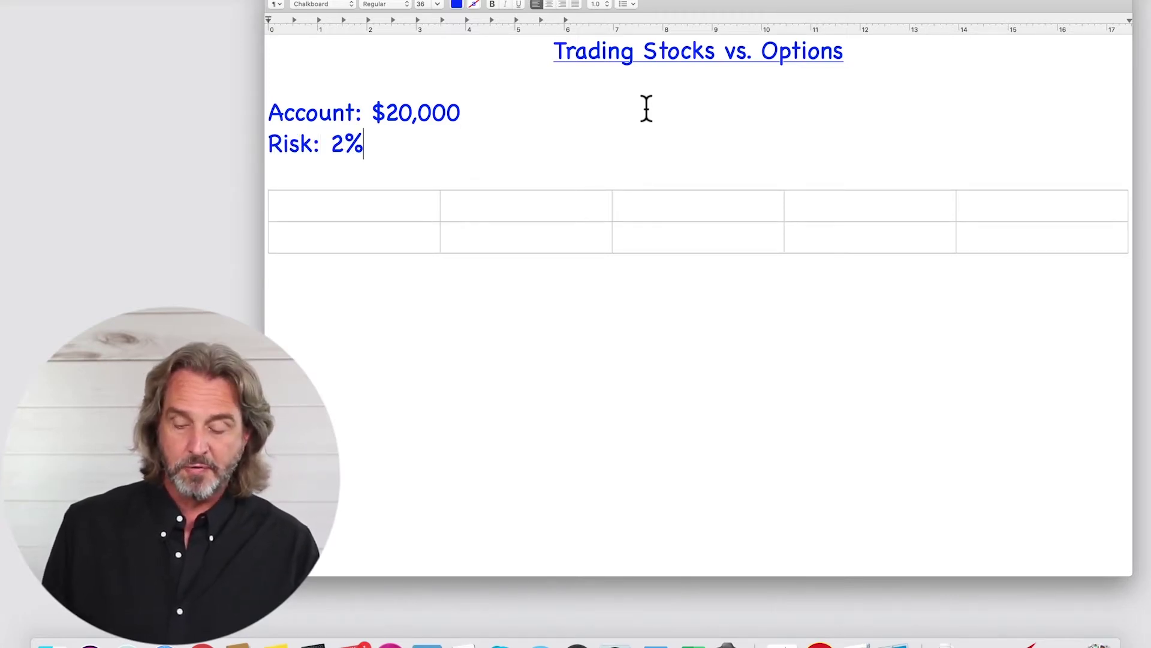
{"action": "type", "text": " = $400"}
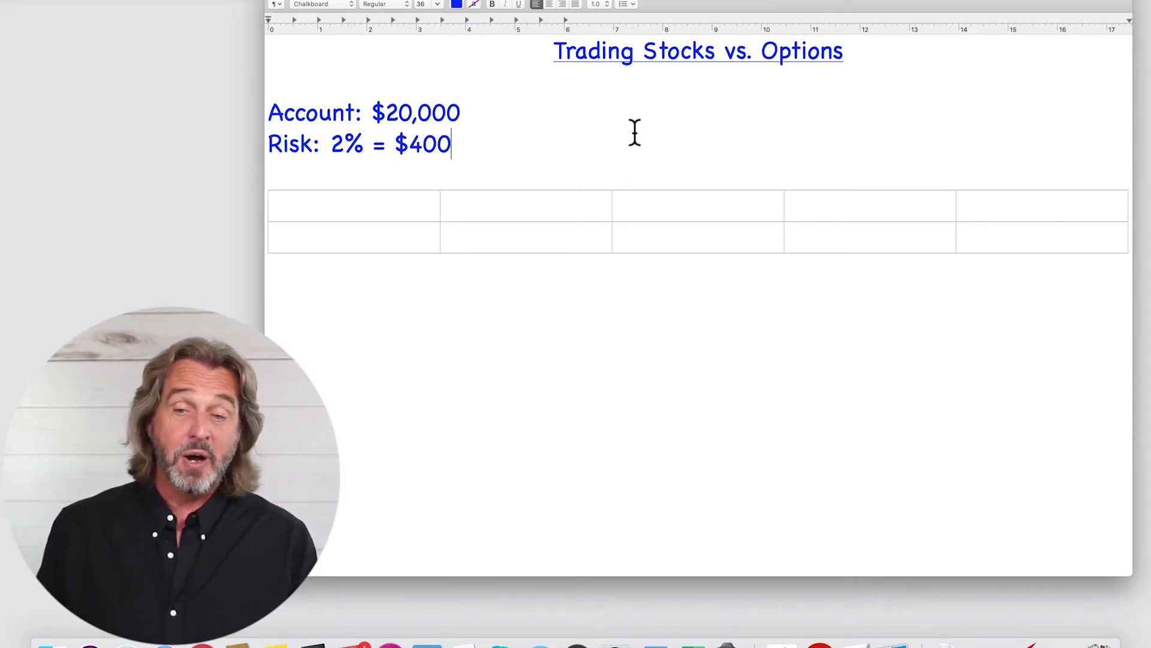
Fill the table's header row from the second column on with Risk, Reward, Risk/Reward and Buying Power
{"action": "left_click", "coordinate": [501, 207]}
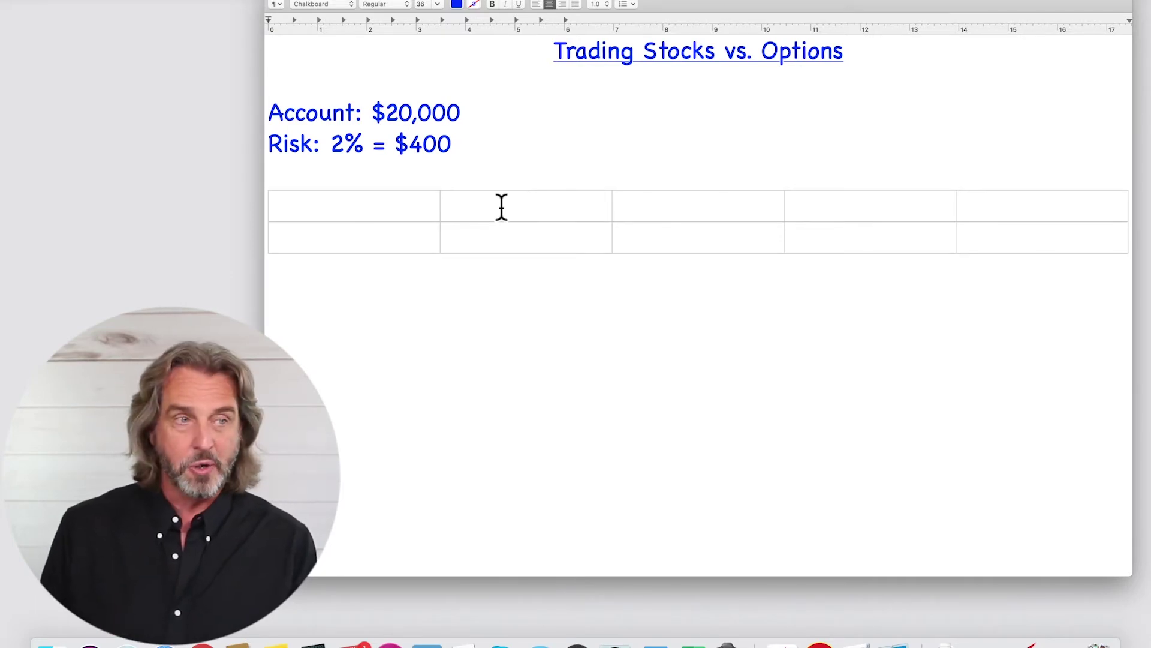
{"action": "type", "text": "Risk"}
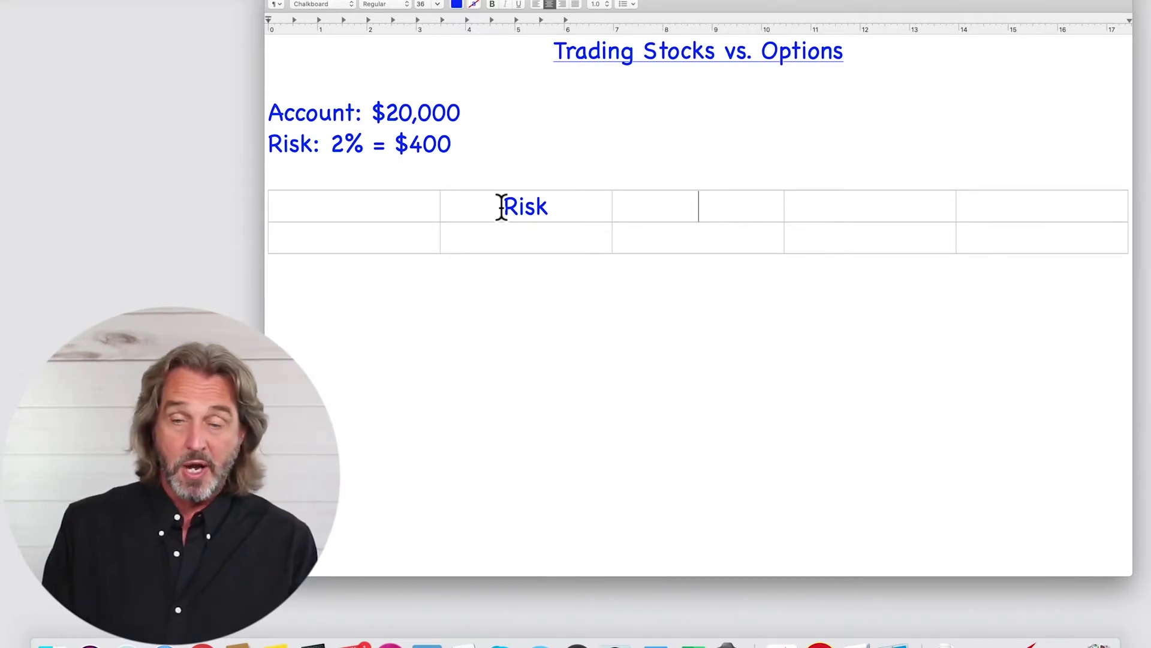
{"action": "type", "text": "Reward"}
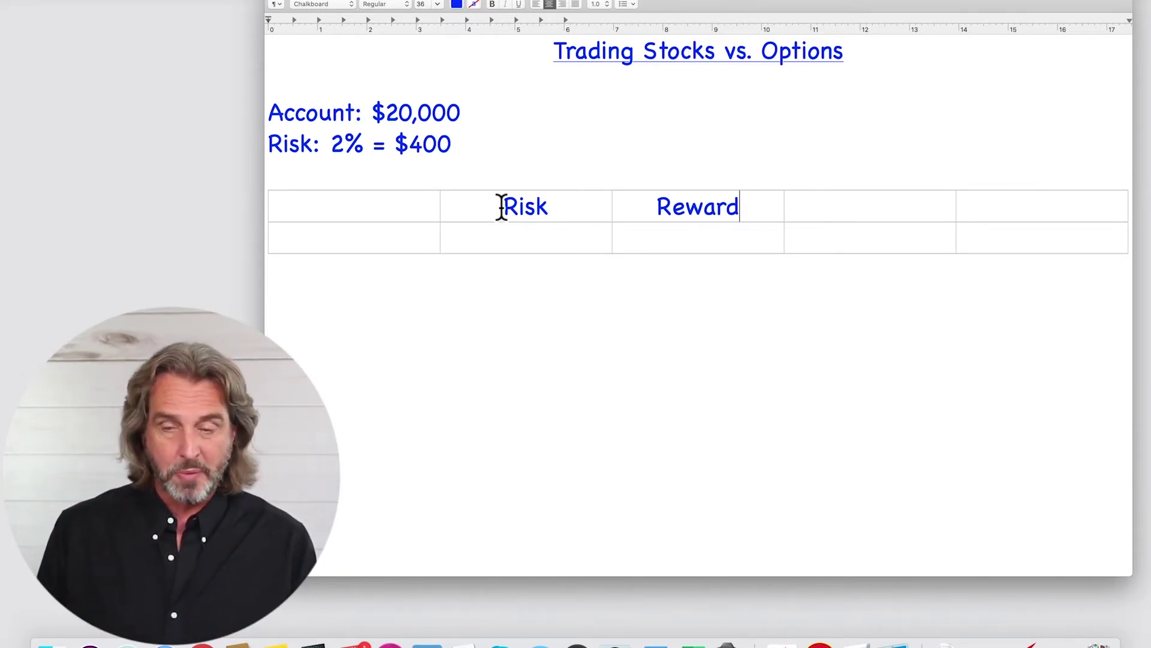
{"action": "key", "text": "Tab"}
{"action": "type", "text": "Risk/Ward"}
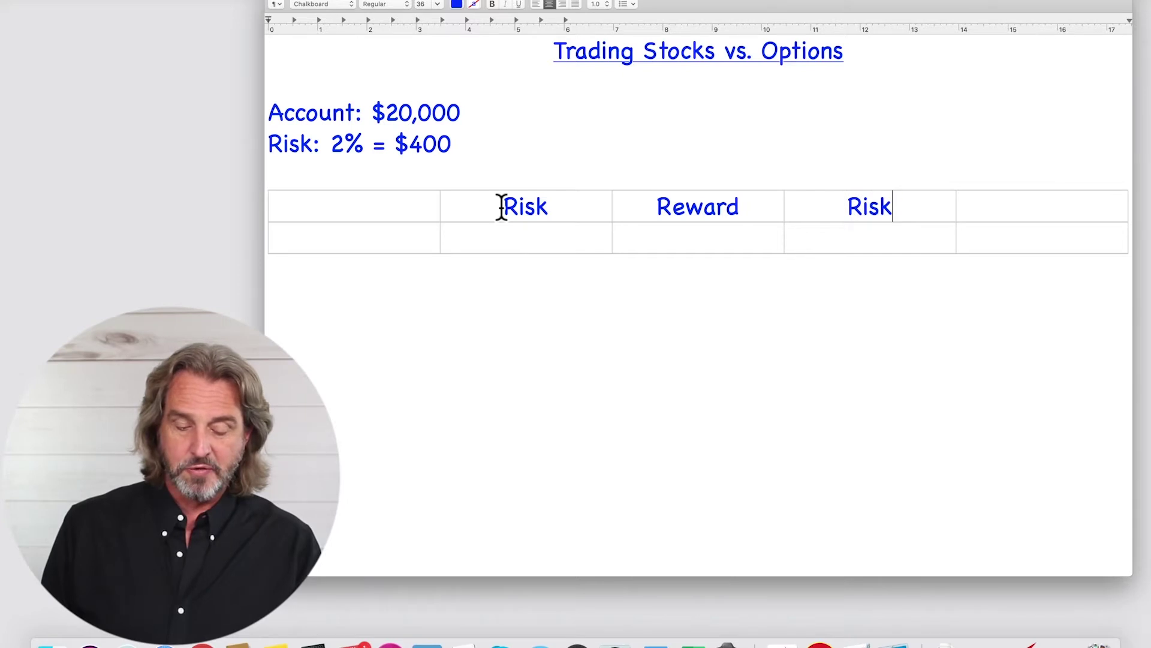
{"action": "key", "text": "BackSpace"}
{"action": "key", "text": "BackSpace"}
{"action": "key", "text": "BackSpace"}
{"action": "key", "text": "BackSpace"}
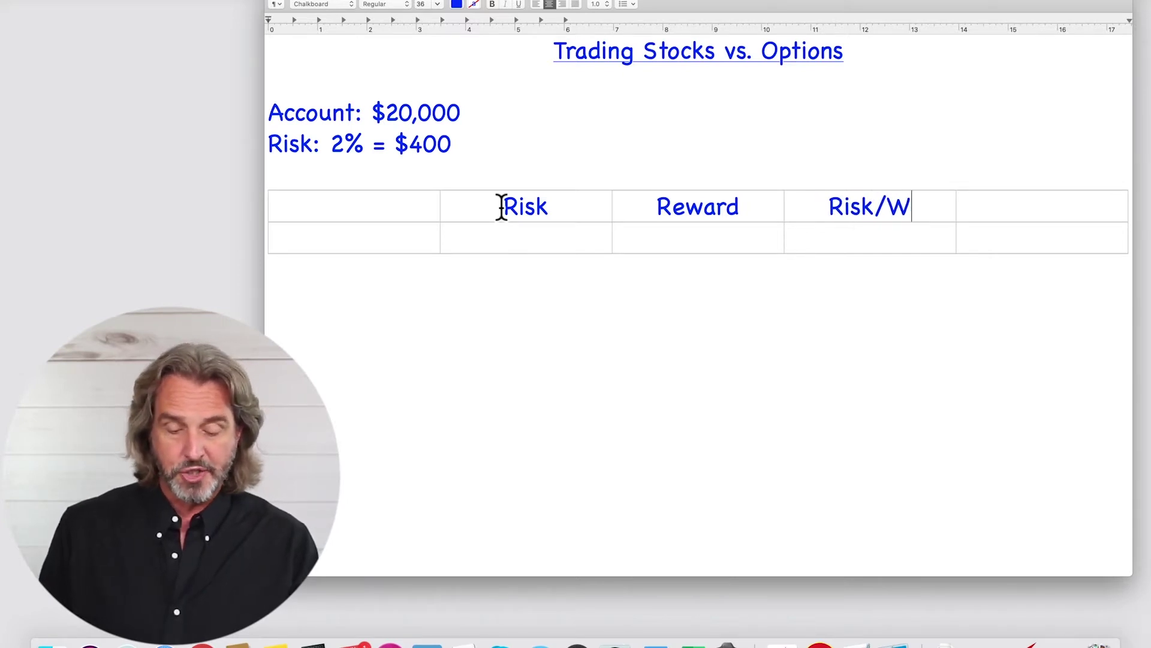
{"action": "type", "text": "Reward"}
{"action": "type", "text": "Buying Power"}
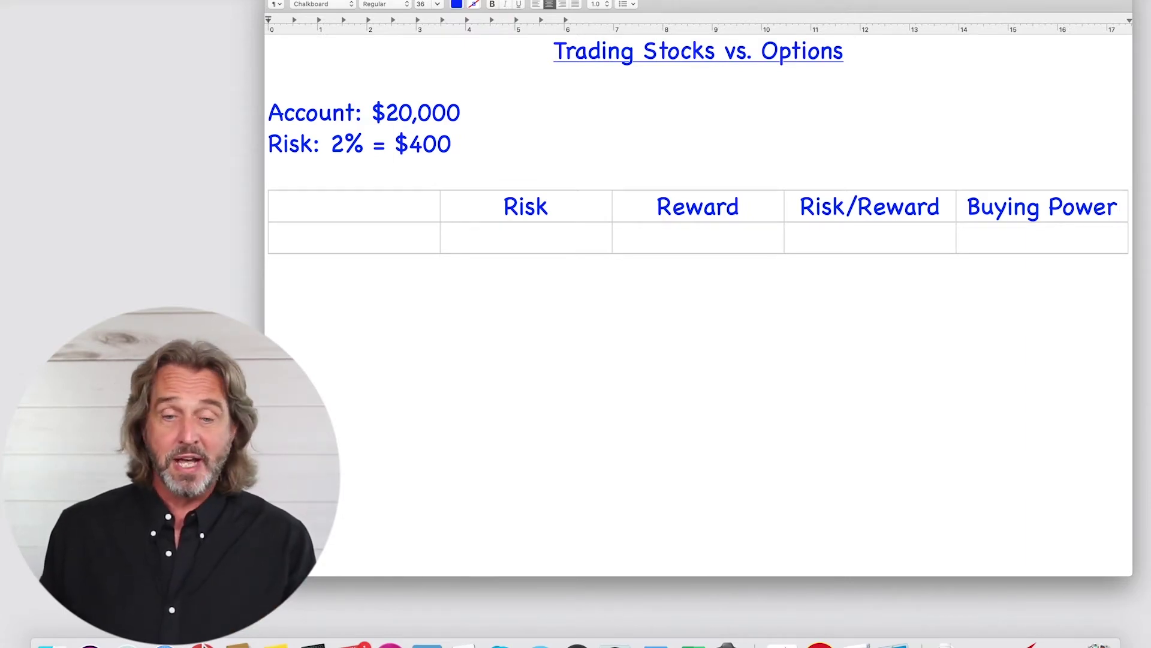
Label the table's second row INSW in the first column
{"action": "left_click", "coordinate": [298, 234]}
{"action": "type", "text": "INS"}
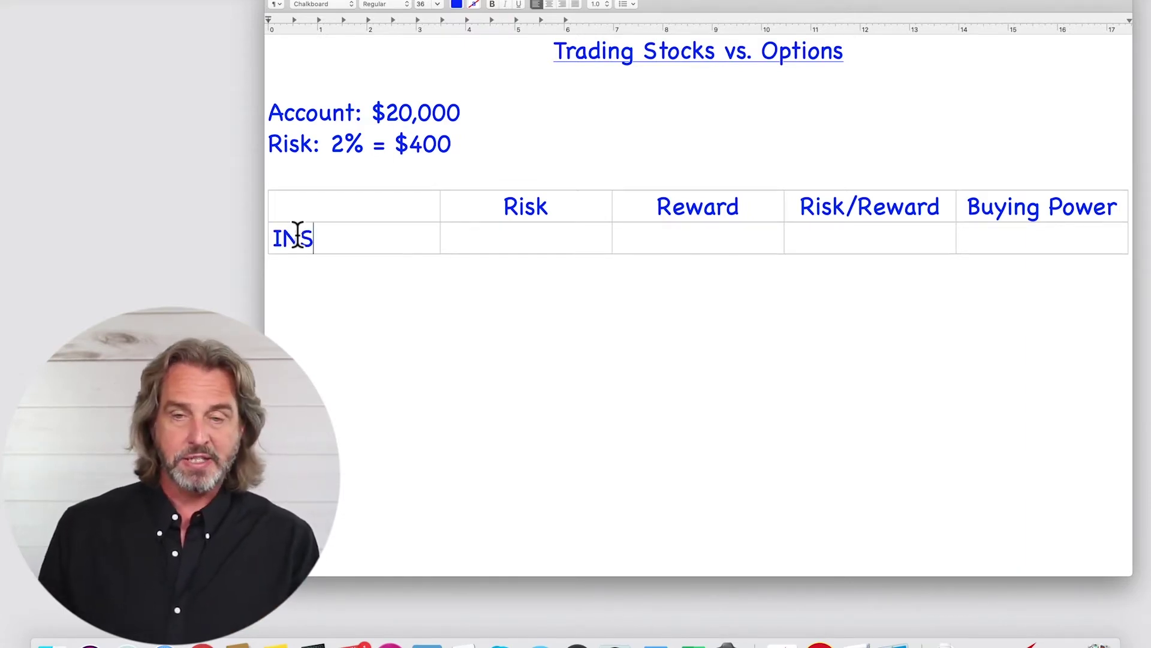
{"action": "type", "text": "W"}
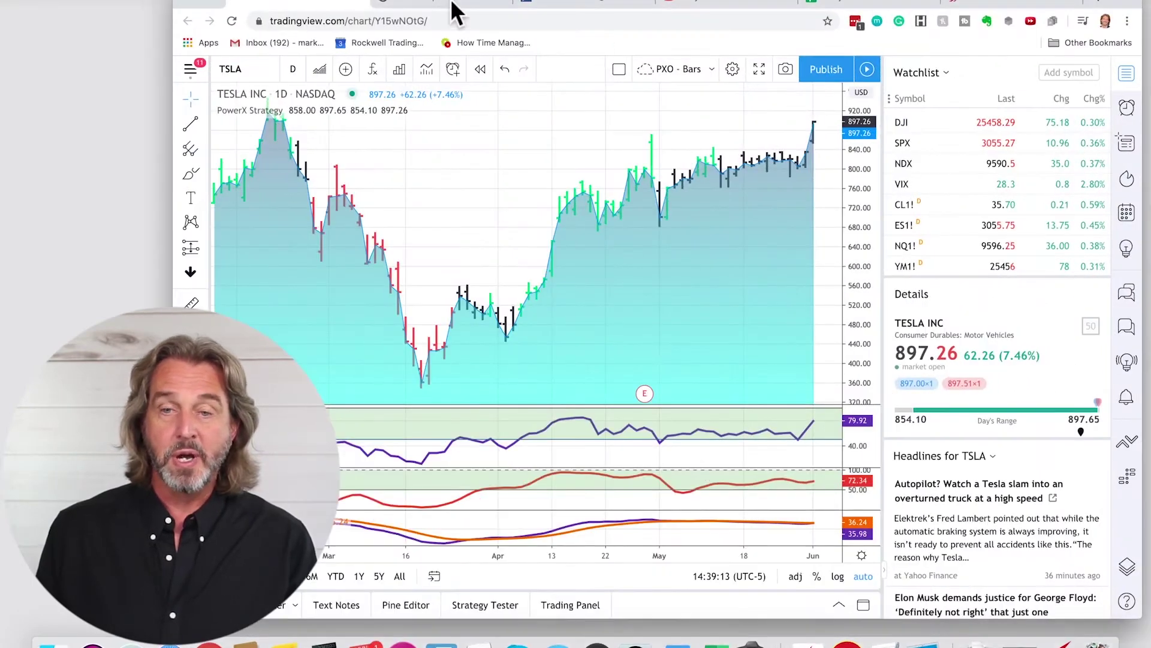
Switch to PowerX Optimizer in the browser, open INSW and highlight the per-share stop loss in the green strategy column
{"action": "left_click", "coordinate": [436, 5]}
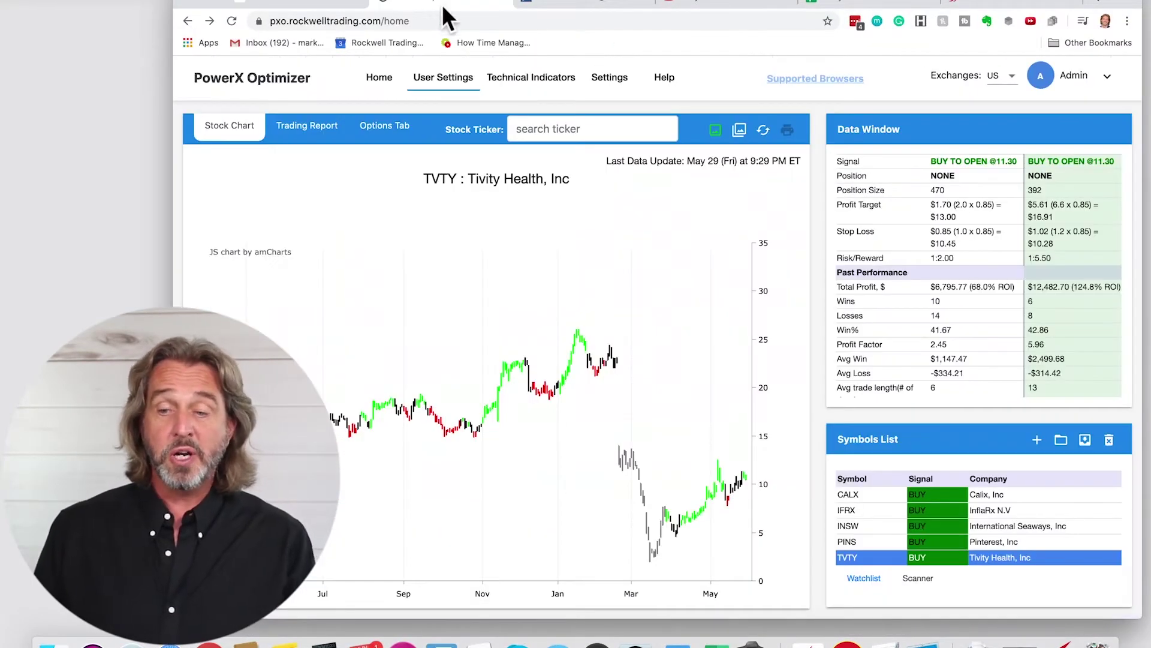
{"action": "left_click", "coordinate": [852, 524]}
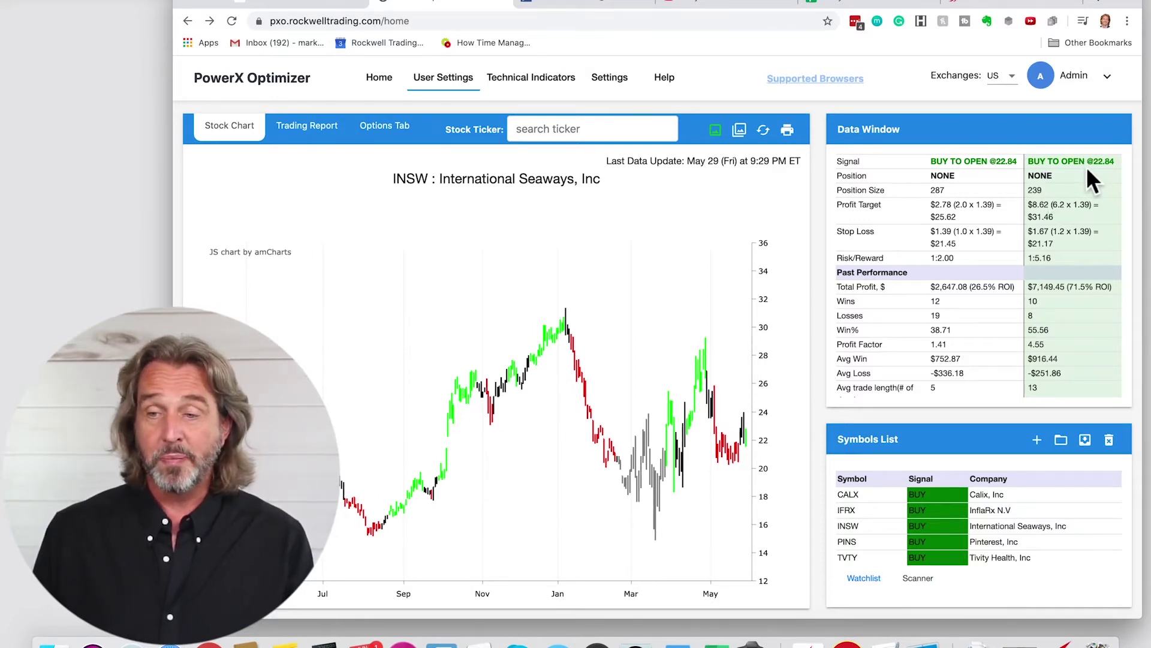
{"action": "left_click", "coordinate": [1042, 233]}
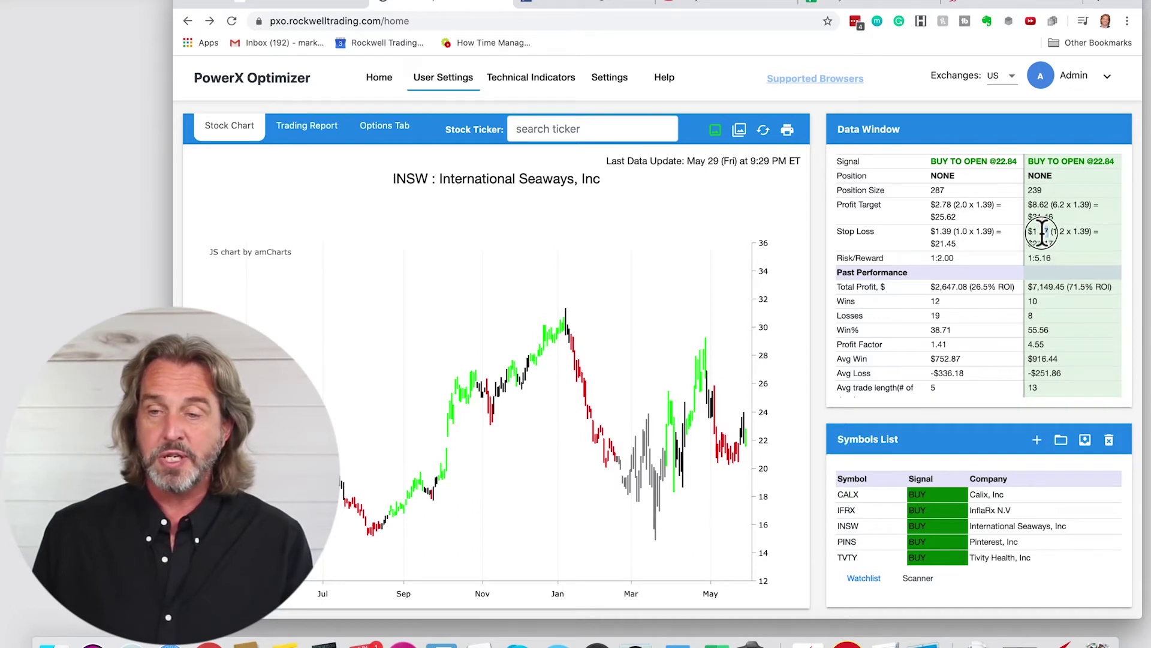
{"action": "left_click_drag", "start_coordinate": [1042, 233], "coordinate": [1028, 233]}
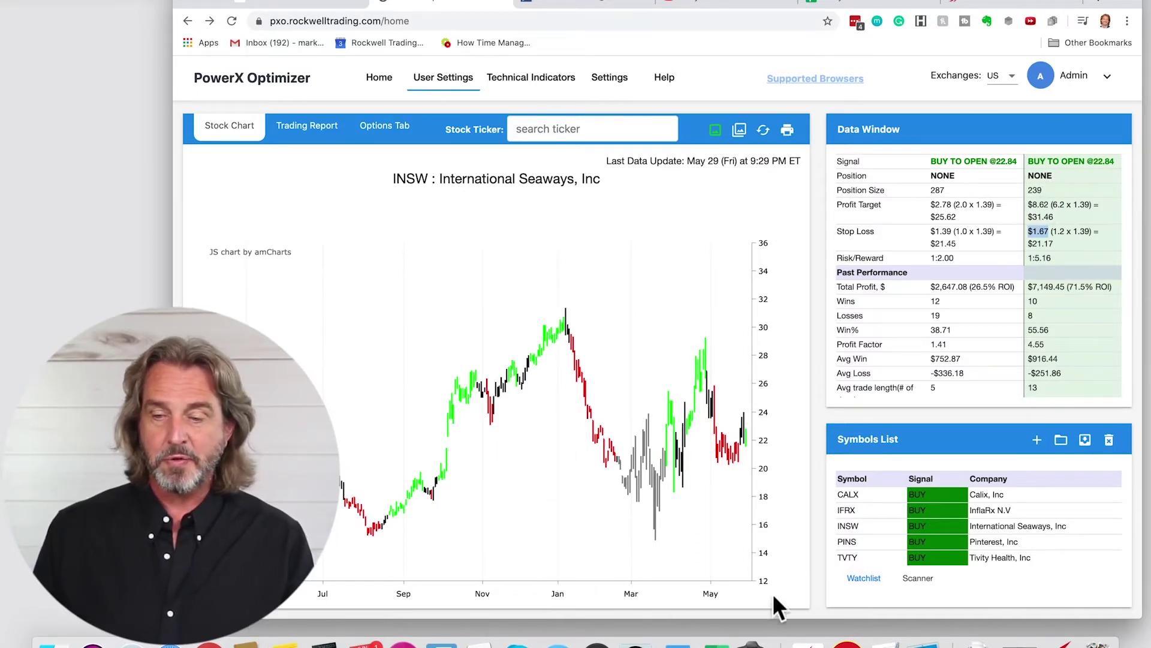
Return to the text document and extend the INSW row label to "INSW 240 sh."
{"action": "left_click", "coordinate": [884, 643]}
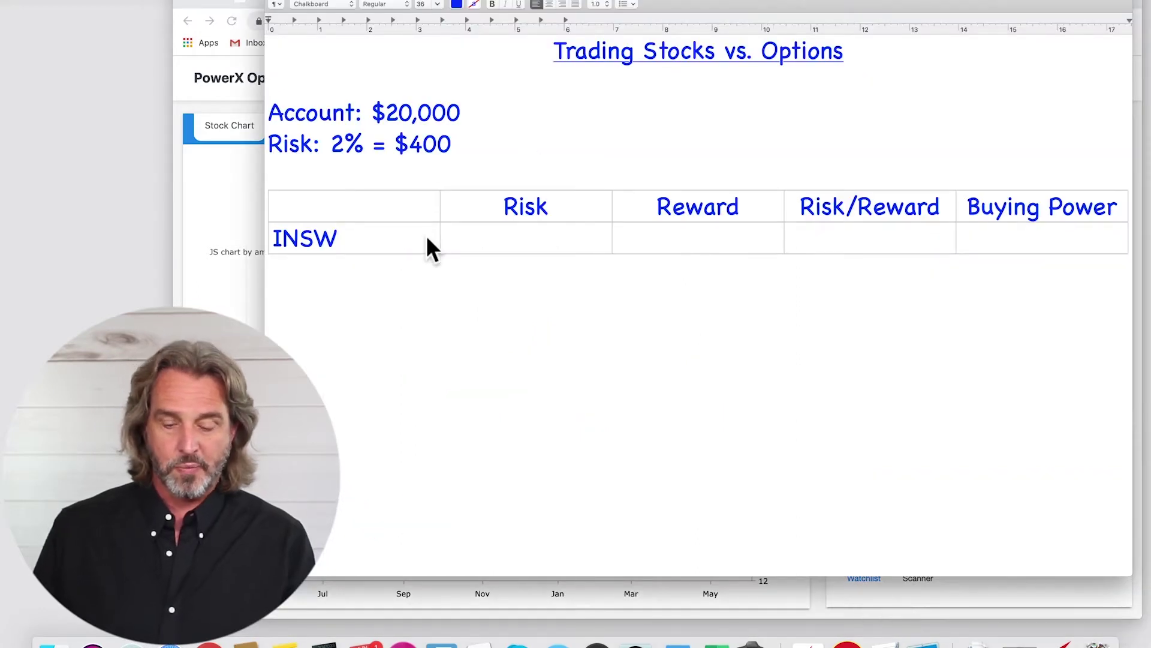
{"action": "type", "text": "240 s"}
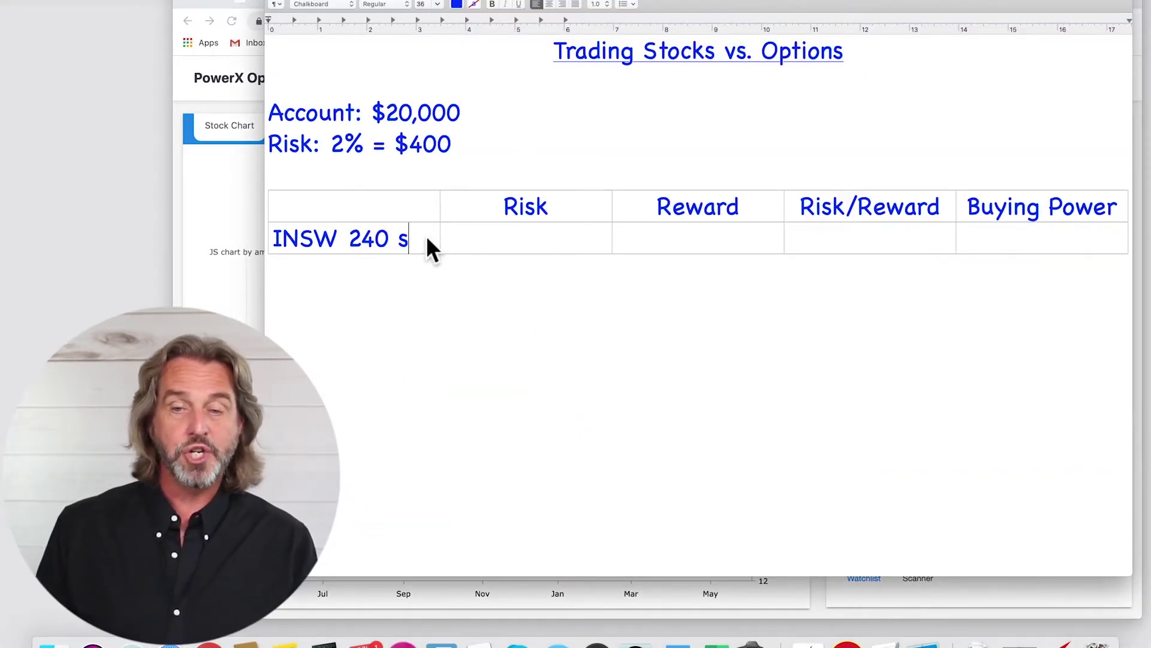
{"action": "key", "text": "BackSpace"}
{"action": "type", "text": "sh."}
{"action": "key", "text": "Tab"}
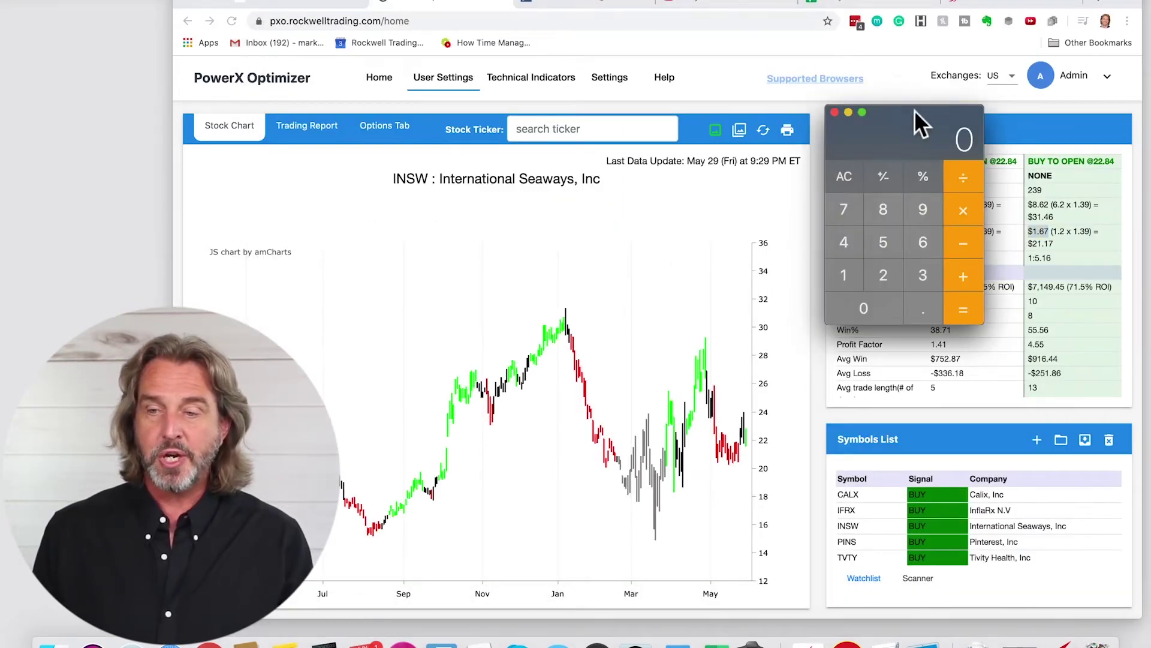
Calculate the trade's total risk in Calculator as 1.67 × 240, keeping the stock data uncovered
{"action": "left_click_drag", "start_coordinate": [918, 114], "coordinate": [668, 126]}
{"action": "type", "text": "1."}
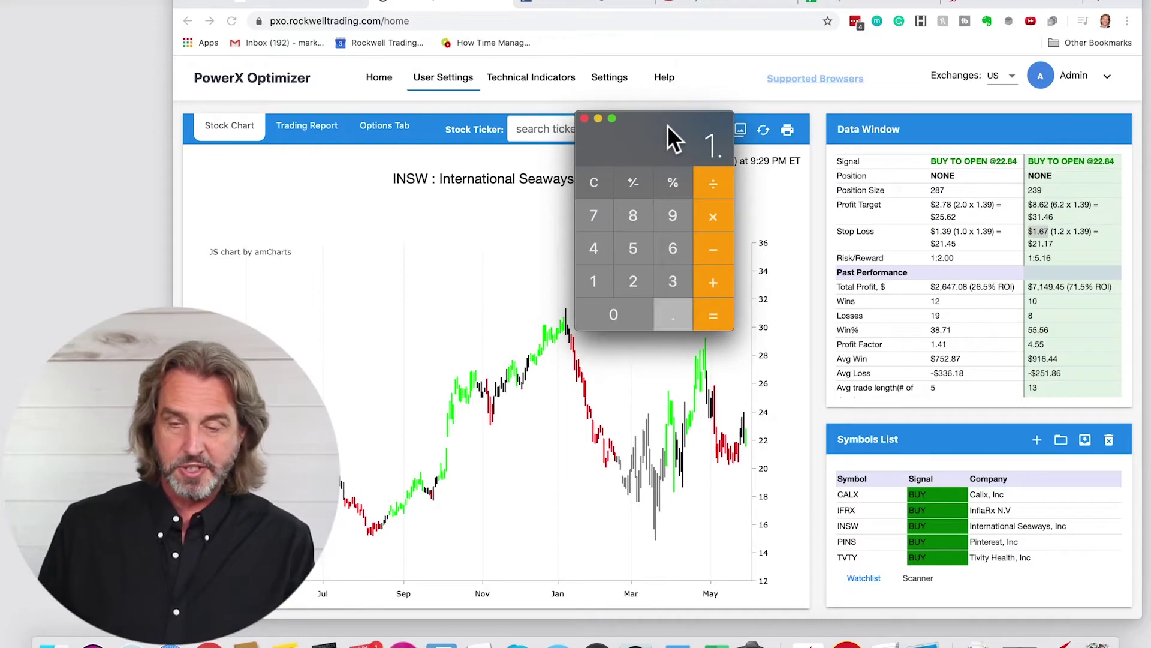
{"action": "type", "text": "67"}
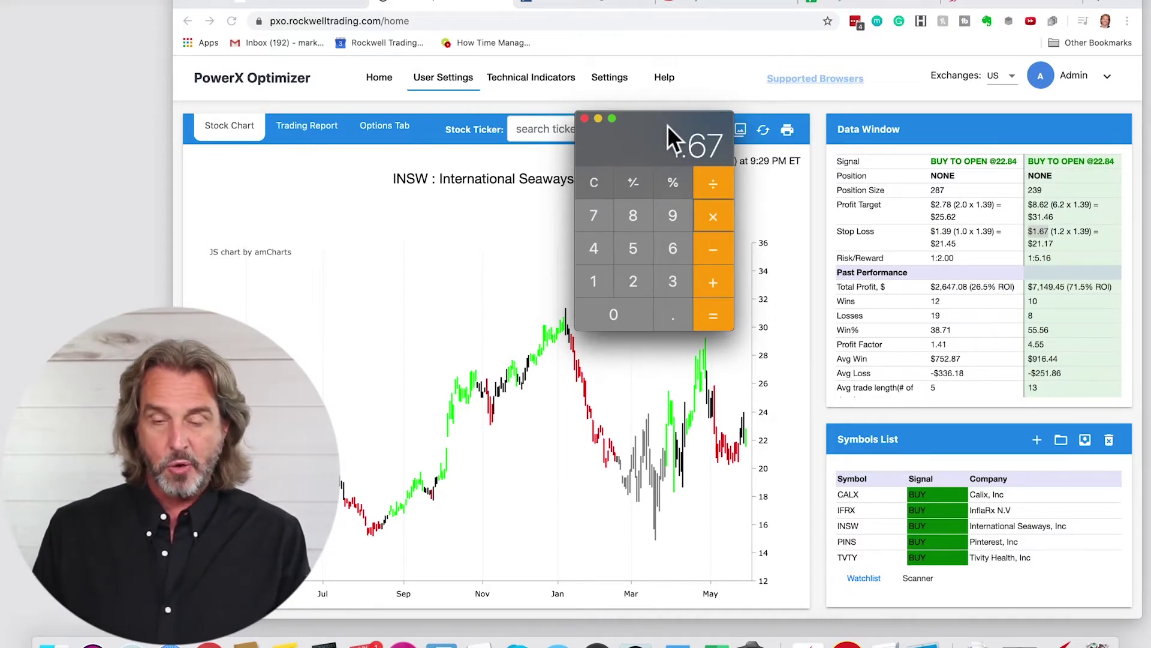
{"action": "type", "text": "*240="}
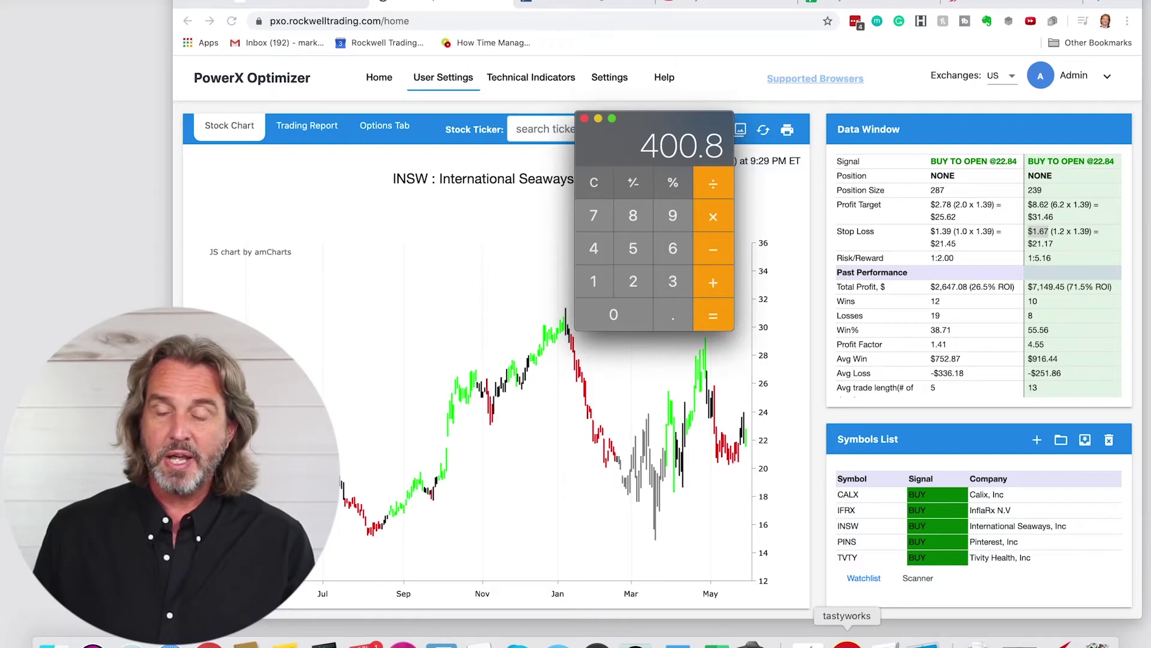
Switch to the text document and enter $401 as the Risk for the INSW row
{"action": "left_click", "coordinate": [881, 638]}
{"action": "type", "text": "401"}
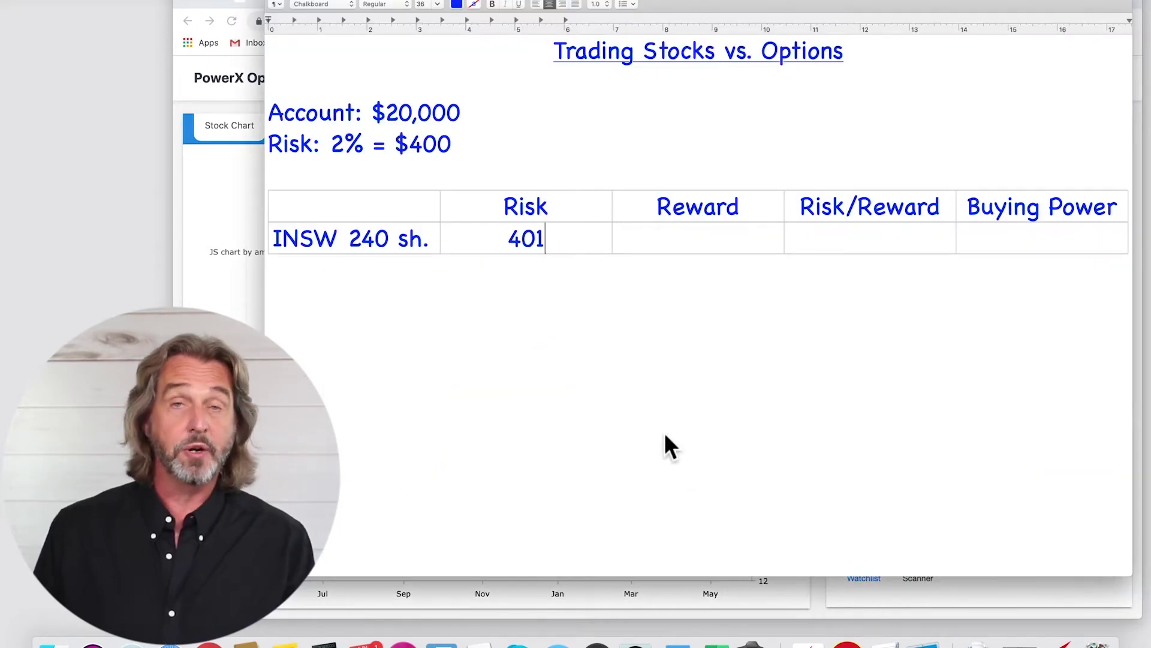
{"action": "left_click", "coordinate": [510, 239]}
{"action": "type", "text": "$"}
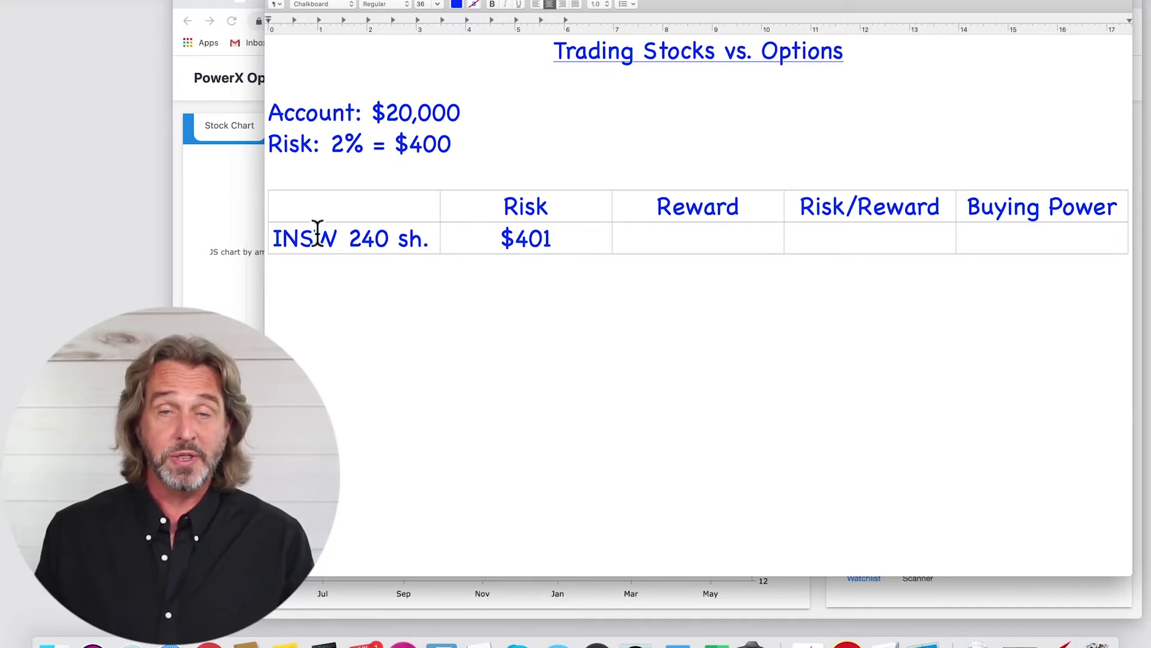
Highlight INSW's per-share profit target in PowerX Optimizer and calculate 8.62 × 240 in Calculator
{"action": "left_click", "coordinate": [240, 225]}
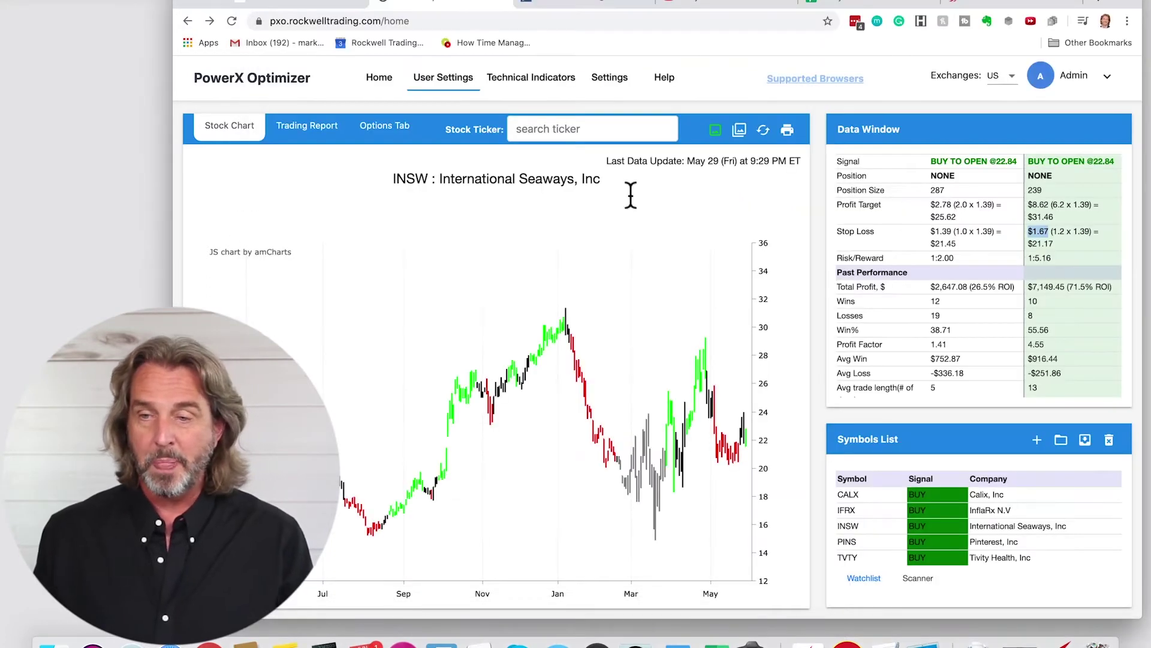
{"action": "double_click", "coordinate": [1040, 205]}
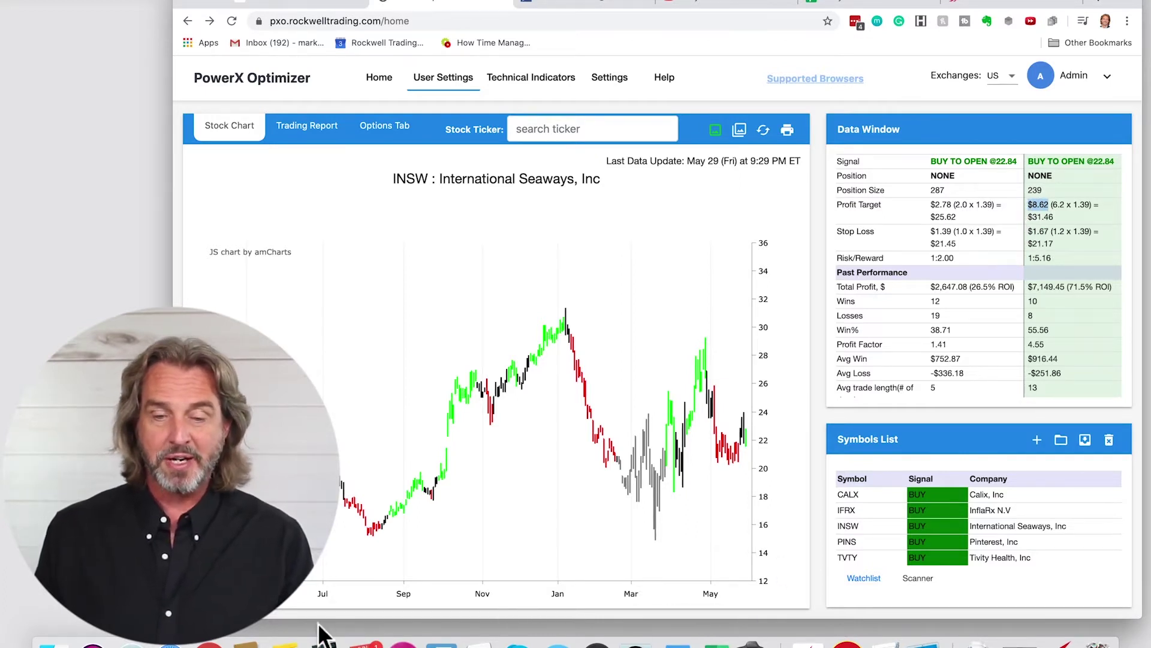
{"action": "left_click", "coordinate": [325, 643]}
{"action": "type", "text": "8"}
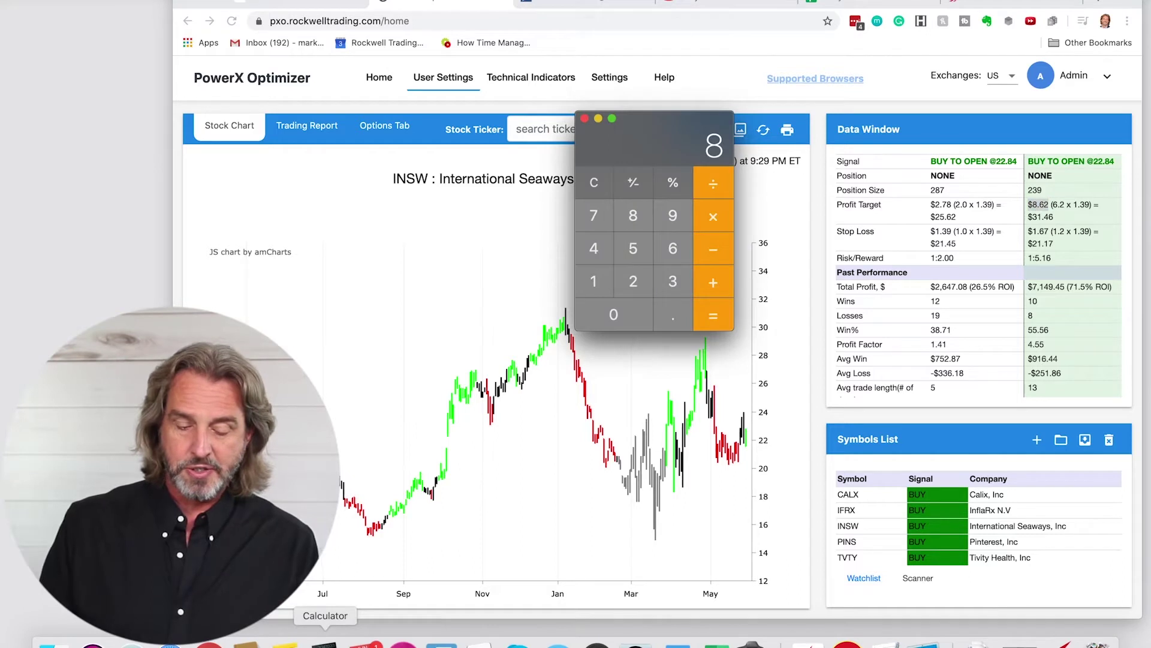
{"action": "type", "text": ".62*240"}
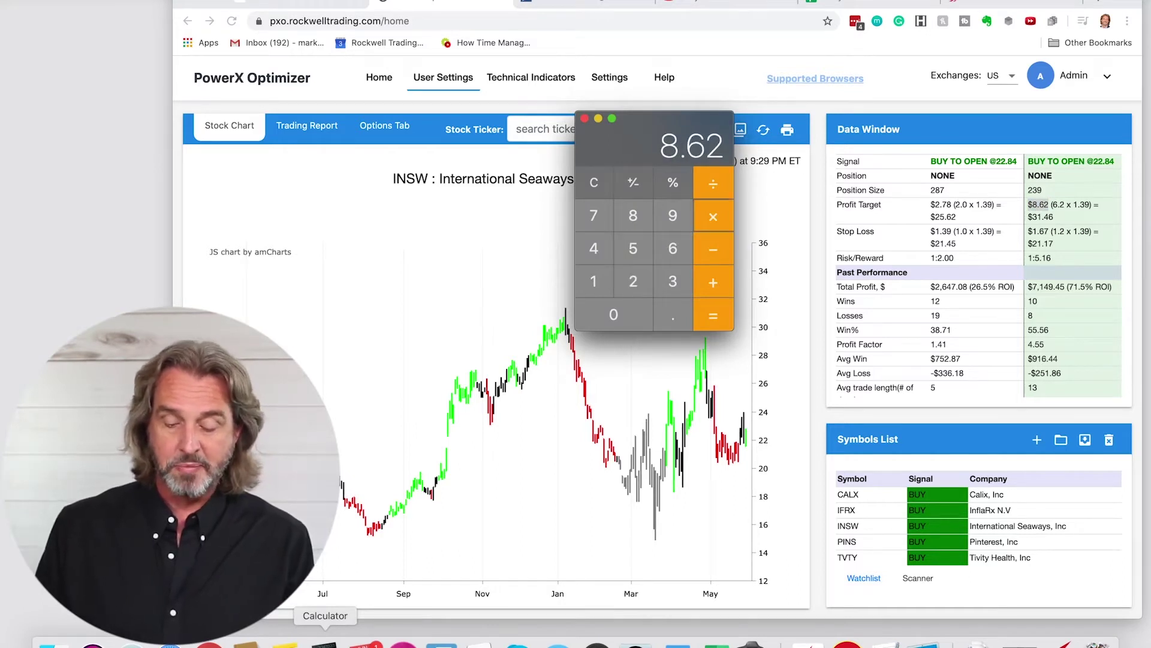
{"action": "key", "text": "Return"}
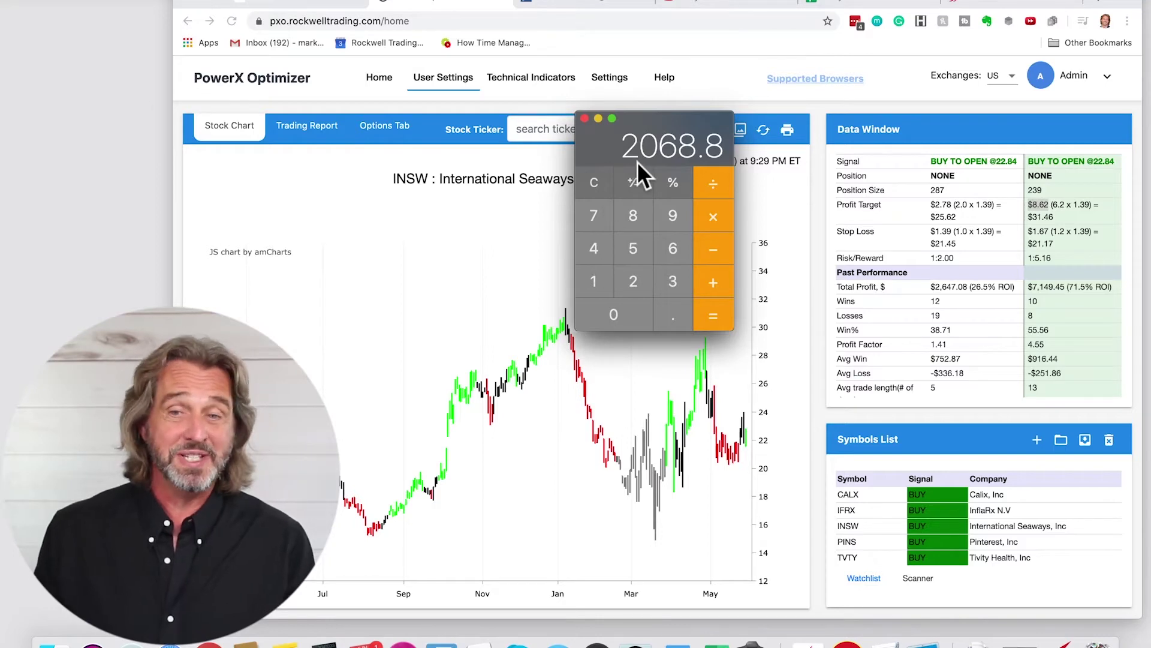
Switch back to the text document and enter $2,069 as the Reward for the INSW row
{"action": "key", "text": "super+Tab"}
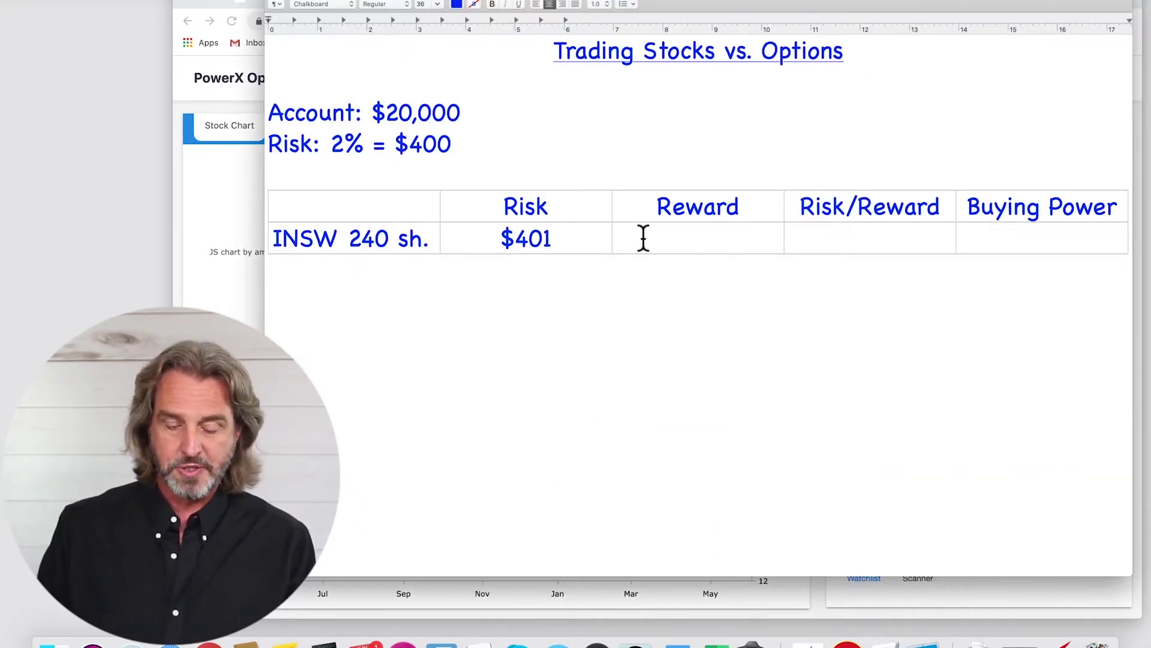
{"action": "type", "text": "$2,056"}
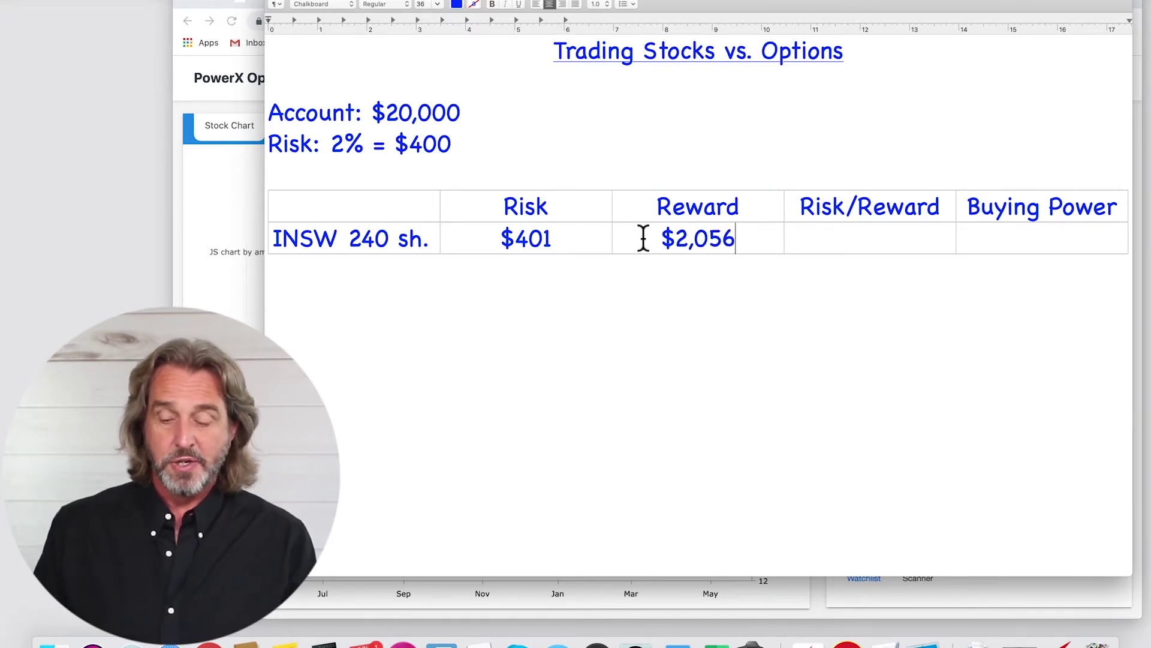
{"action": "key", "text": "BackSpace"}
{"action": "key", "text": "BackSpace"}
{"action": "type", "text": "69"}
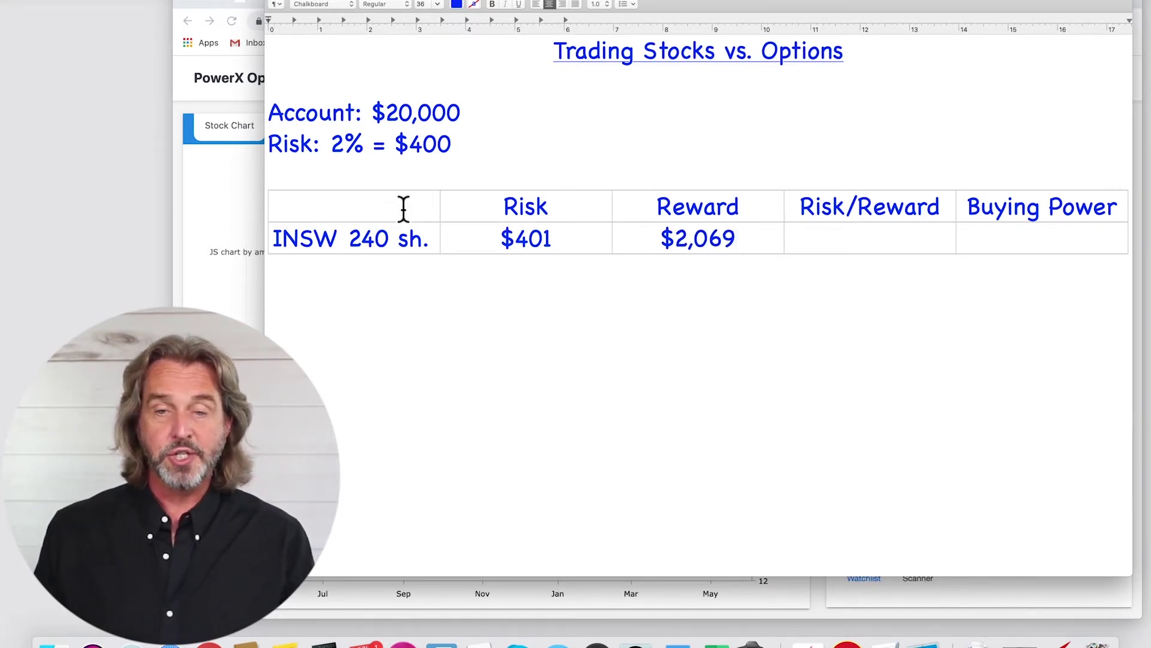
Check INSW's risk/reward ratio in PowerX Optimizer and enter 1: 5.2 as the Risk/Reward for the INSW row in the text document
{"action": "left_click", "coordinate": [246, 201]}
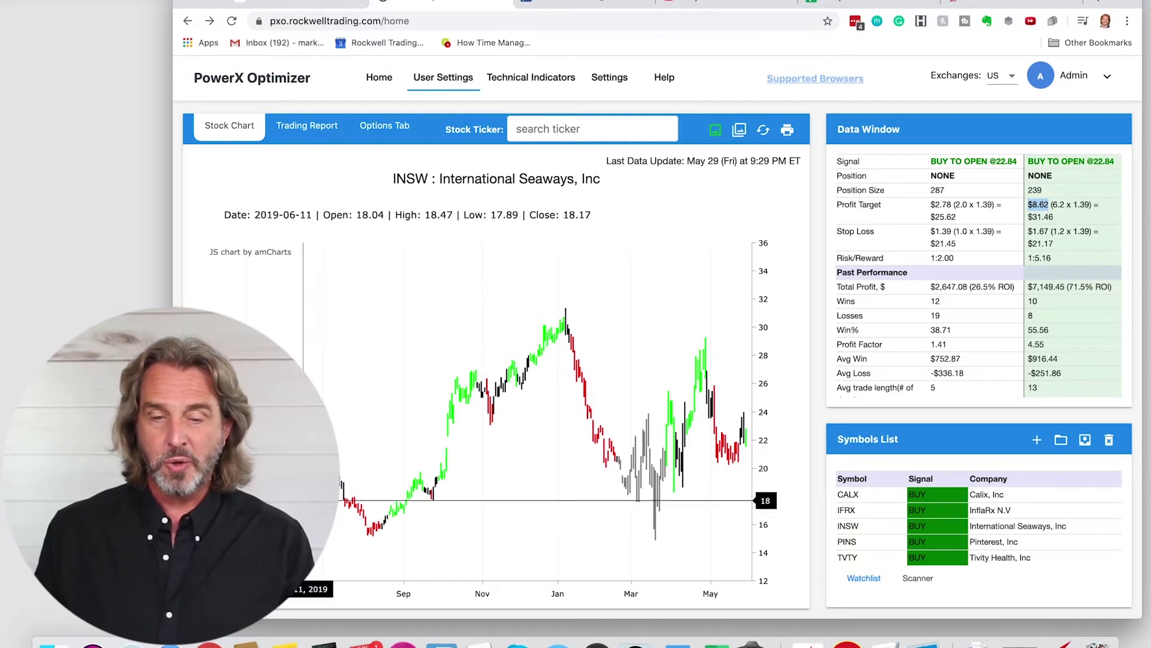
{"action": "left_click", "coordinate": [886, 640]}
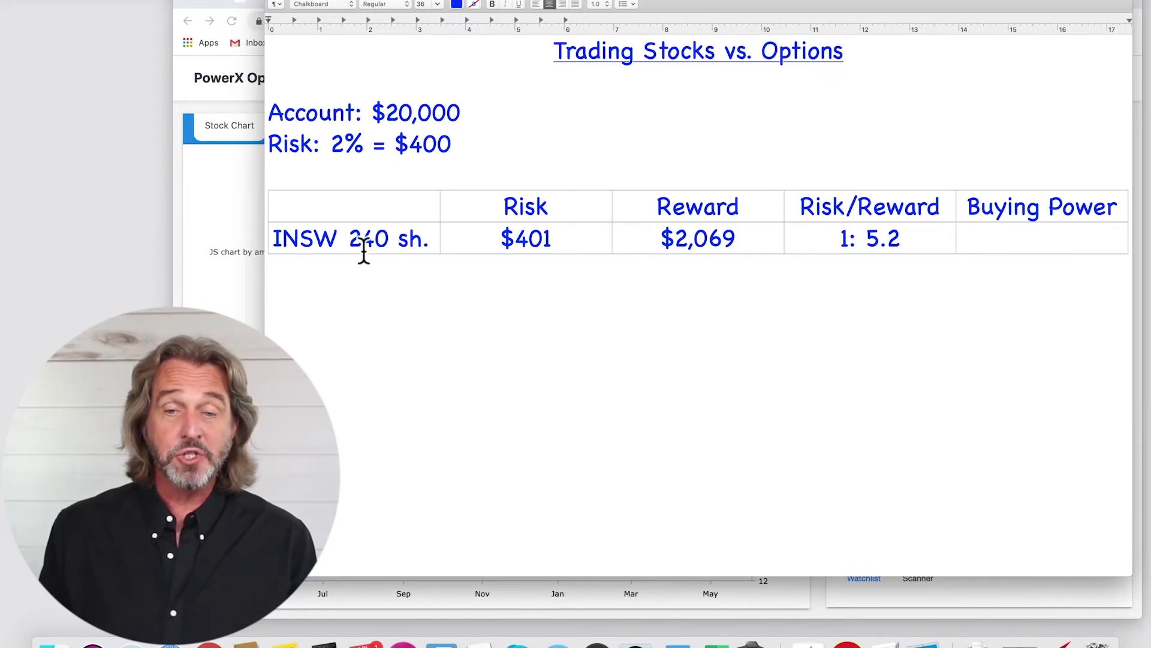
Bring Calculator up over PowerX Optimizer and calculate INSW's required buying power as 22.84 × 240
{"action": "left_click", "coordinate": [245, 316]}
{"action": "left_click", "coordinate": [325, 642]}
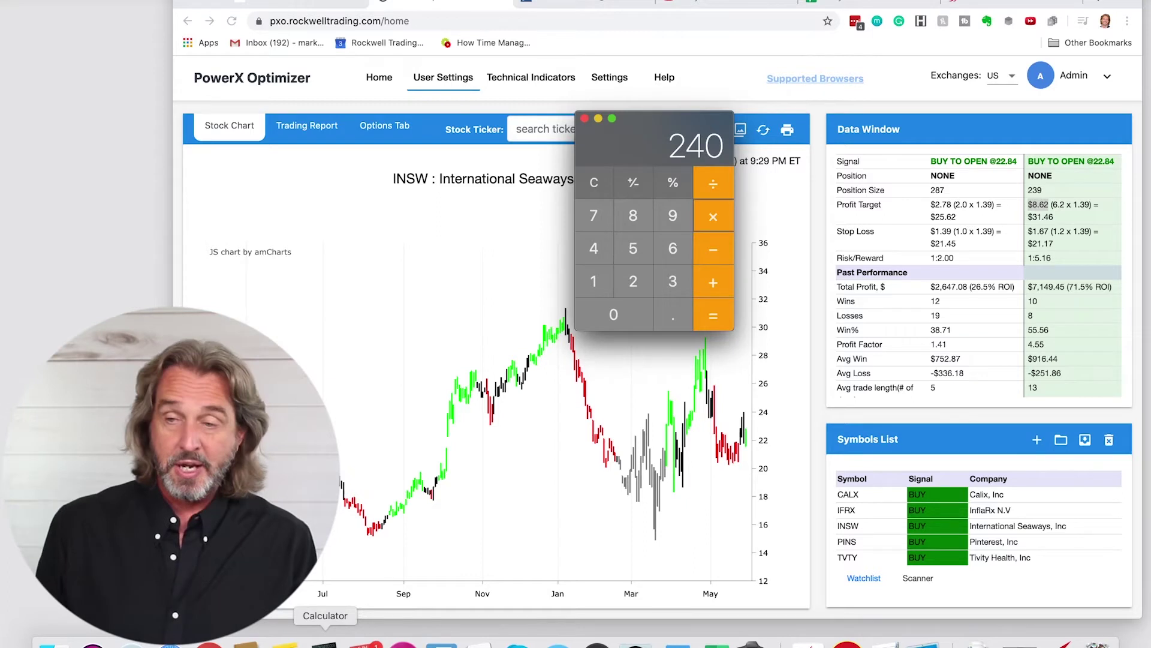
{"action": "type", "text": "22.8"}
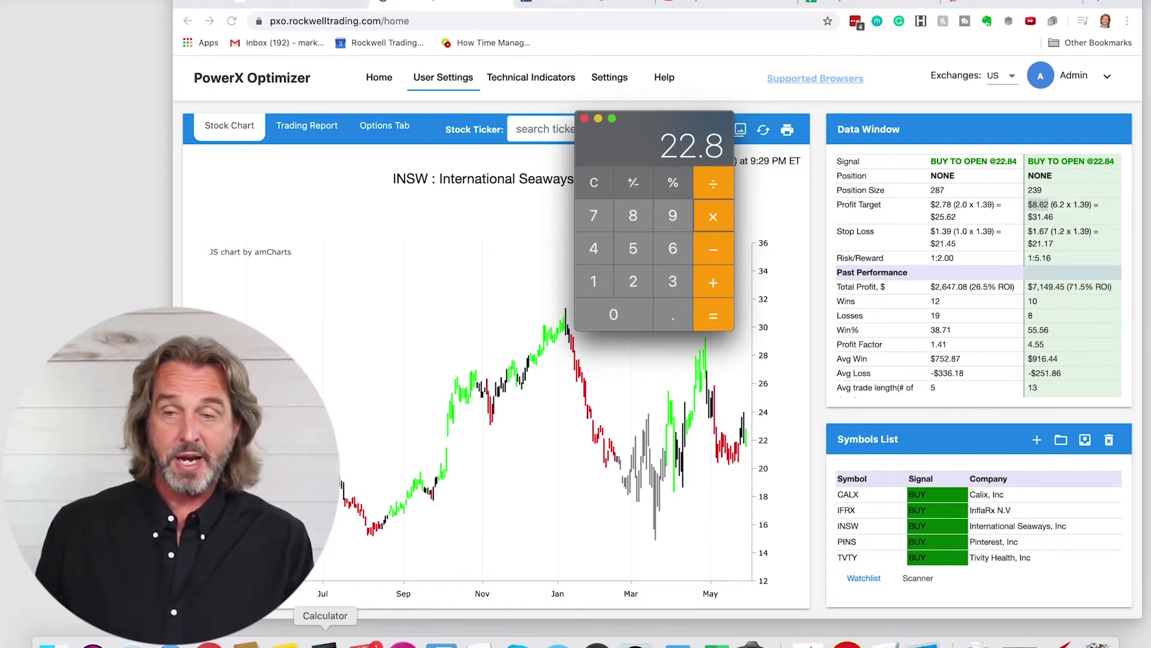
{"action": "type", "text": "4*240"}
{"action": "key", "text": "Return"}
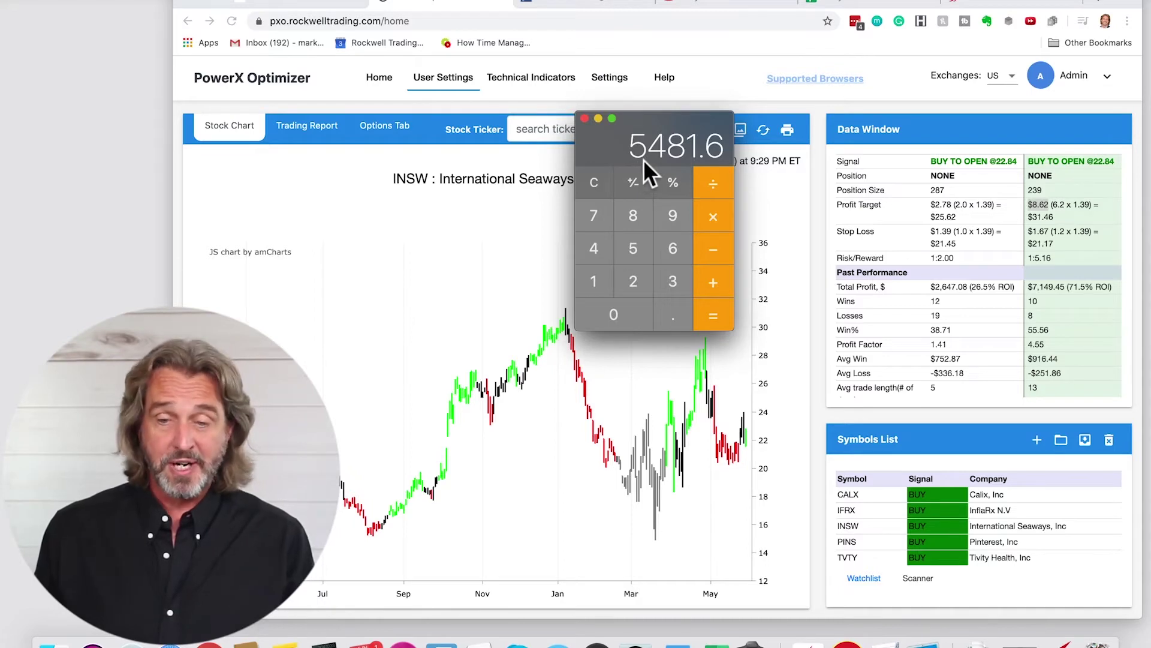
Place Calculator clear of the text document and enter $5,482 as the Buying Power for the INSW row
{"action": "left_click_drag", "start_coordinate": [673, 170], "coordinate": [127, 167]}
{"action": "left_click", "coordinate": [887, 642]}
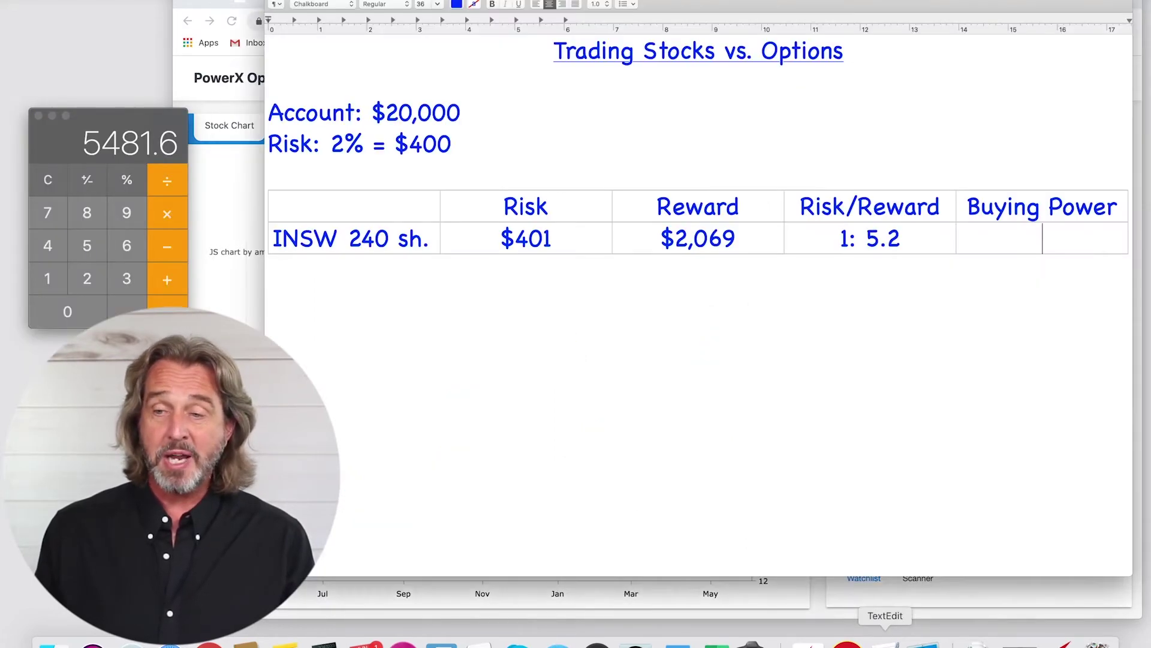
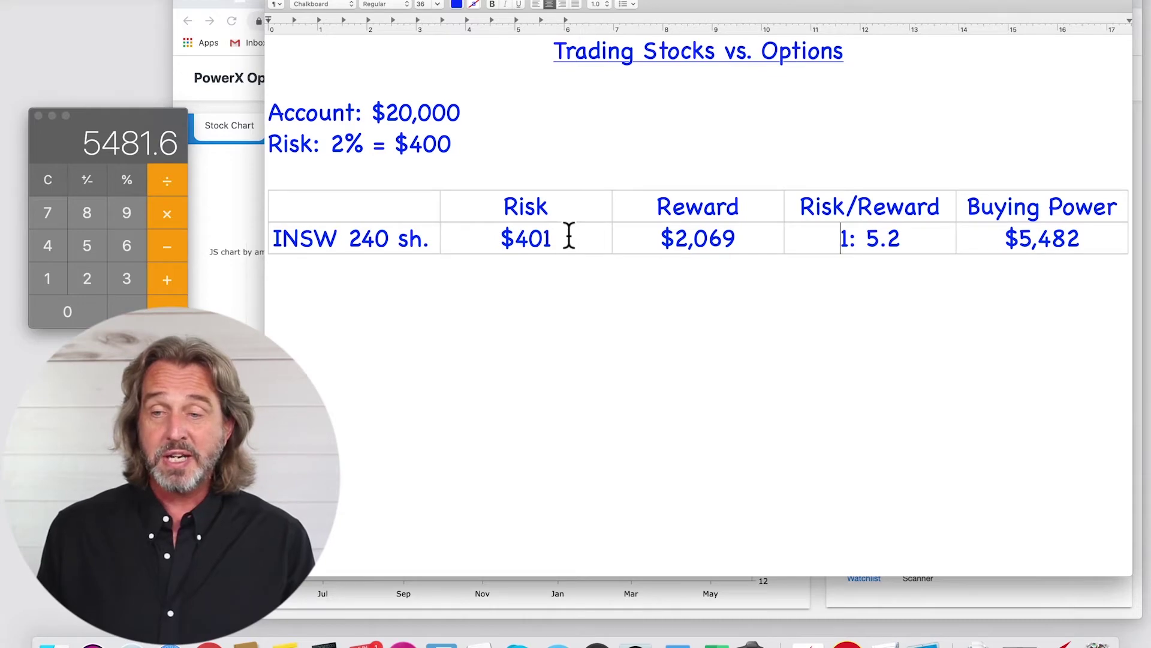
{"action": "key", "text": "Down"}
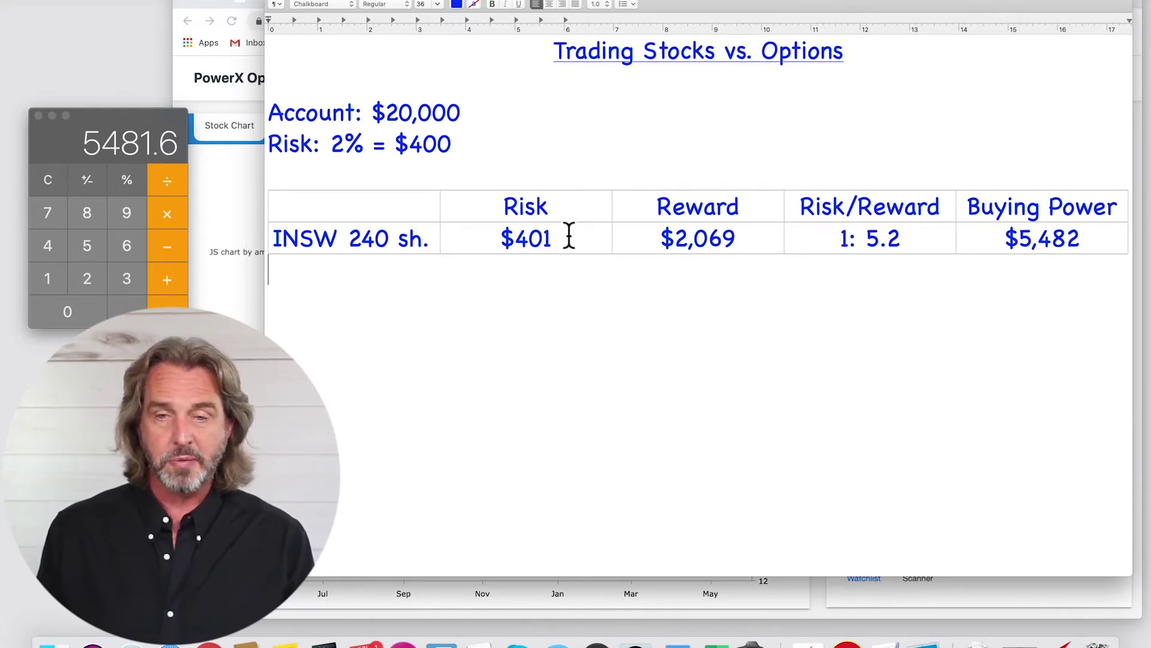
Switch to INSW's options data in PowerX Optimizer and highlight the Risk of the optimized ITM option
{"action": "left_click", "coordinate": [231, 300]}
{"action": "left_click_drag", "start_coordinate": [229, 302], "coordinate": [283, 300]}
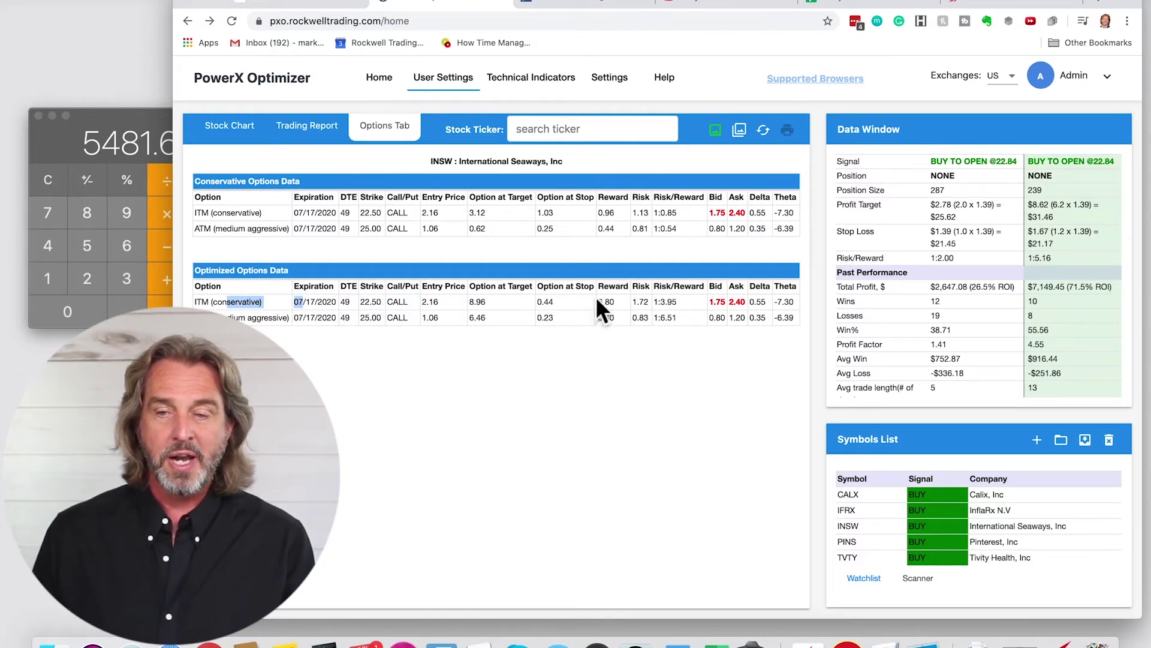
{"action": "left_click_drag", "start_coordinate": [648, 301], "coordinate": [632, 301]}
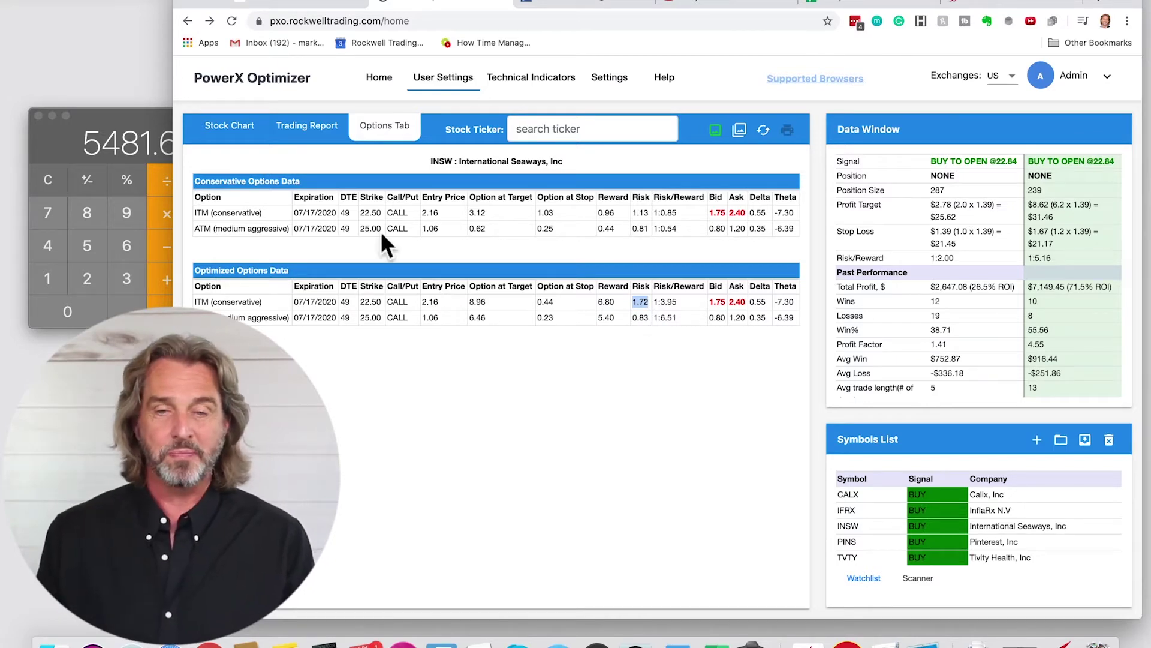
Bring Calculator over the options data and calculate how many contracts fit the risk budget as 400 ÷ 172
{"action": "left_click_drag", "start_coordinate": [125, 116], "coordinate": [491, 119]}
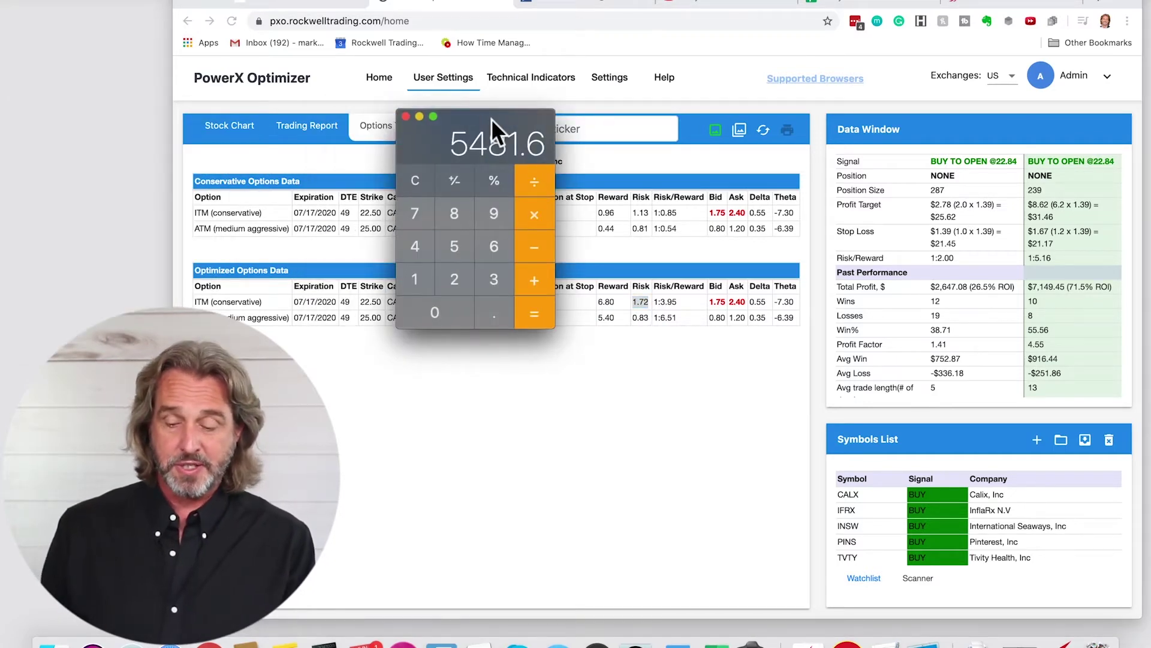
{"action": "type", "text": "400"}
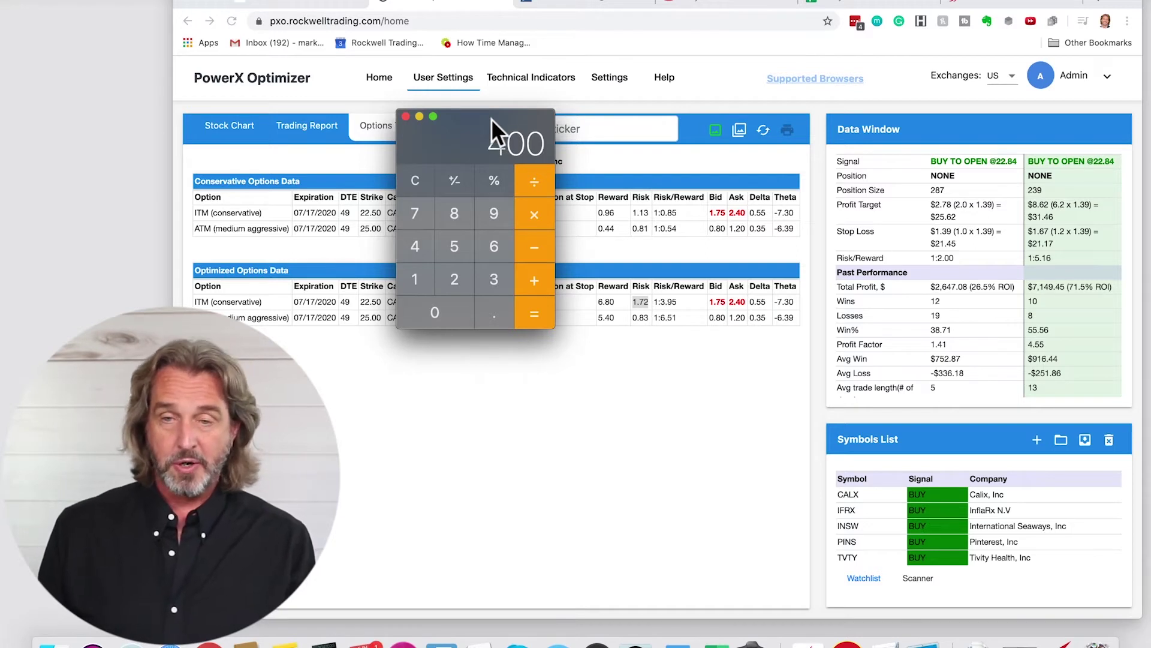
{"action": "type", "text": "/172"}
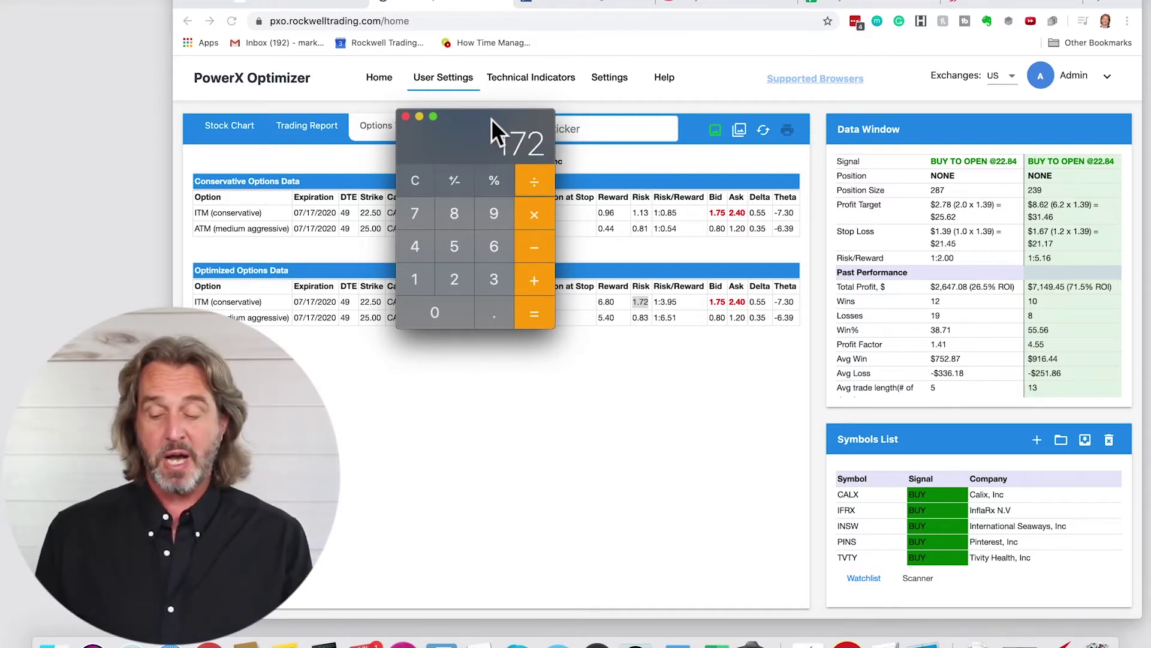
{"action": "key", "text": "Return"}
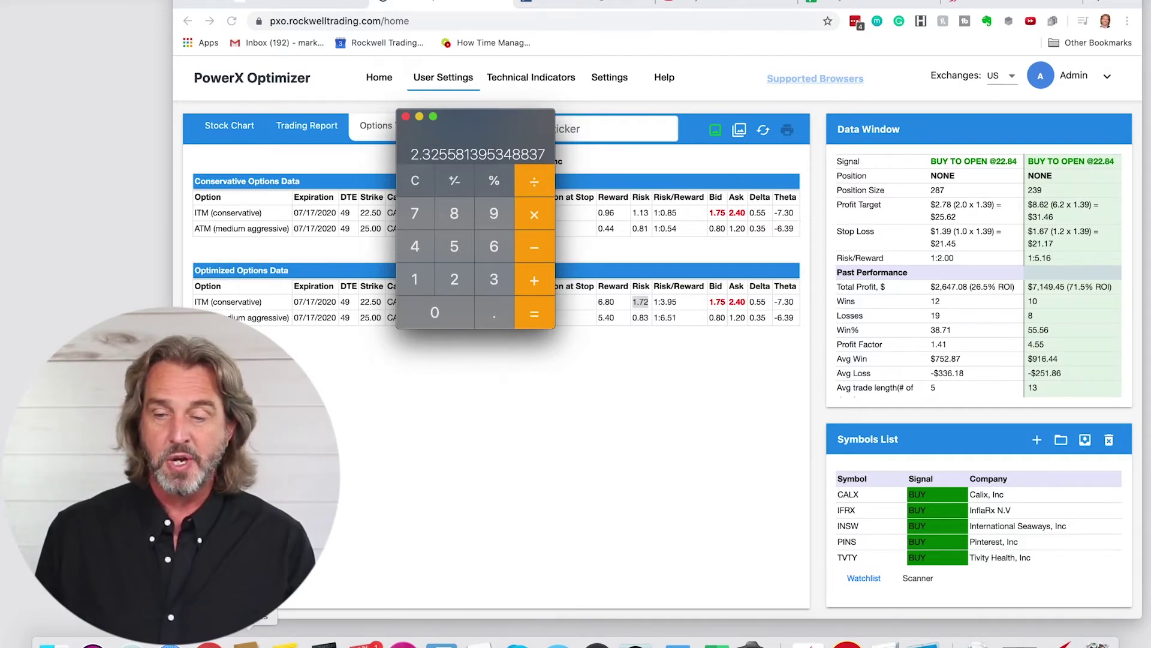
Switch to the text document and label the table row below INSW as "2* Option"
{"action": "key", "text": "super+Tab"}
{"action": "type", "text": "I"}
{"action": "key", "text": "BackSpace"}
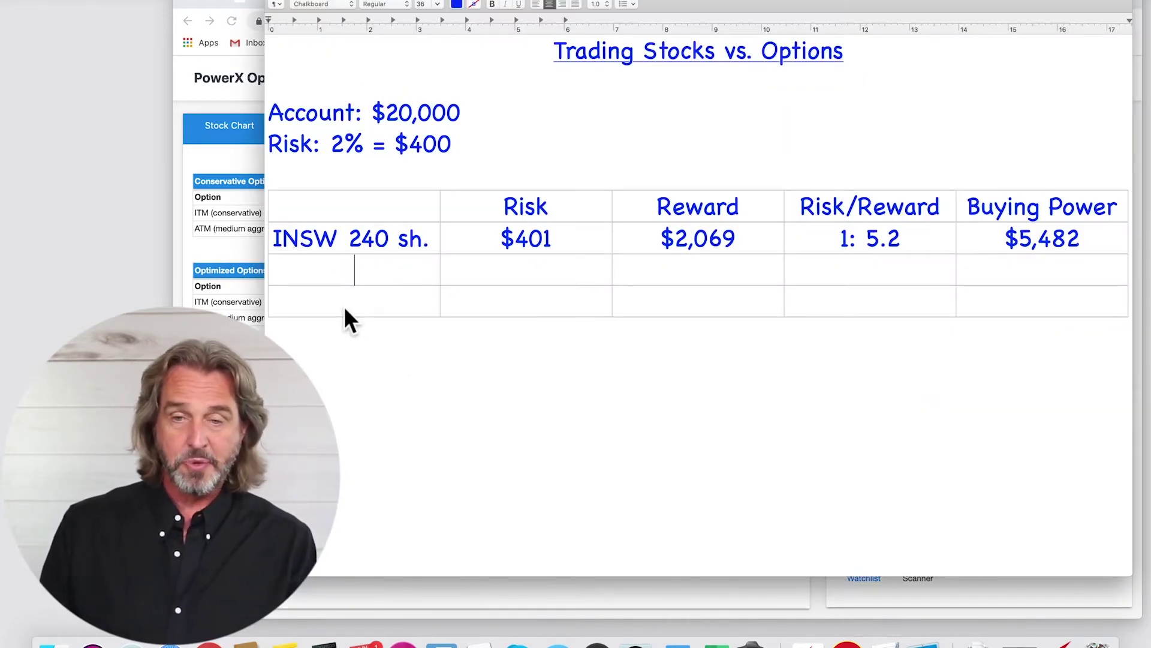
{"action": "type", "text": "Option 2"}
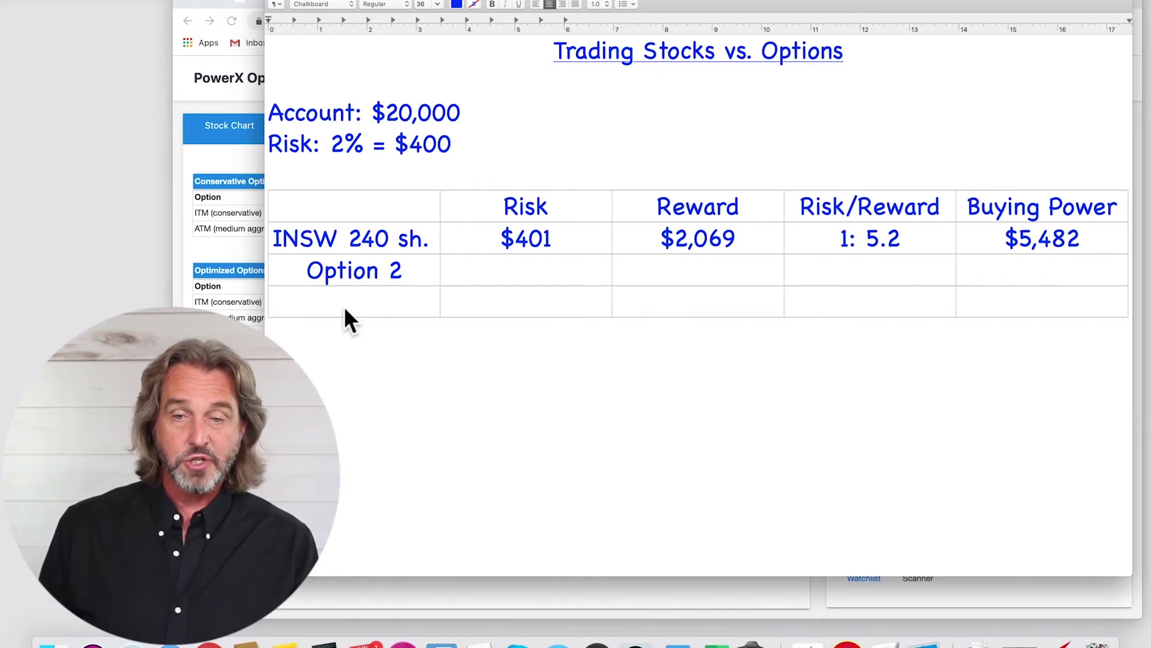
{"action": "key", "text": "BackSpace"}
{"action": "key", "text": "BackSpace"}
{"action": "key", "text": "BackSpace"}
{"action": "key", "text": "BackSpace"}
{"action": "key", "text": "BackSpace"}
{"action": "key", "text": "BackSpace"}
{"action": "key", "text": "BackSpace"}
{"action": "key", "text": "BackSpace"}
{"action": "type", "text": "2* Option"}
Calculate the total risk of the two option contracts in Calculator as 172 × 2
{"action": "left_click", "coordinate": [479, 278]}
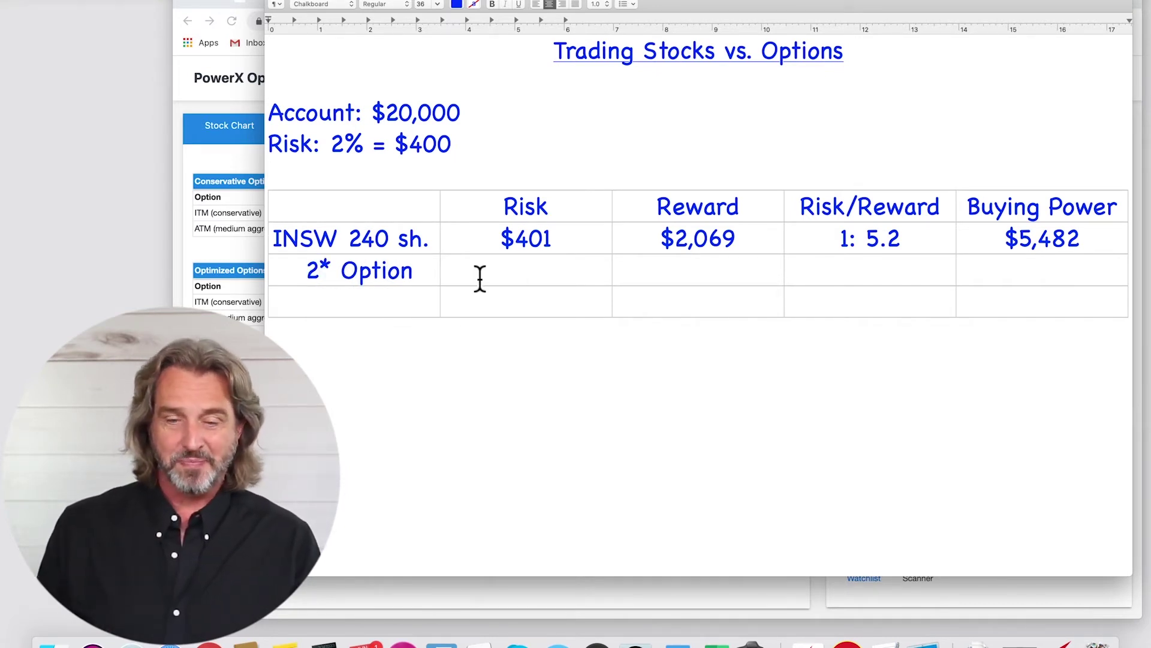
{"action": "left_click", "coordinate": [325, 643]}
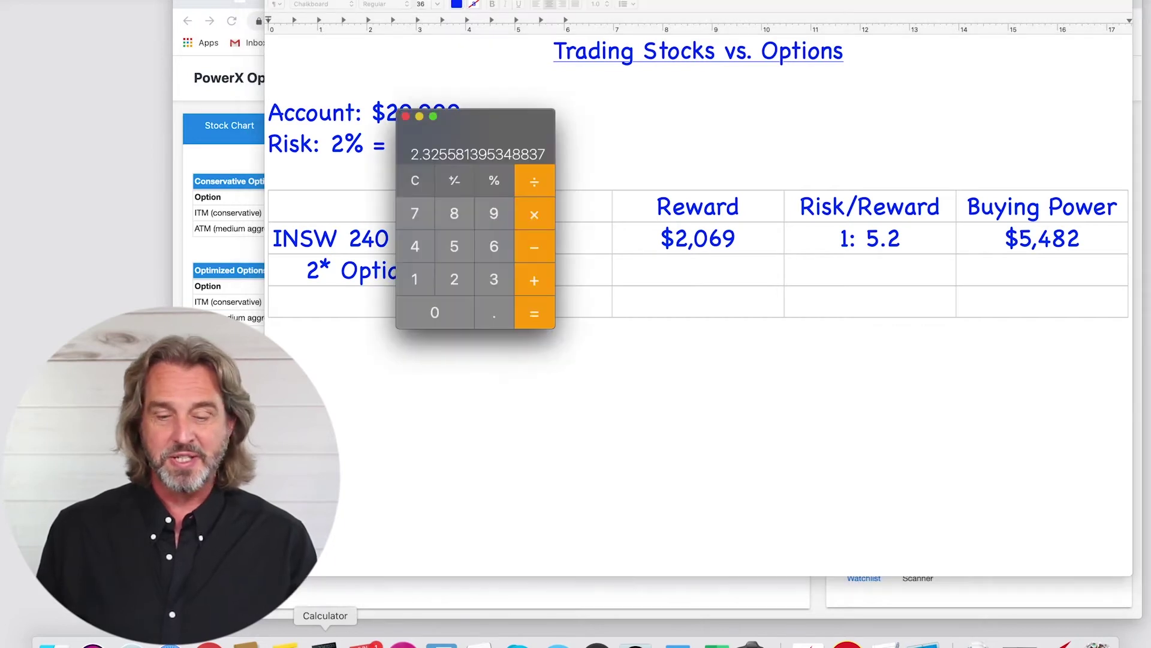
{"action": "type", "text": "172"}
{"action": "key", "text": "asterisk"}
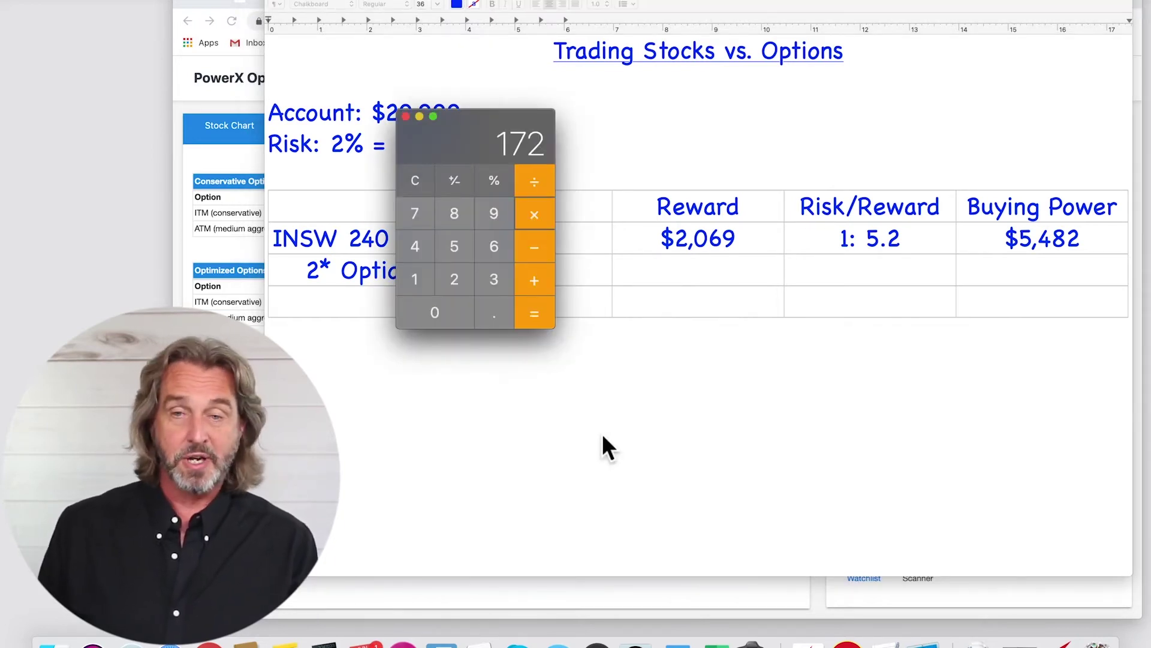
{"action": "type", "text": "2"}
{"action": "key", "text": "Return"}
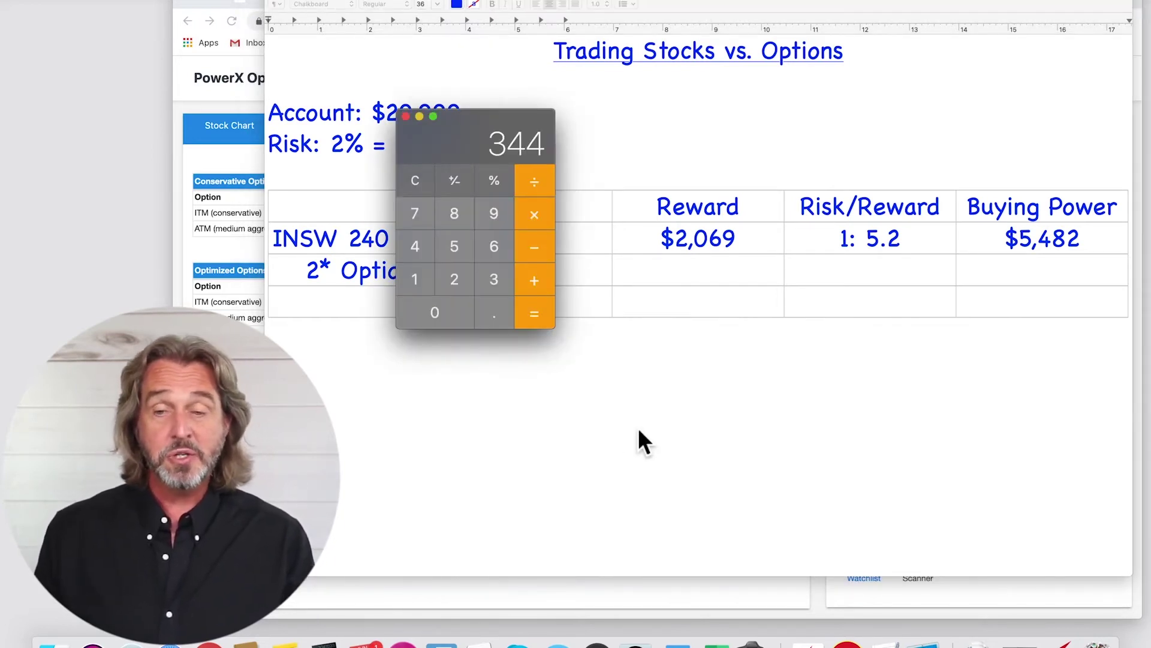
Return to the text document and enter $344 as the Risk for the 2* Option row
{"action": "left_click", "coordinate": [576, 279]}
{"action": "type", "text": "$"}
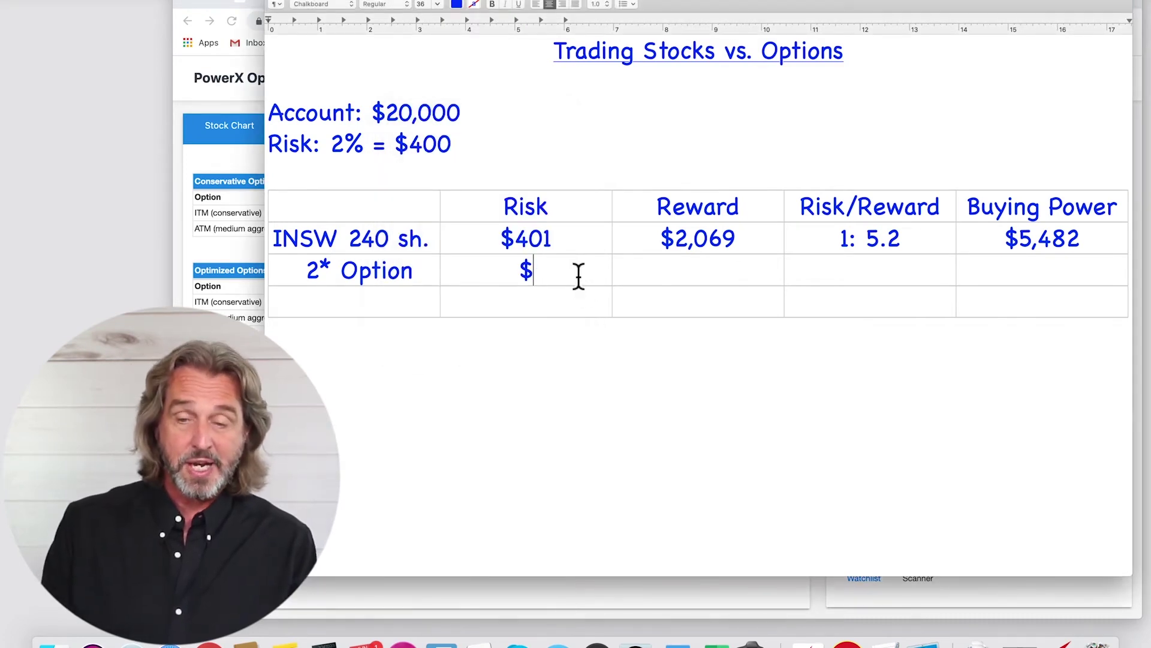
{"action": "type", "text": "344"}
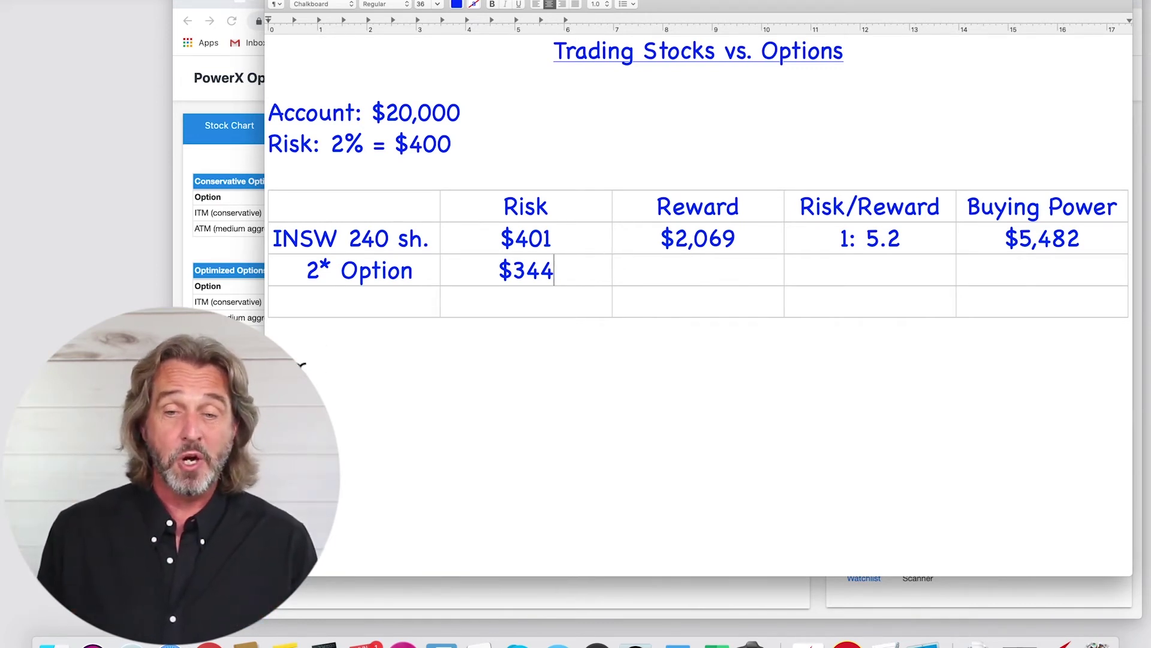
Highlight the optimized ITM option's Reward in PowerX Optimizer and calculate 680 × 2 in Calculator
{"action": "key", "text": "super+Tab"}
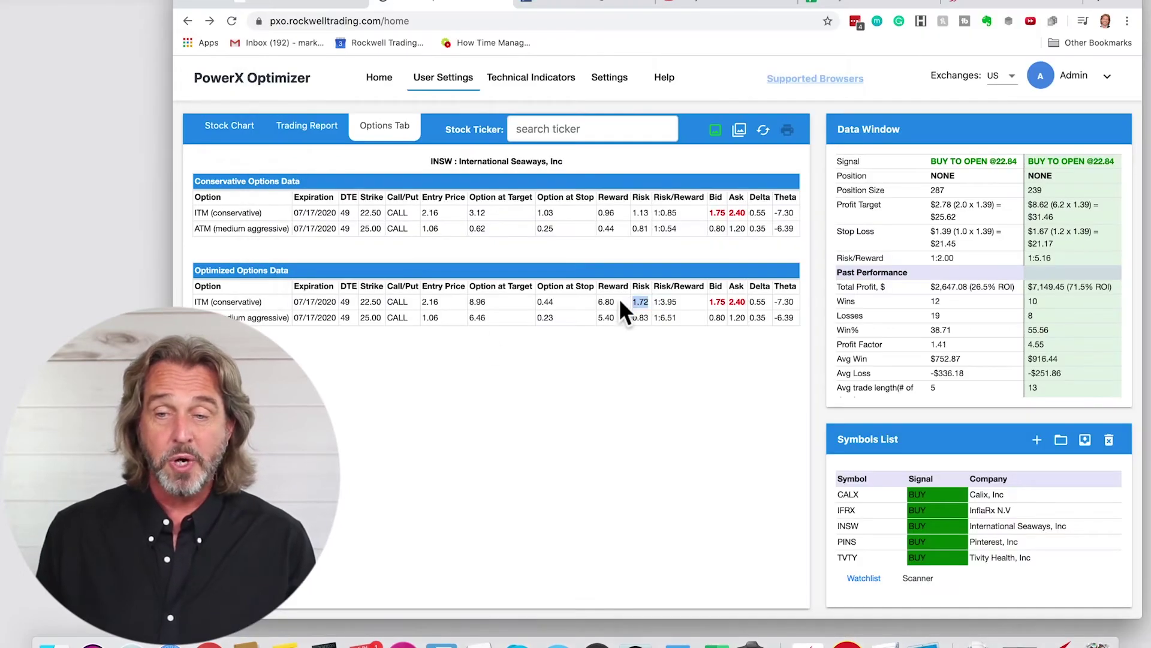
{"action": "double_click", "coordinate": [600, 302]}
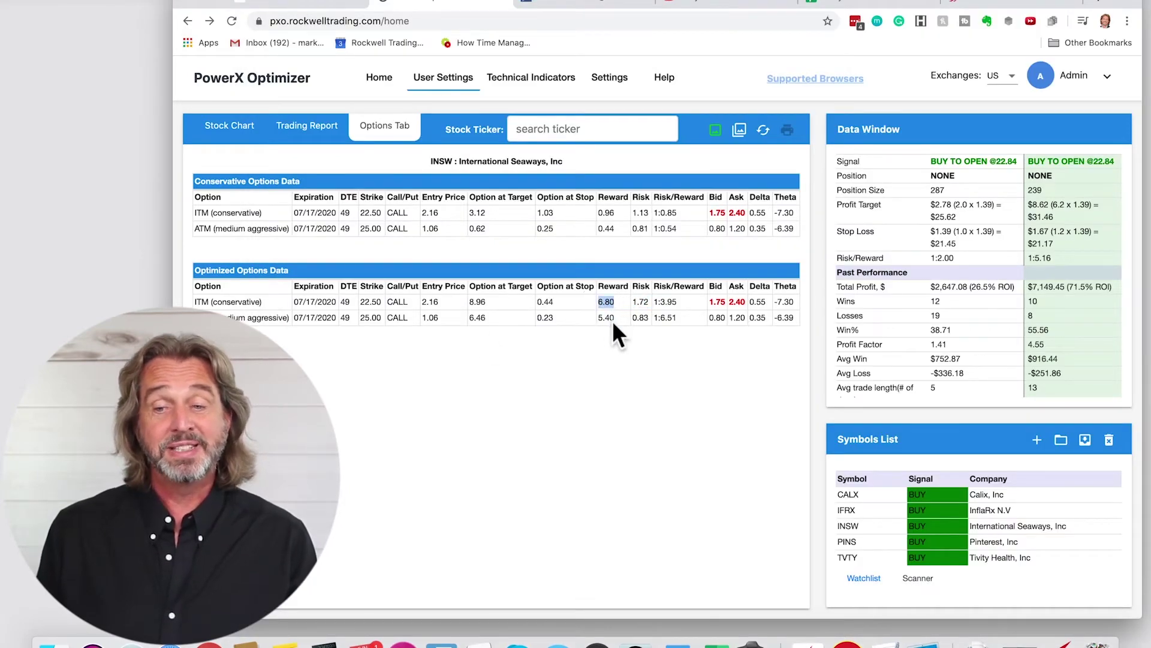
{"action": "key", "text": "super+Tab"}
{"action": "left_click", "coordinate": [325, 643]}
{"action": "type", "text": "680"}
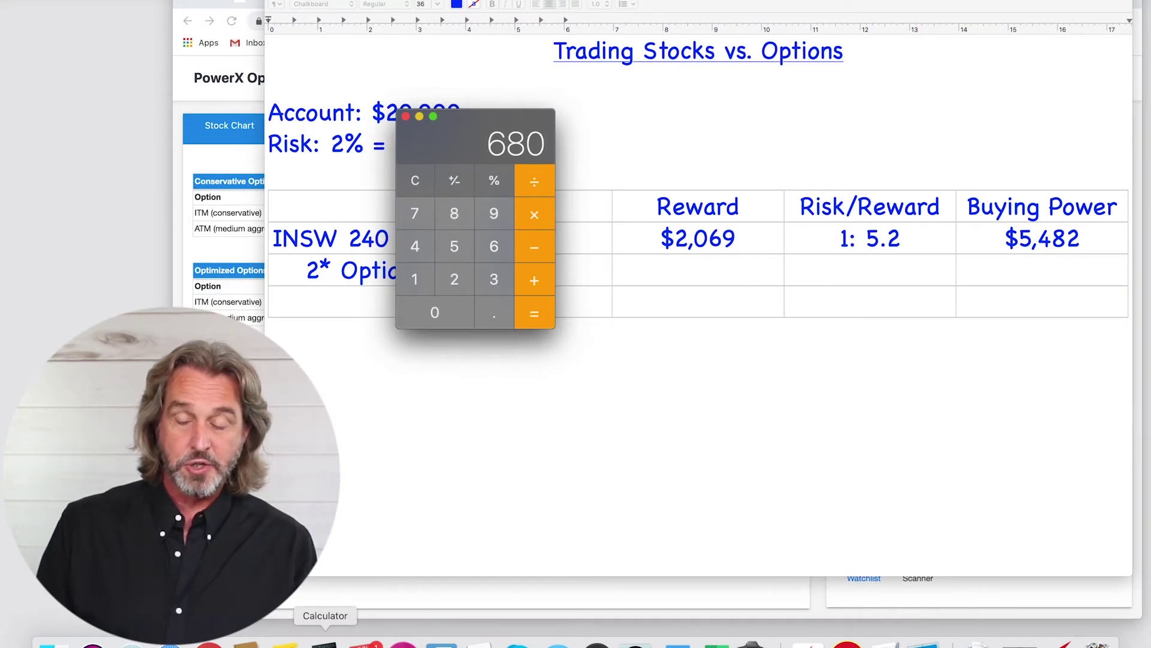
{"action": "key", "text": "asterisk"}
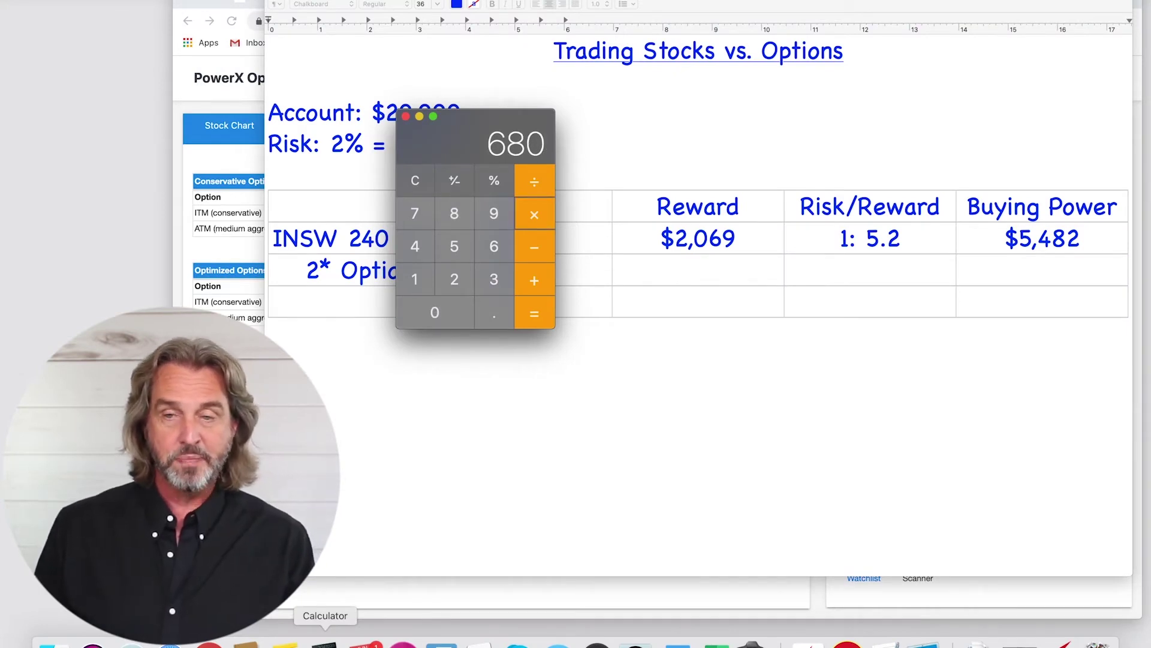
{"action": "type", "text": "2"}
{"action": "key", "text": "Return"}
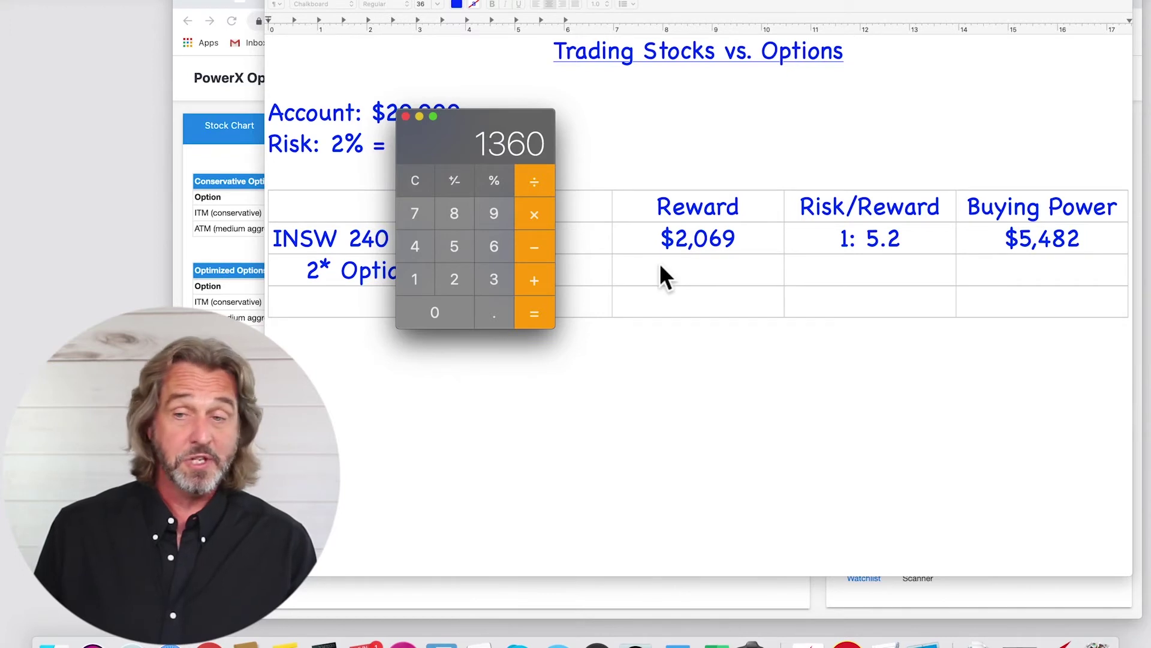
Return to the text document and enter $1,360 as the Reward for the 2* Option row
{"action": "key", "text": "super+q"}
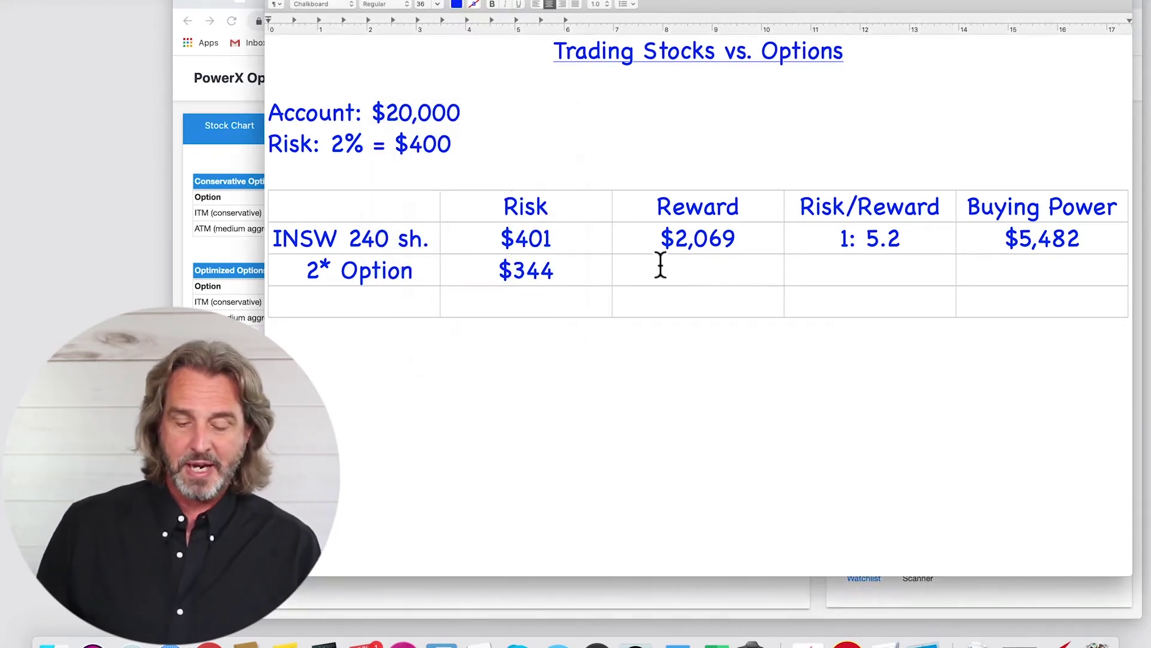
{"action": "type", "text": "$1,3"}
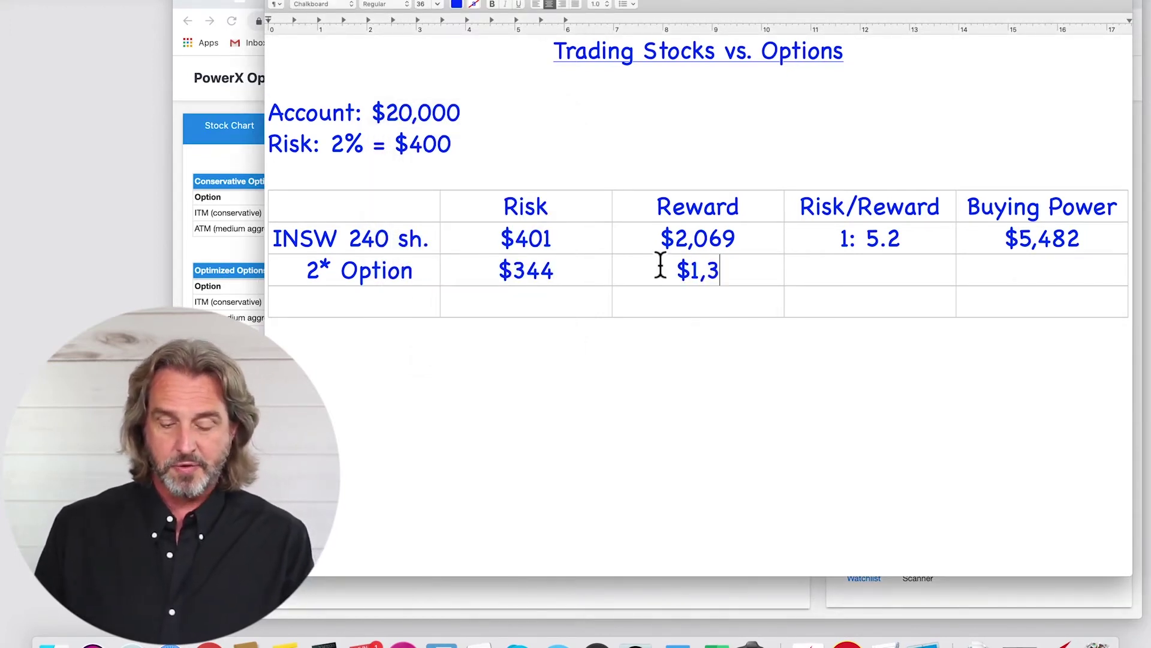
{"action": "type", "text": "60"}
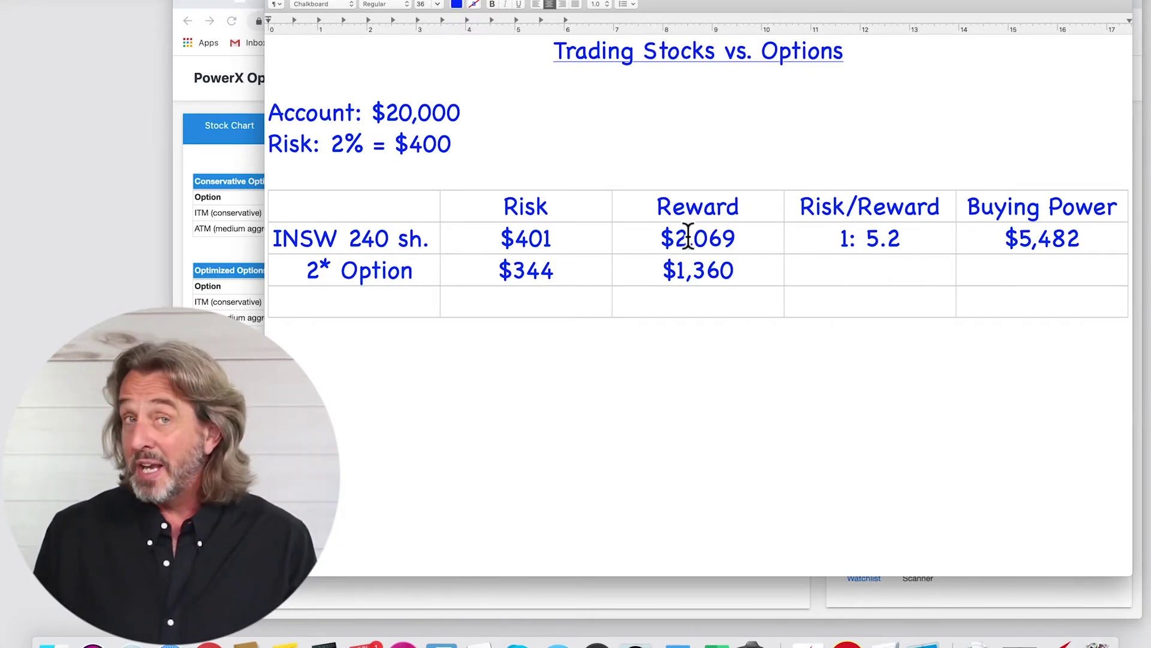
Highlight the optimized ITM option's risk/reward in PowerX Optimizer and enter 1: 3.95 as the Risk/Reward for the 2* Option row
{"action": "left_click", "coordinate": [845, 268]}
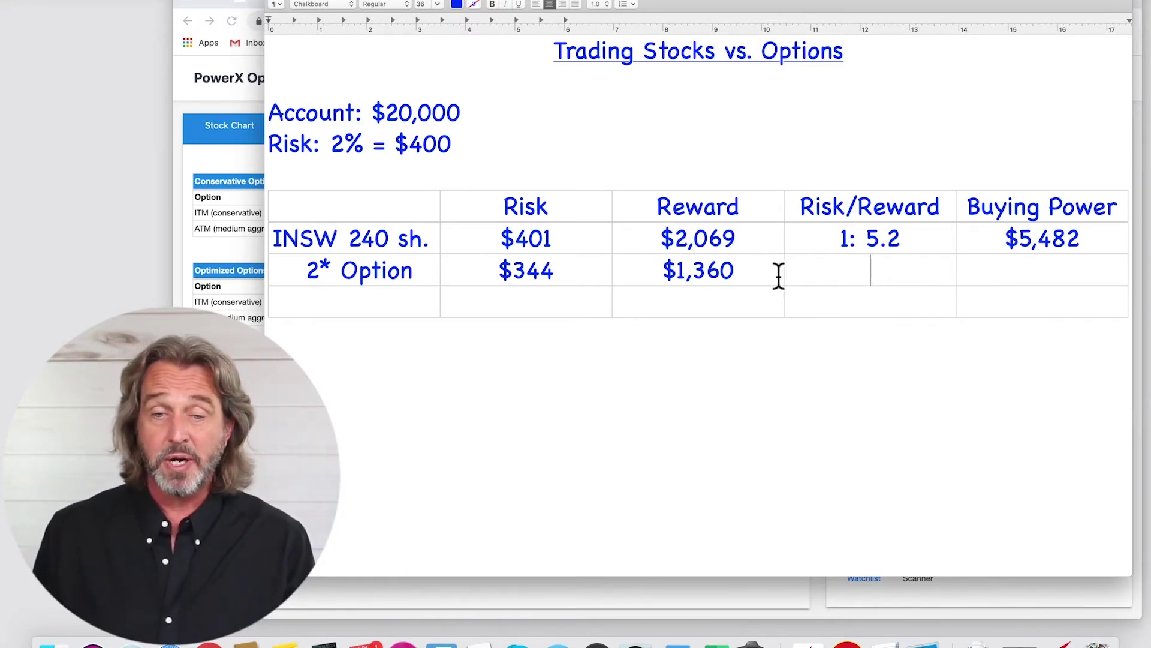
{"action": "key", "text": "super+Tab"}
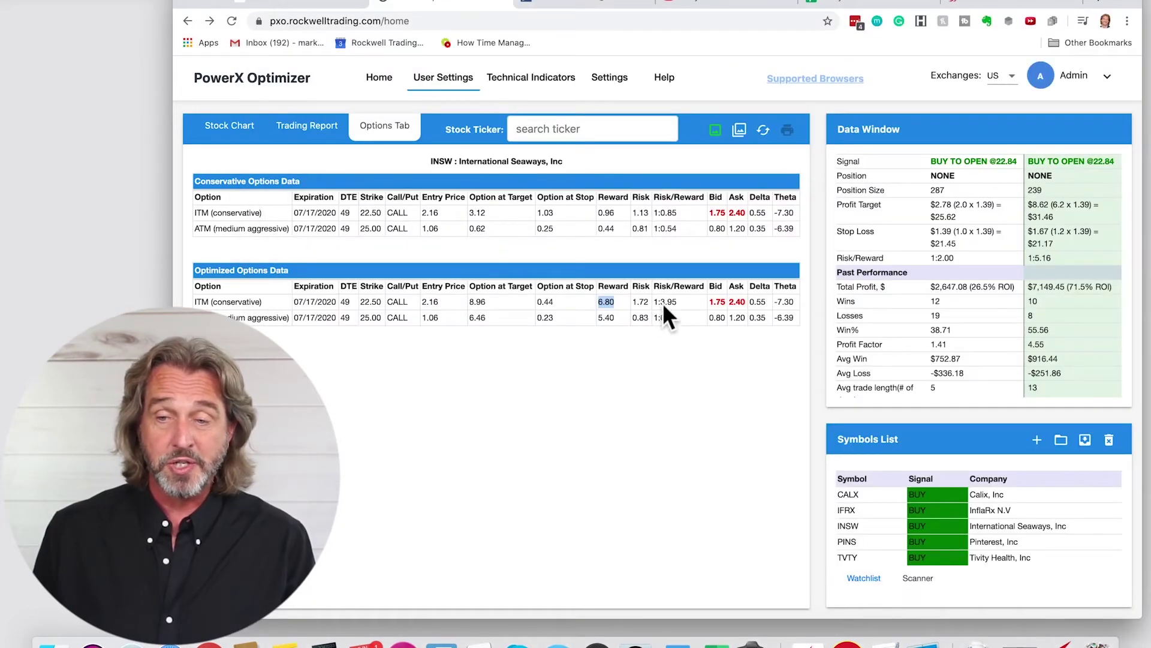
{"action": "left_click_drag", "start_coordinate": [680, 302], "coordinate": [654, 306]}
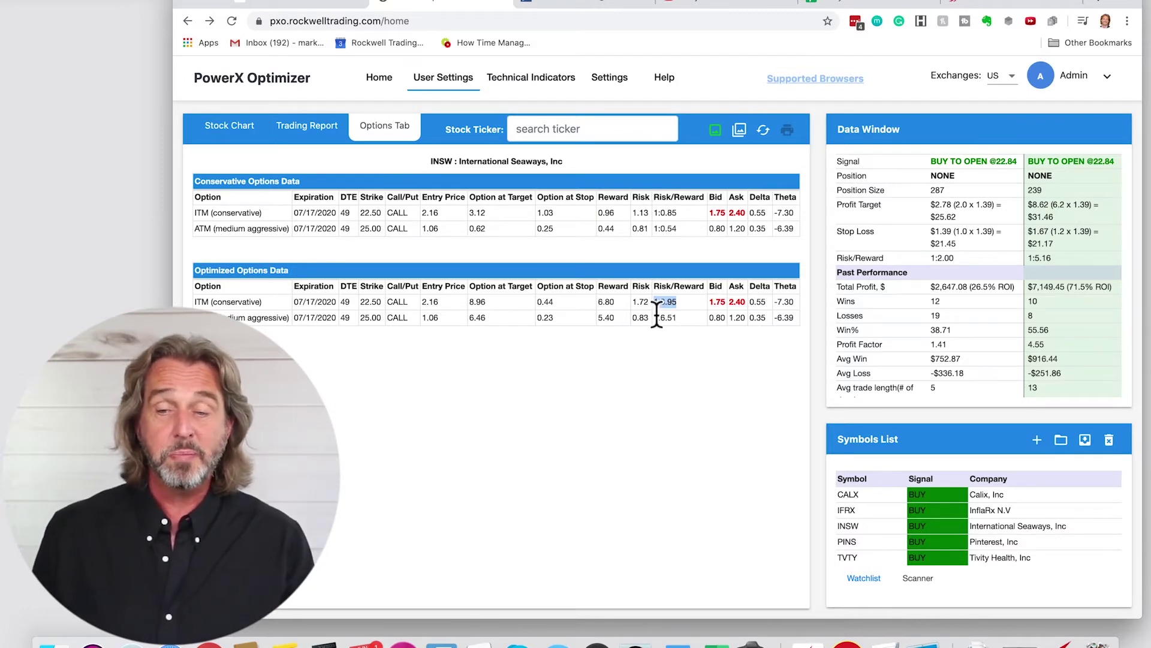
{"action": "key", "text": "super+Tab"}
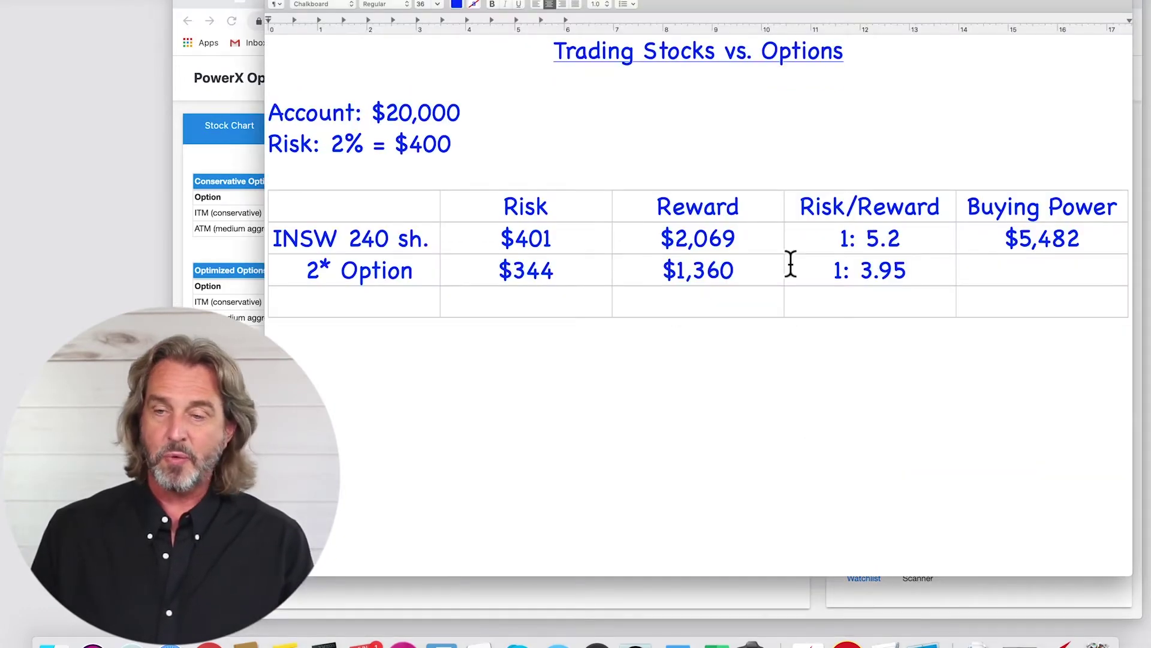
Round the 2* Option row's Risk/Reward to 1: 4.0
{"action": "key", "text": "BackSpace"}
{"action": "key", "text": "BackSpace"}
{"action": "key", "text": "BackSpace"}
{"action": "key", "text": "BackSpace"}
{"action": "type", "text": "4.0"}
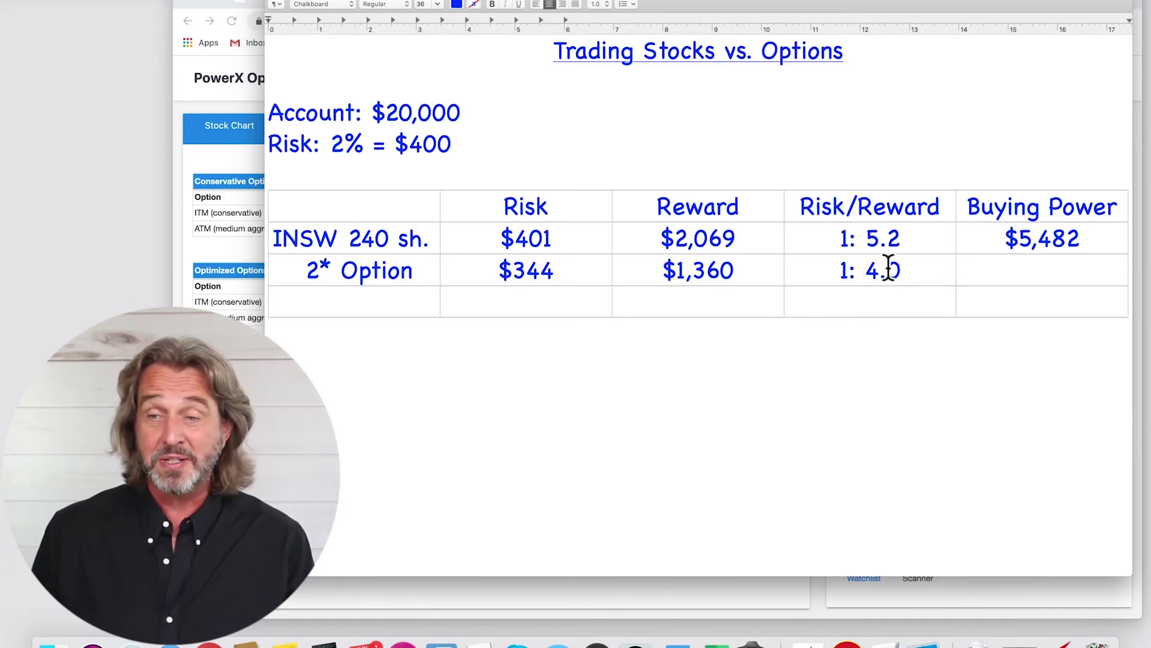
Highlight the optimized ITM option's Entry Price in PowerX Optimizer and enter $440 as the Buying Power for the document's 2* Option row
{"action": "left_click", "coordinate": [1014, 276]}
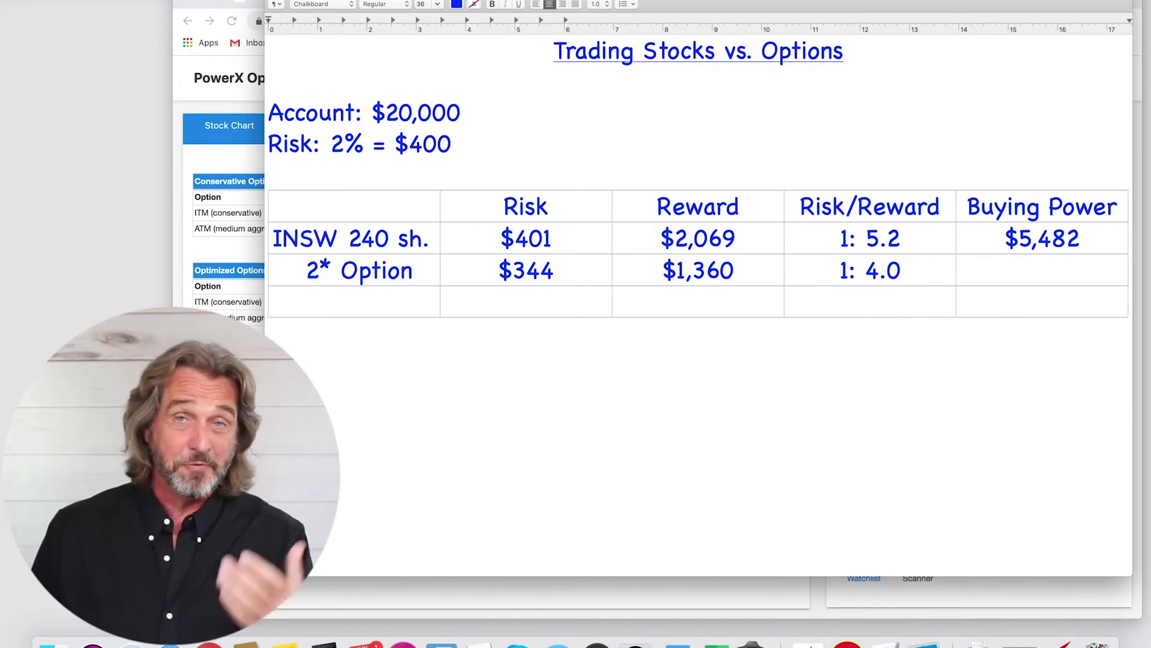
{"action": "key", "text": "super+Tab"}
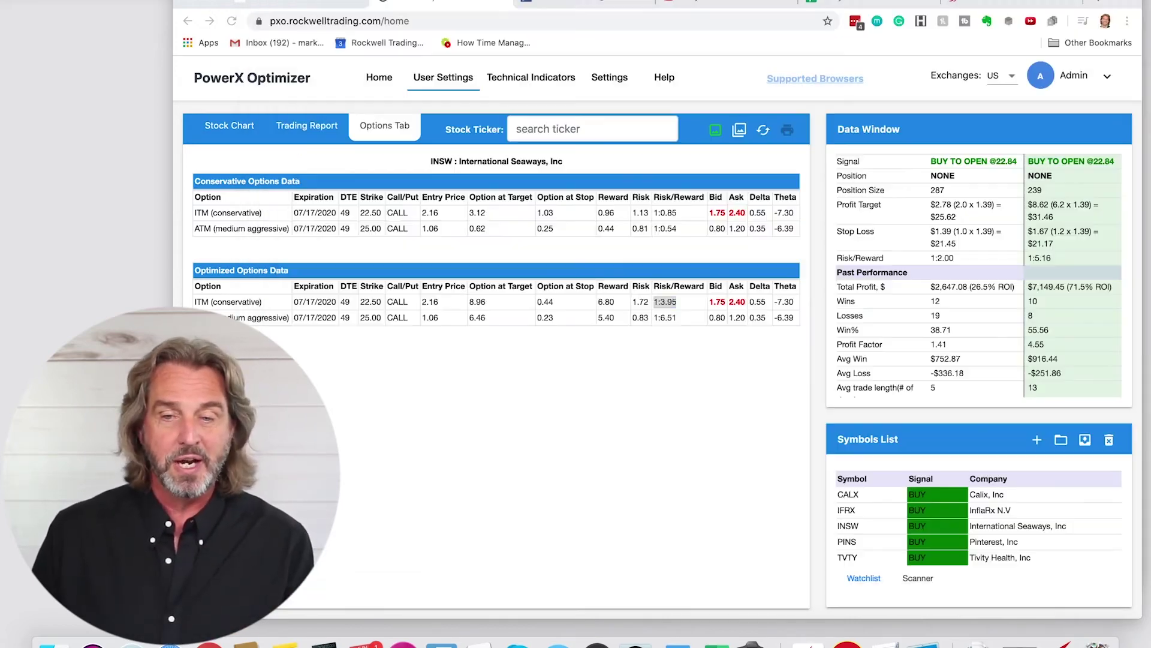
{"action": "double_click", "coordinate": [425, 303]}
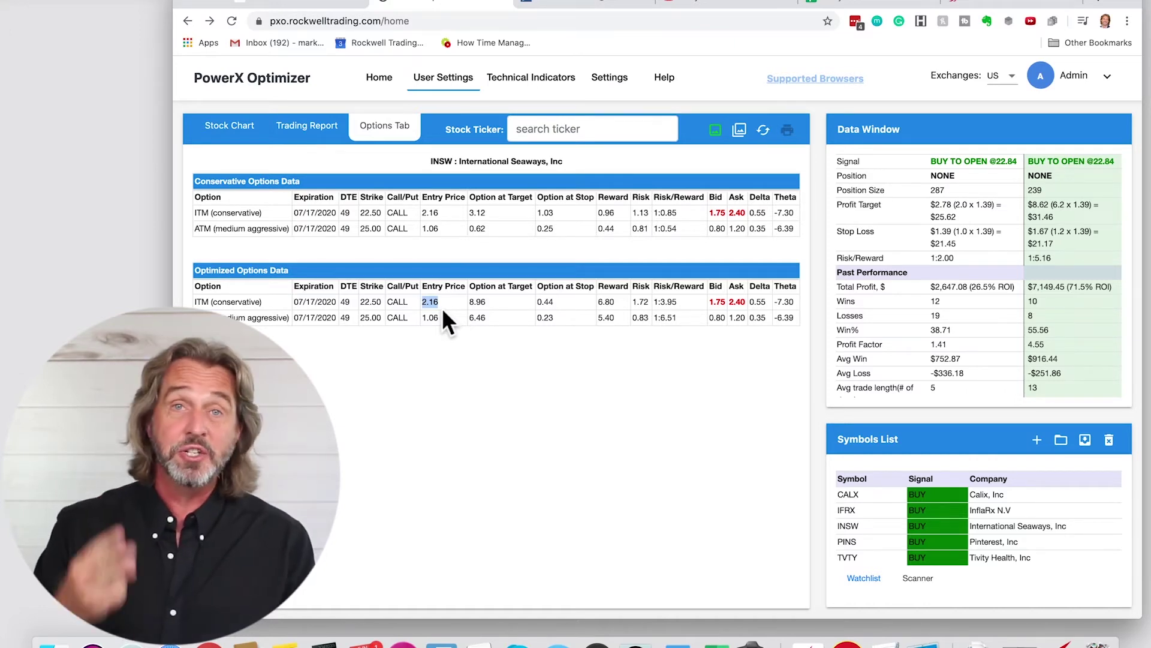
{"action": "key", "text": "super+Tab"}
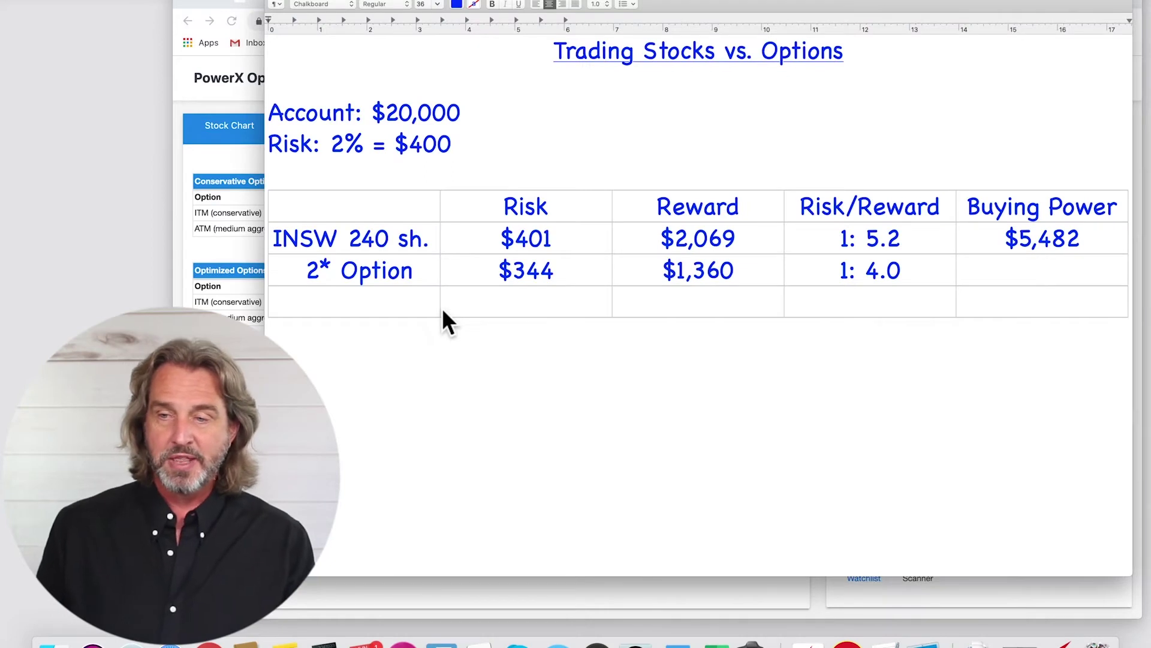
{"action": "type", "text": "$440"}
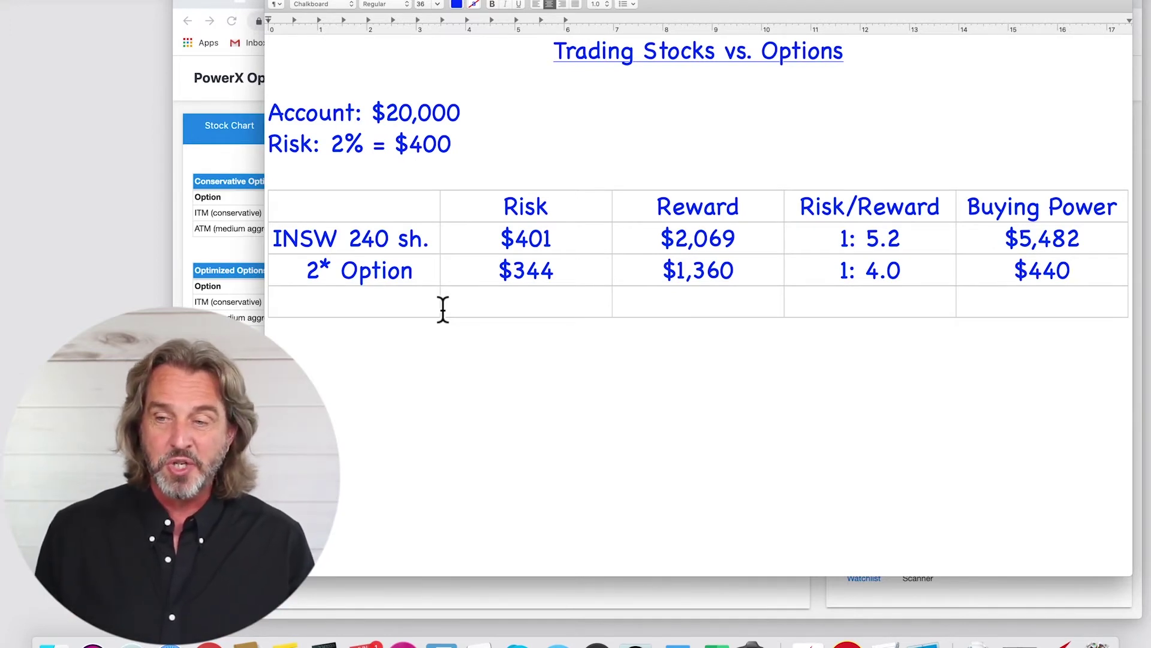
Highlight the 2* Option row's Buying Power and the $20,000 account size for comparison
{"action": "left_click_drag", "start_coordinate": [1081, 272], "coordinate": [1015, 274]}
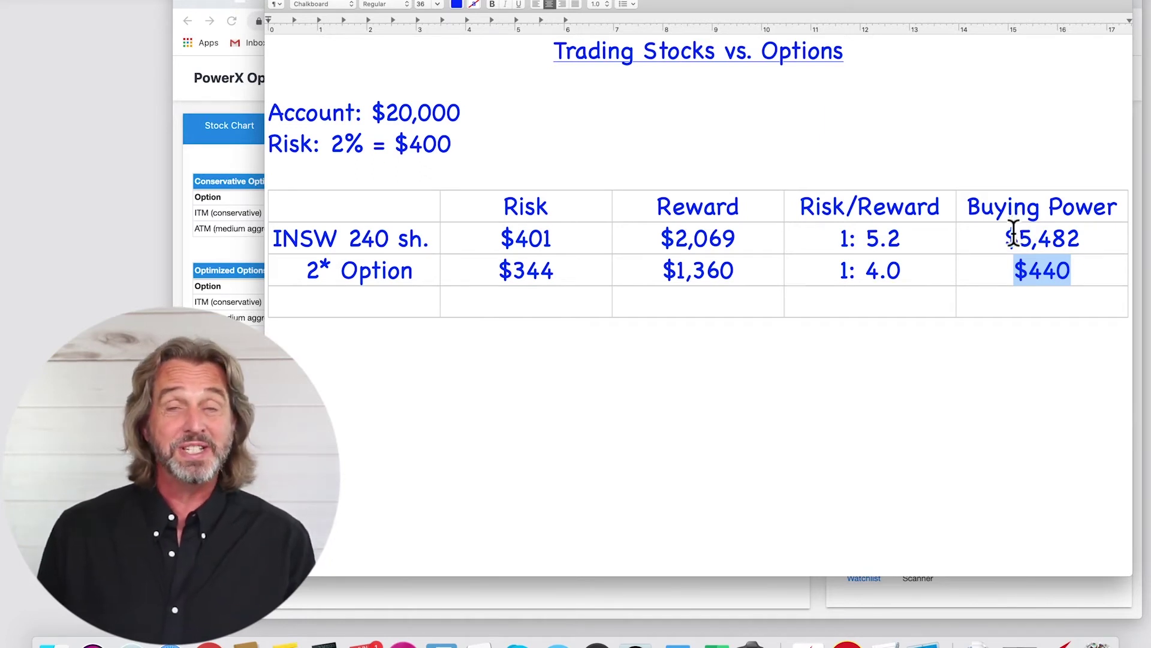
{"action": "left_click_drag", "start_coordinate": [475, 113], "coordinate": [375, 115]}
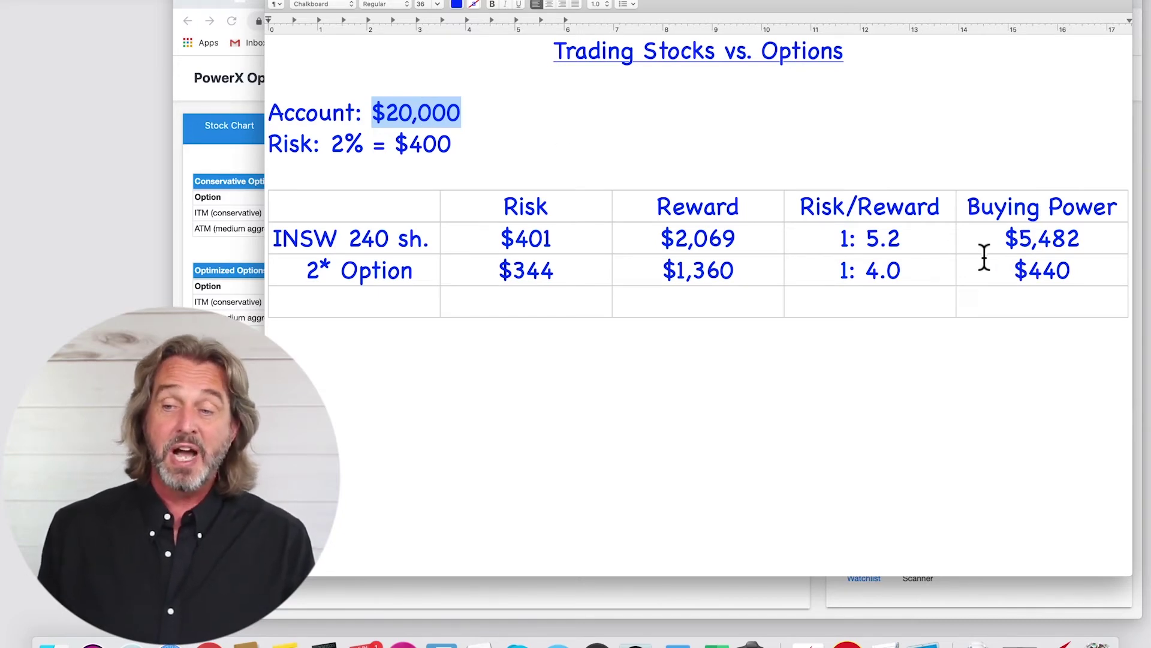
Add two rows at the end of the table and label the first new row TVTY
{"action": "left_click", "coordinate": [1034, 288]}
{"action": "key", "text": "Tab"}
{"action": "left_click", "coordinate": [327, 334]}
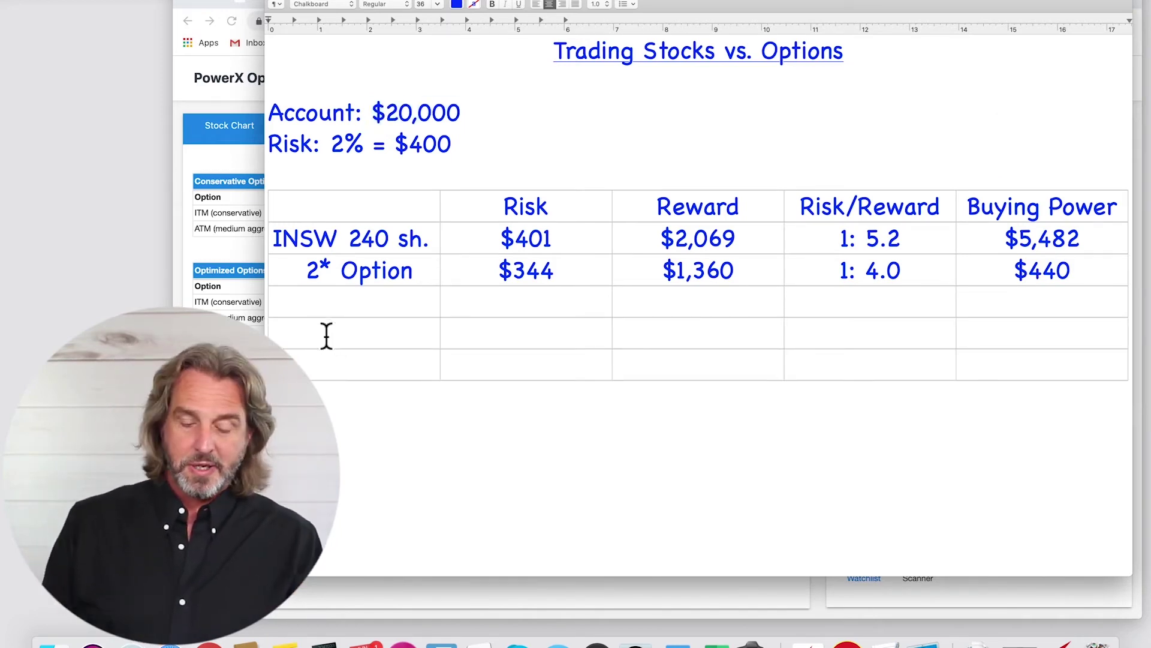
{"action": "type", "text": "LOVE"}
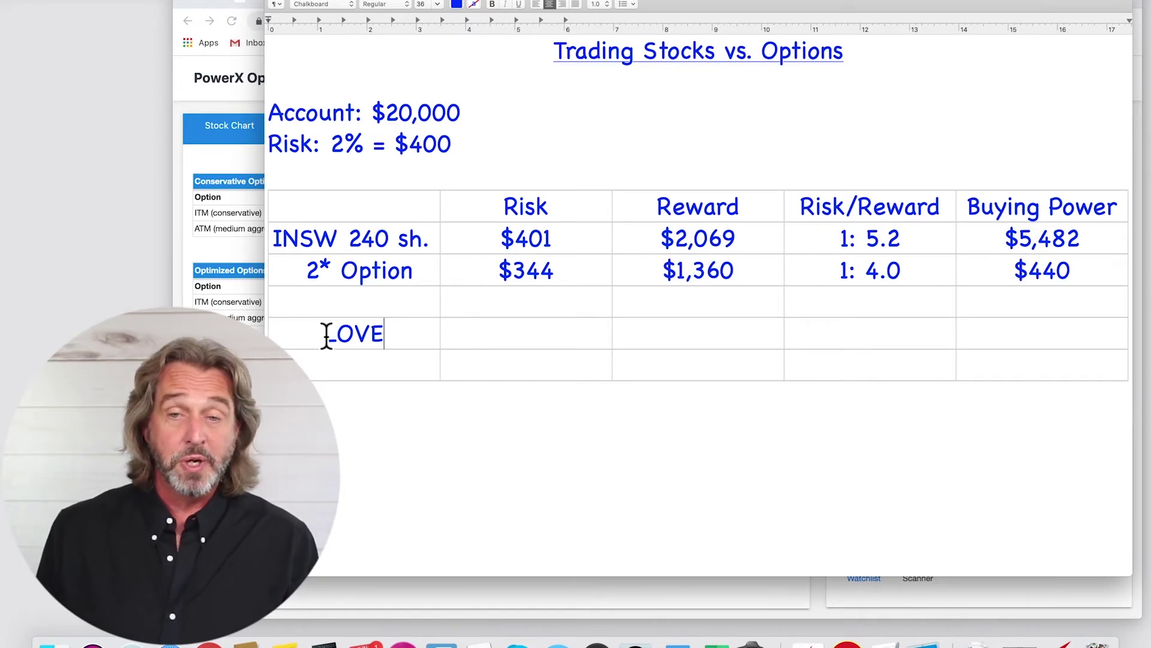
{"action": "left_click", "coordinate": [206, 121]}
{"action": "key", "text": "super+Tab"}
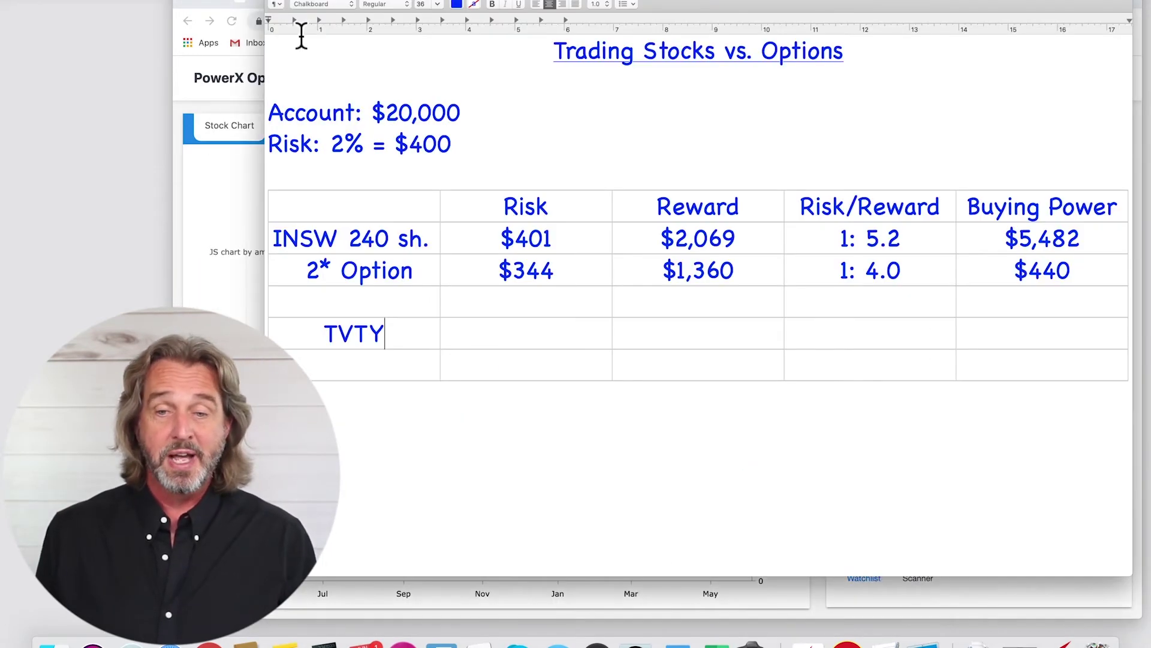
Check TVTY's optimized position size in PowerX Optimizer and complete the document's row label as TVTY 400 sh
{"action": "left_click", "coordinate": [222, 186]}
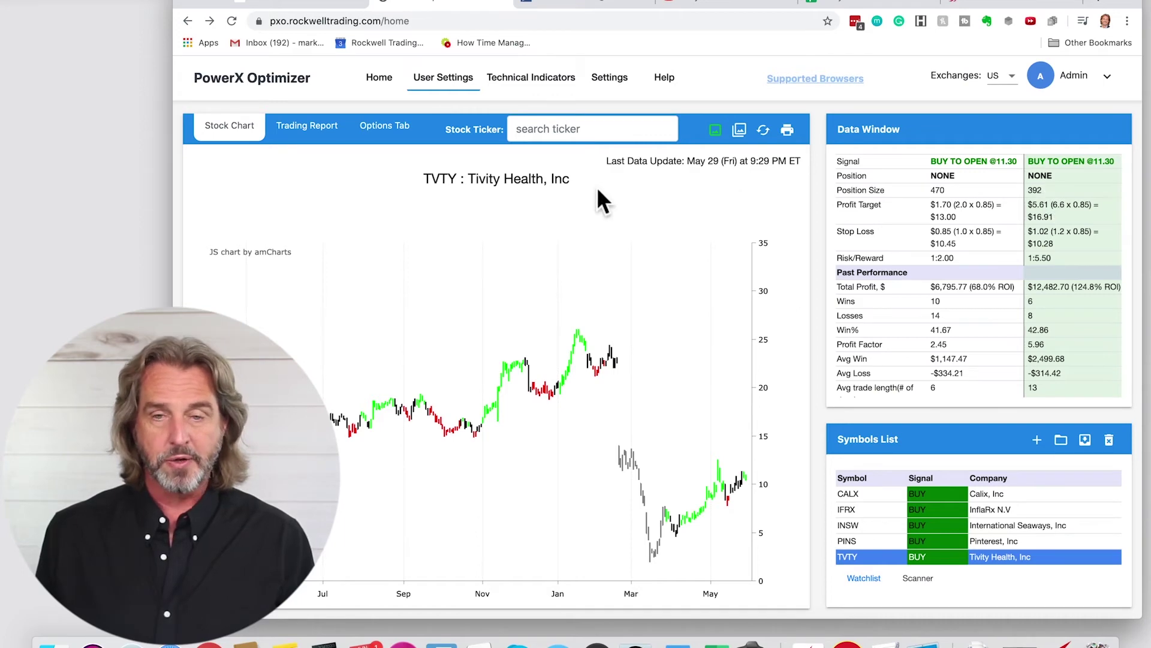
{"action": "key", "text": "super+Tab"}
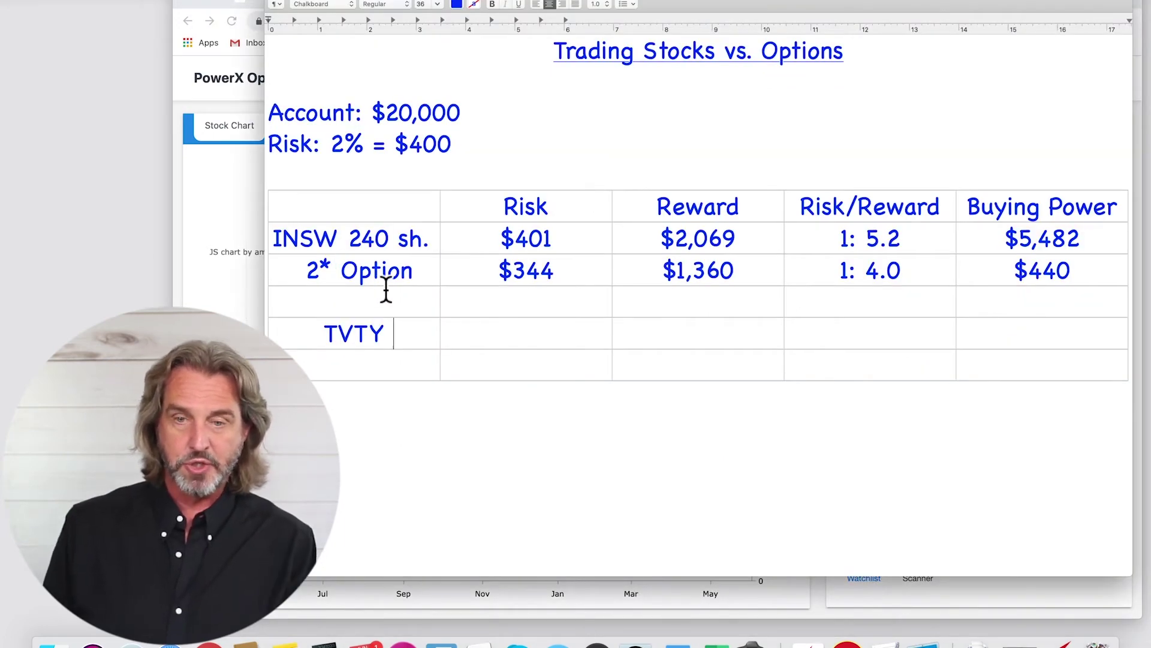
{"action": "type", "text": "5"}
{"action": "key", "text": "BackSpace"}
{"action": "type", "text": "400 sh"}
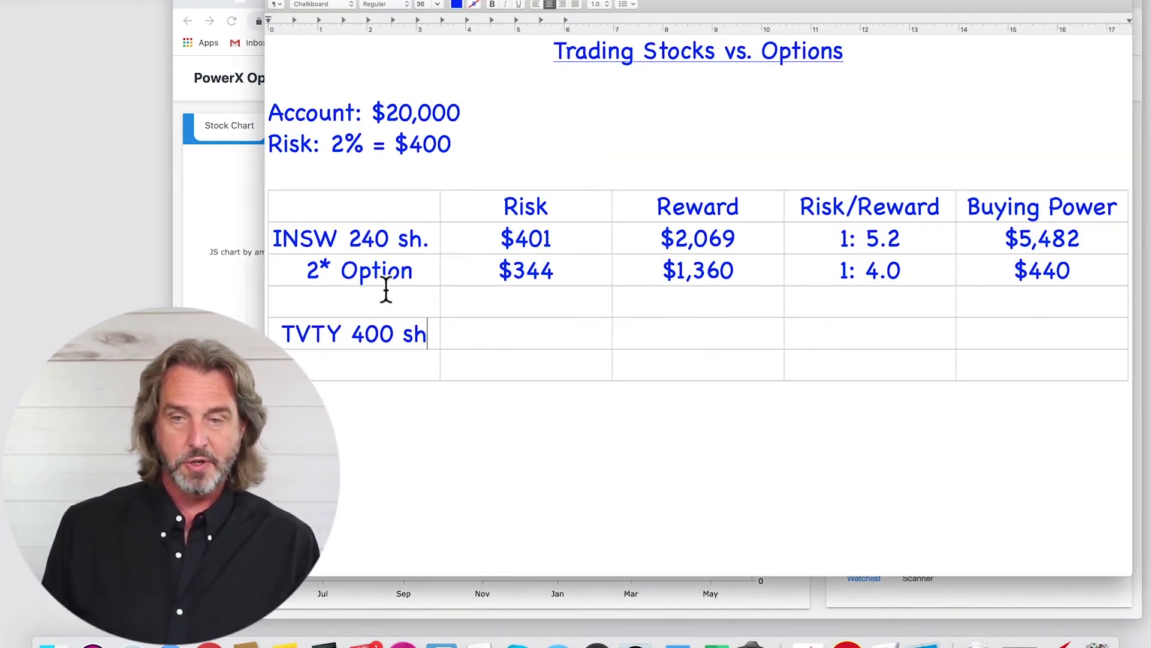
Look up TVTY's optimized stop loss in PowerX Optimizer and calculate 1.02 × 400 in Calculator
{"action": "left_click", "coordinate": [483, 343]}
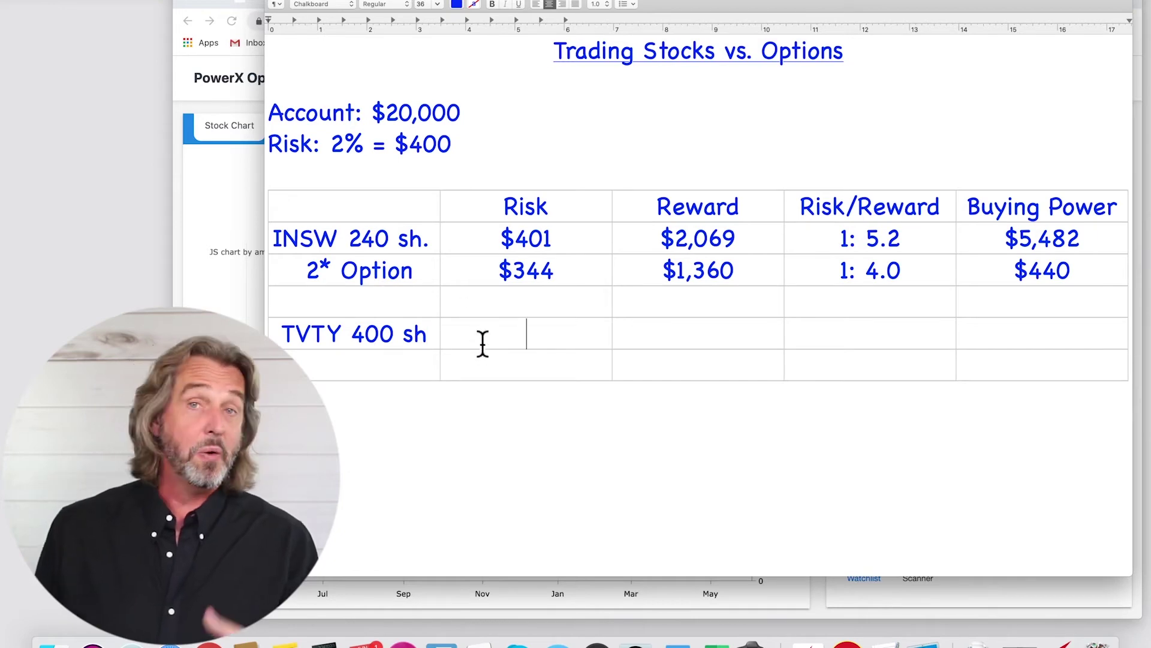
{"action": "left_click", "coordinate": [233, 211]}
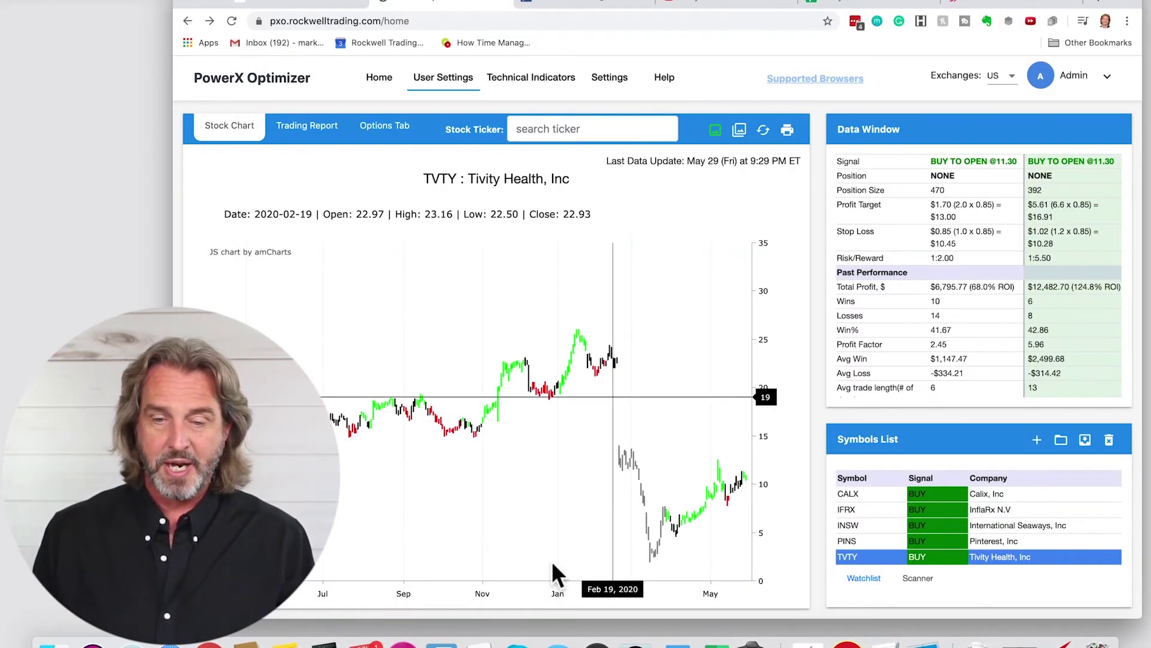
{"action": "left_click", "coordinate": [324, 643]}
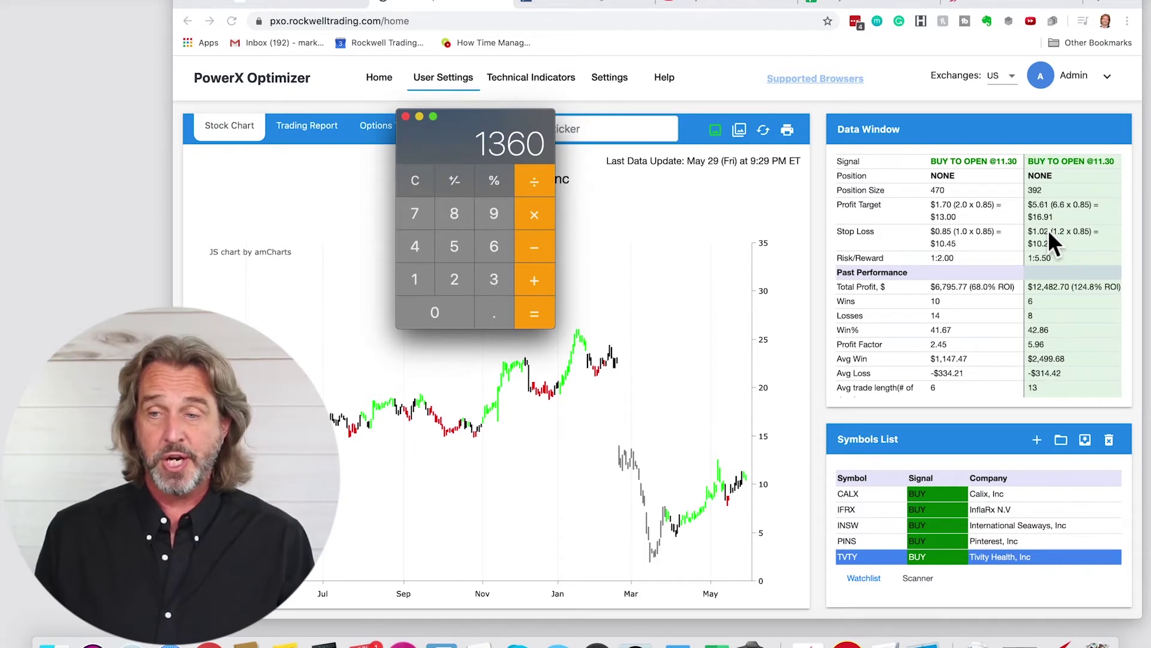
{"action": "type", "text": "1"}
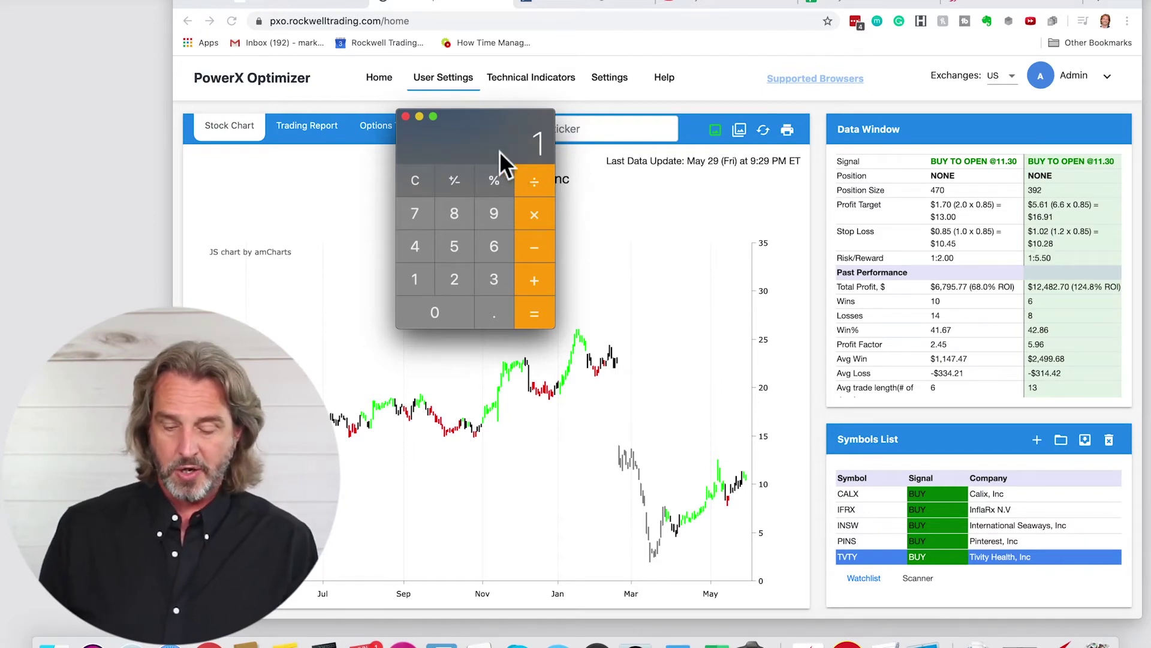
{"action": "type", "text": ".02*400"}
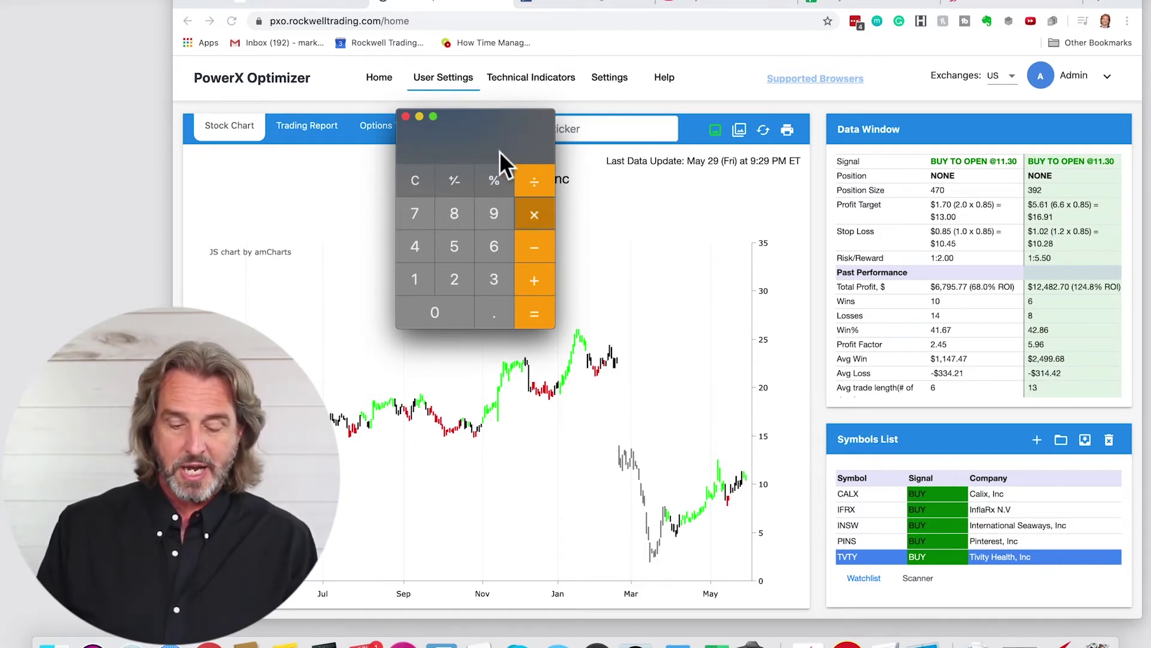
{"action": "key", "text": "Return"}
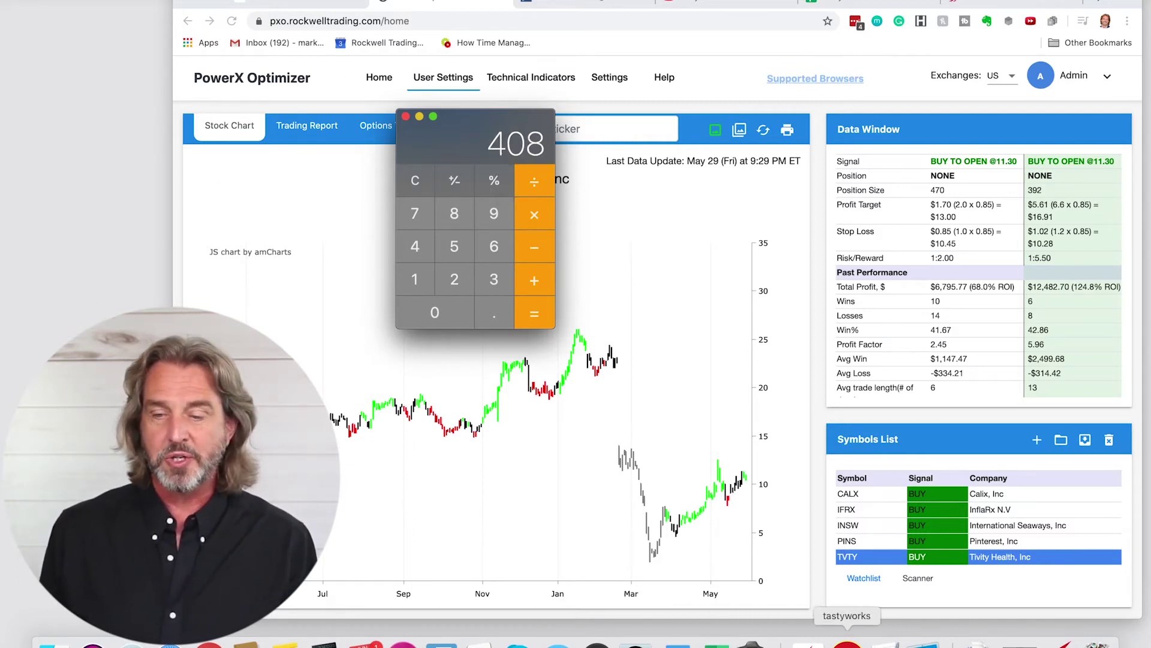
Return to the text document, highlight the $400 risk limit and enter $408 as the Risk for the TVTY row
{"action": "left_click", "coordinate": [885, 640]}
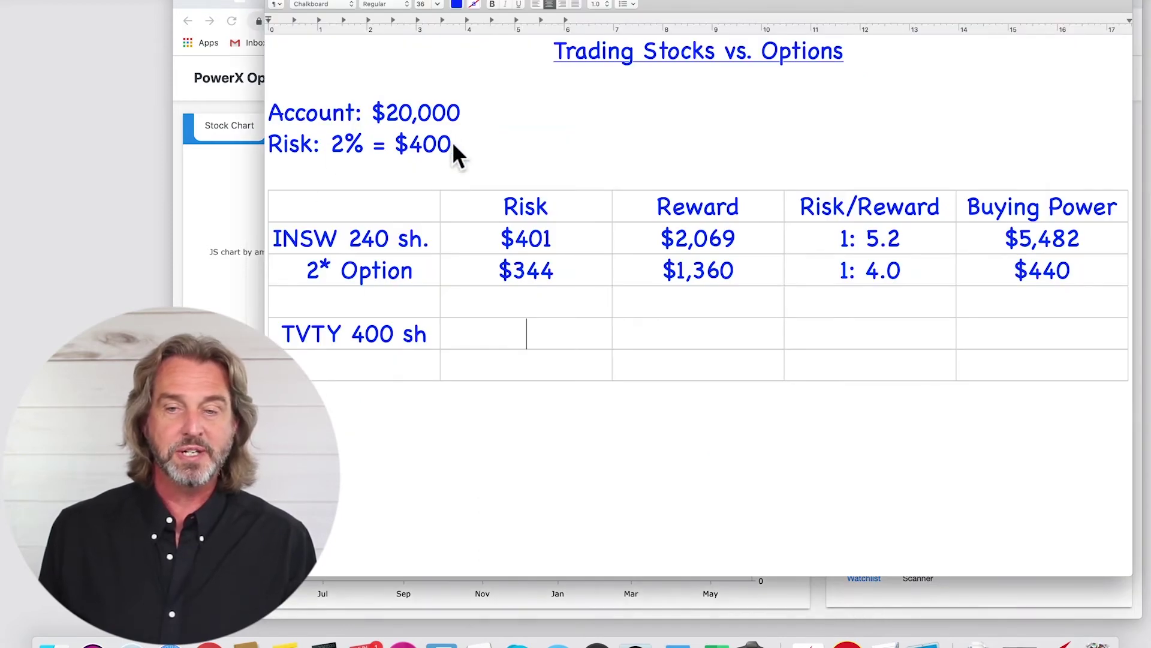
{"action": "left_click_drag", "start_coordinate": [458, 154], "coordinate": [394, 154]}
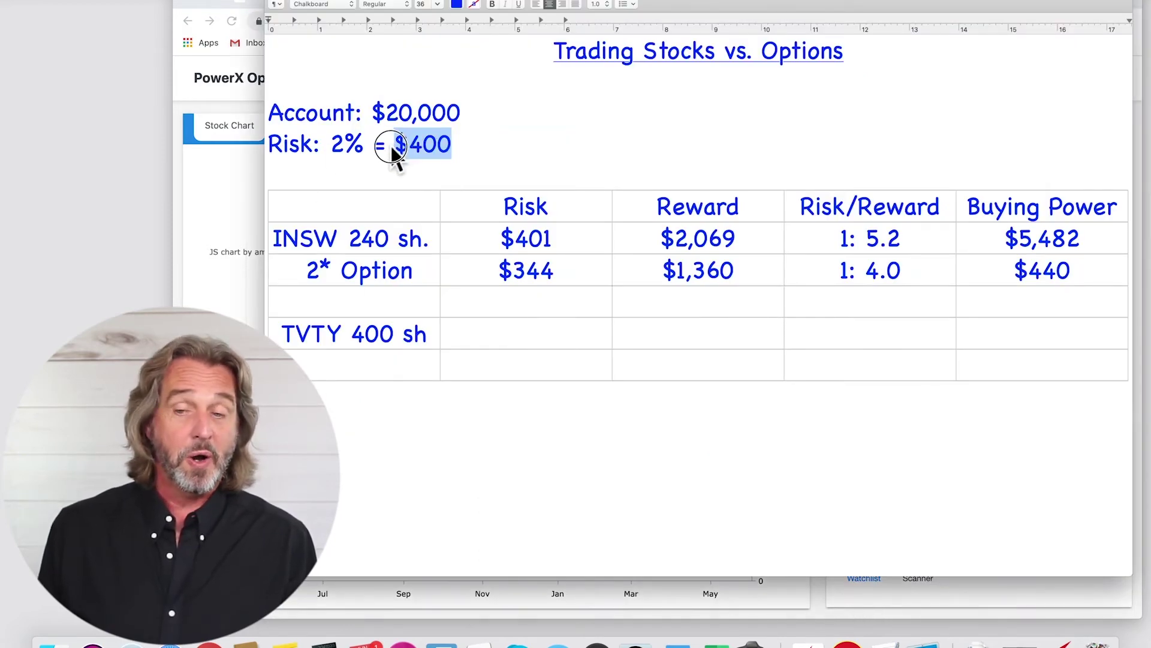
{"action": "left_click", "coordinate": [527, 329]}
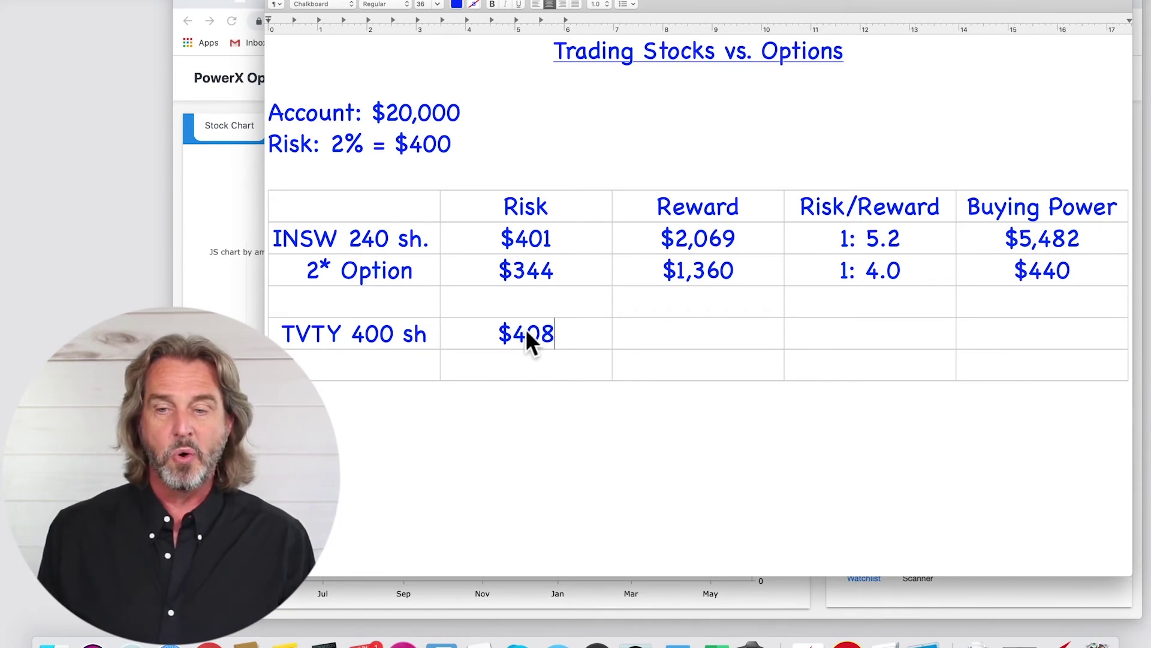
Highlight TVTY's optimized profit target in PowerX Optimizer and calculate 5.62 × 400 in Calculator
{"action": "left_click", "coordinate": [653, 337]}
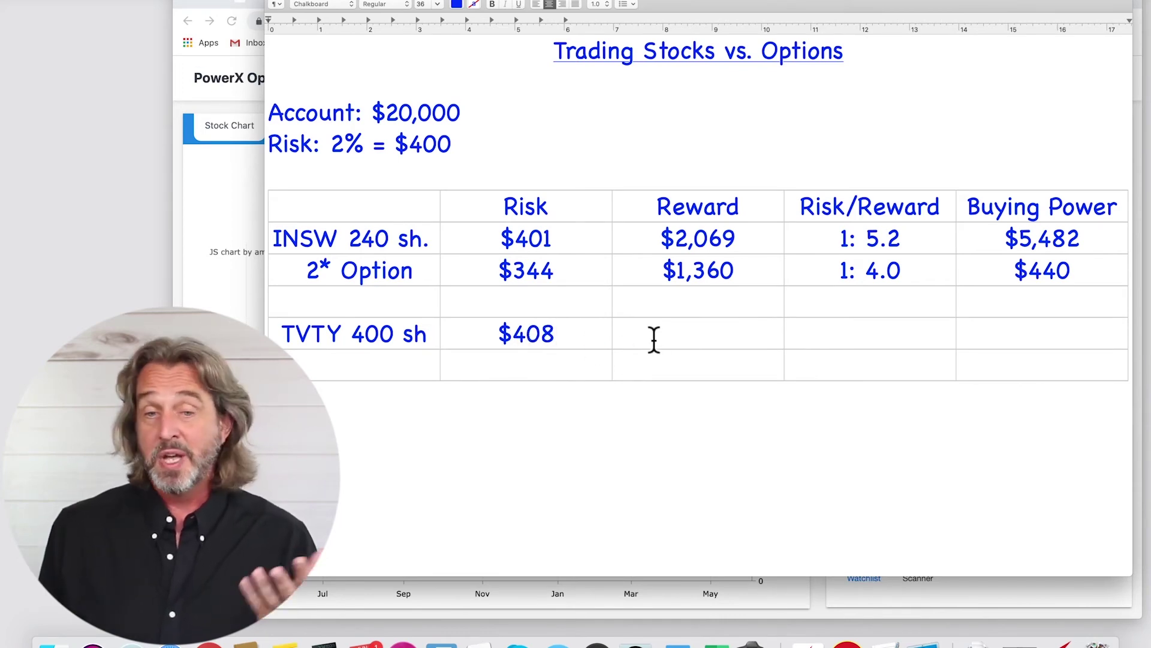
{"action": "left_click", "coordinate": [225, 222]}
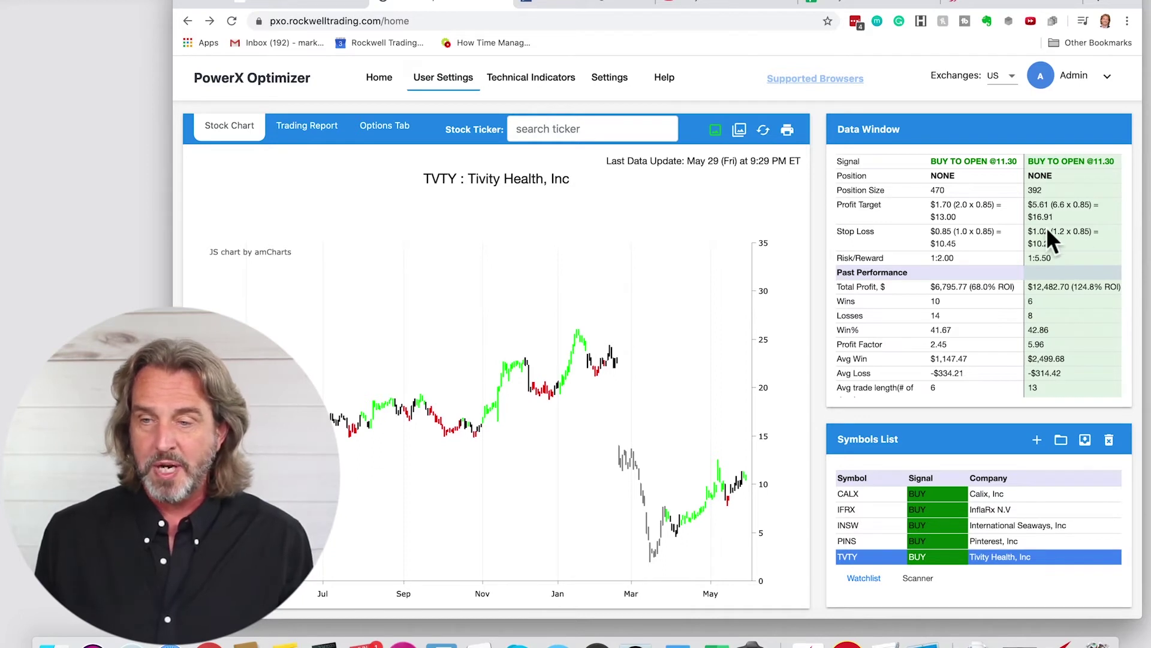
{"action": "left_click_drag", "start_coordinate": [1048, 204], "coordinate": [1032, 209]}
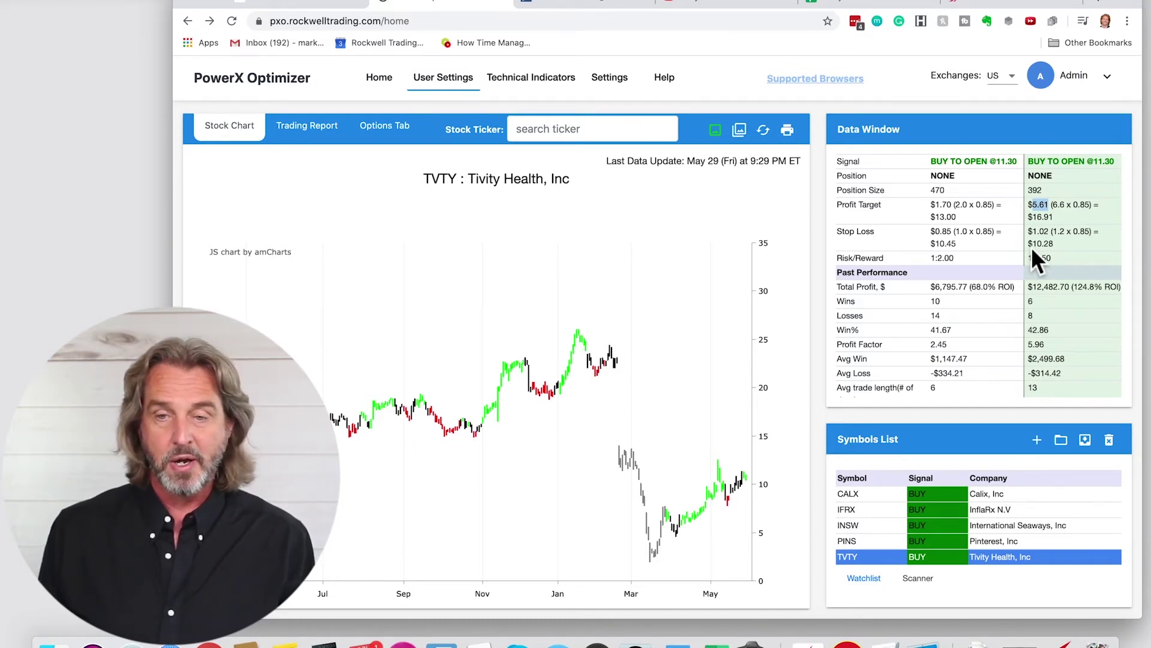
{"action": "key", "text": "super+Tab"}
{"action": "left_click", "coordinate": [325, 643]}
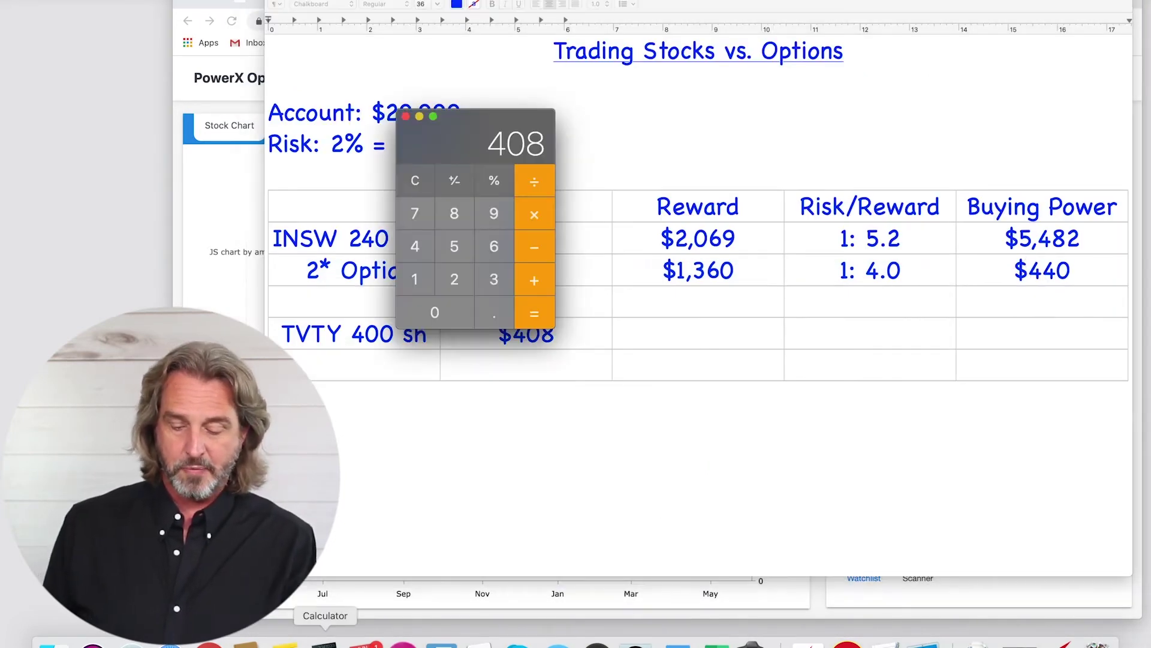
{"action": "type", "text": "5.62"}
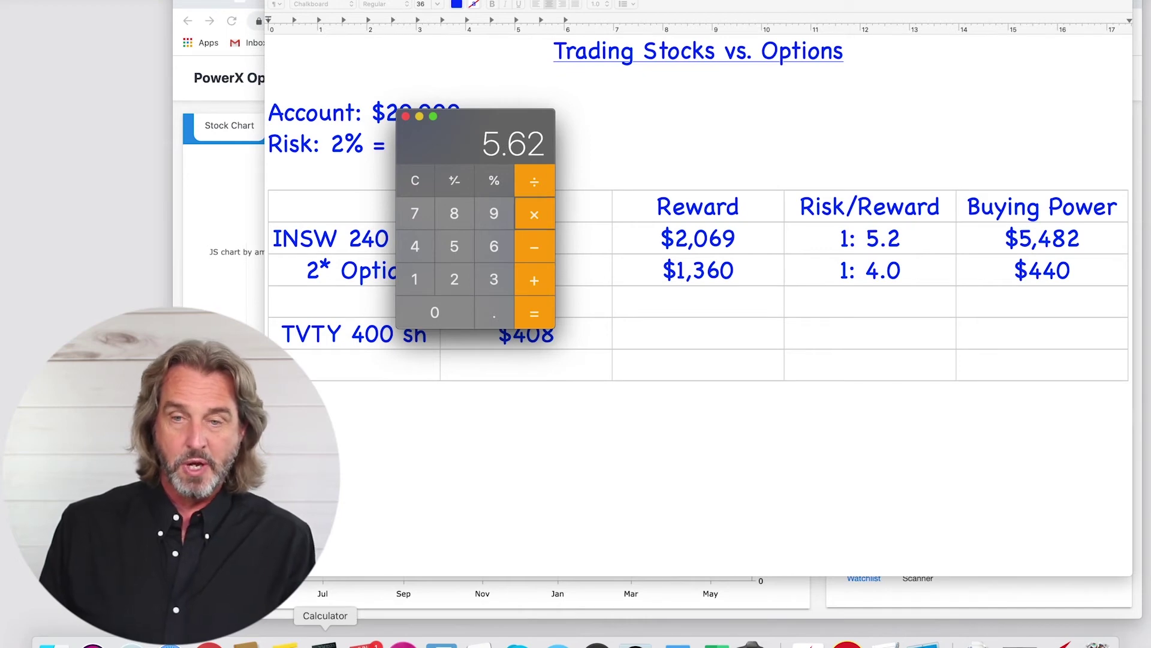
{"action": "type", "text": "*400="}
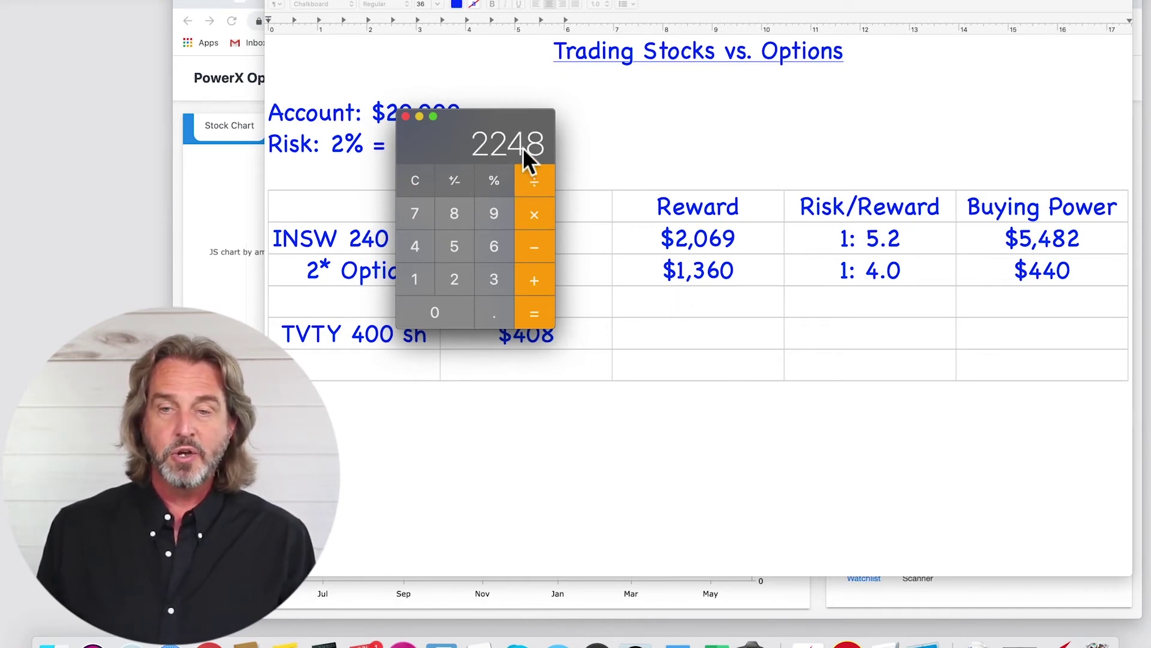
Move Calculator clear of the document and enter $2,248 as Reward and 1: 5.5 as Risk/Reward in the TVTY row
{"action": "left_click", "coordinate": [517, 126]}
{"action": "left_click_drag", "start_coordinate": [517, 126], "coordinate": [132, 114]}
{"action": "left_click", "coordinate": [809, 336]}
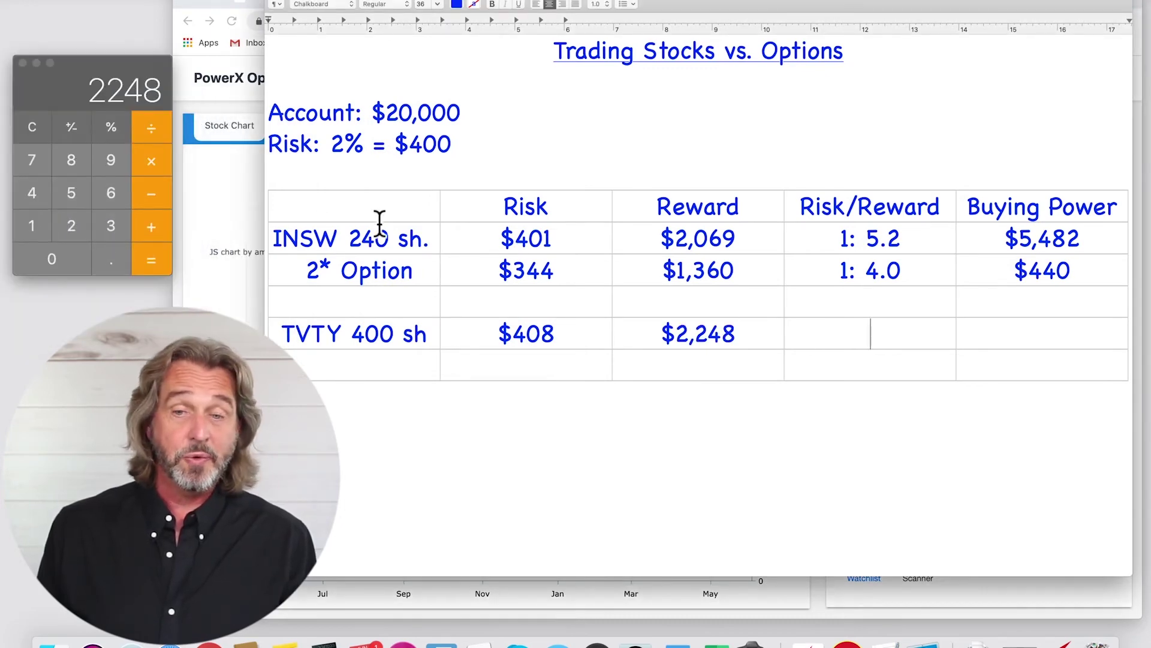
{"action": "left_click", "coordinate": [228, 212]}
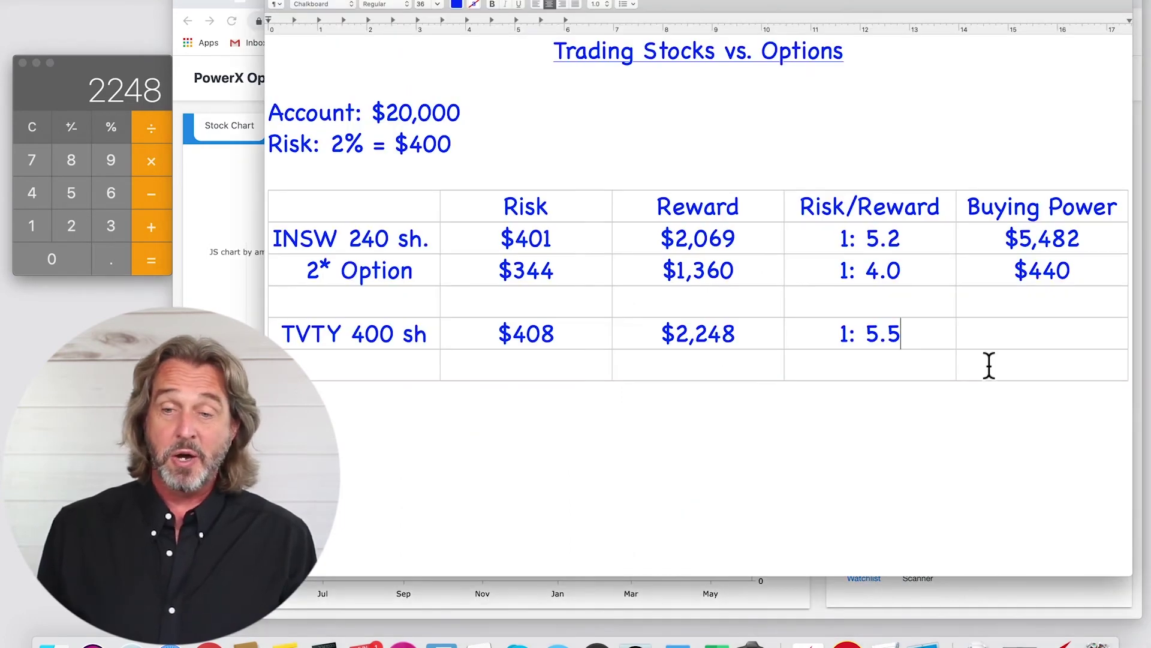
Calculate 11.30 × 400 in Calculator from TVTY's entry price, and enter and highlight $4,520 as the TVTY row's Buying Power
{"action": "left_click", "coordinate": [997, 336]}
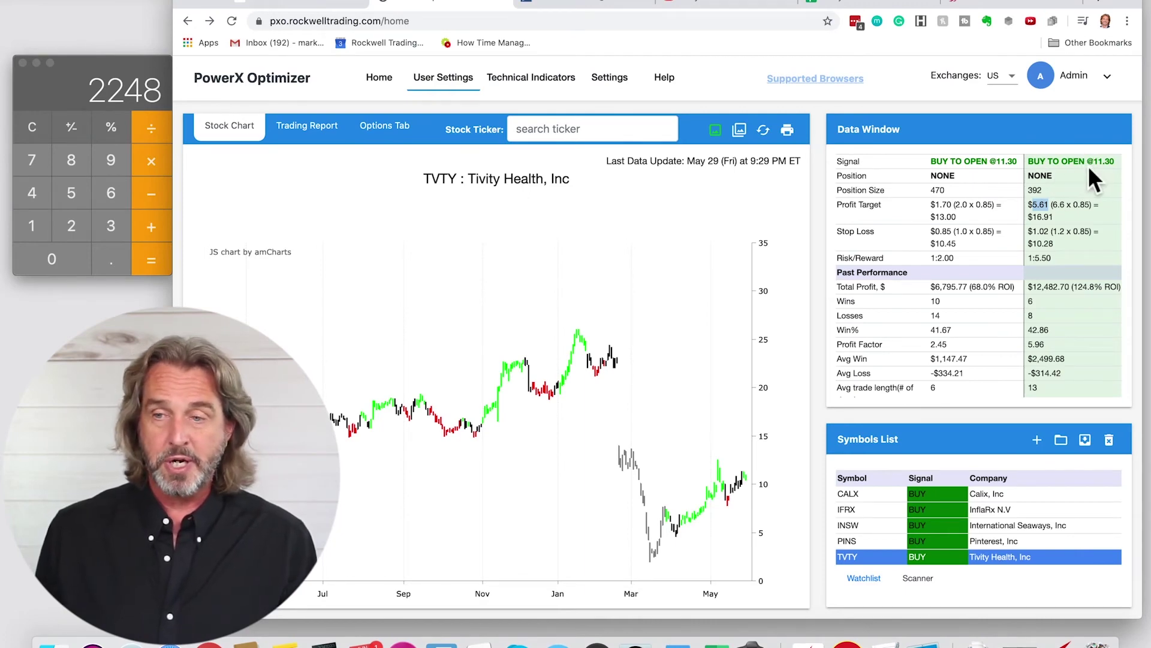
{"action": "left_click", "coordinate": [135, 96]}
{"action": "type", "text": "11.30"}
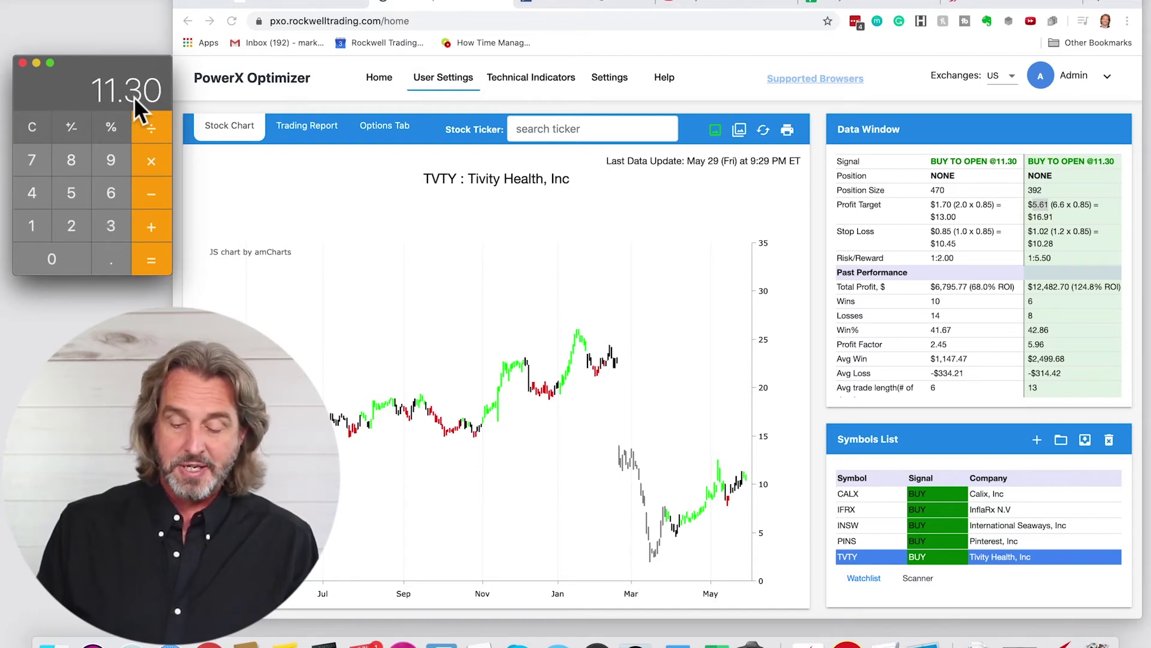
{"action": "key", "text": "asterisk"}
{"action": "type", "text": "400"}
{"action": "key", "text": "Return"}
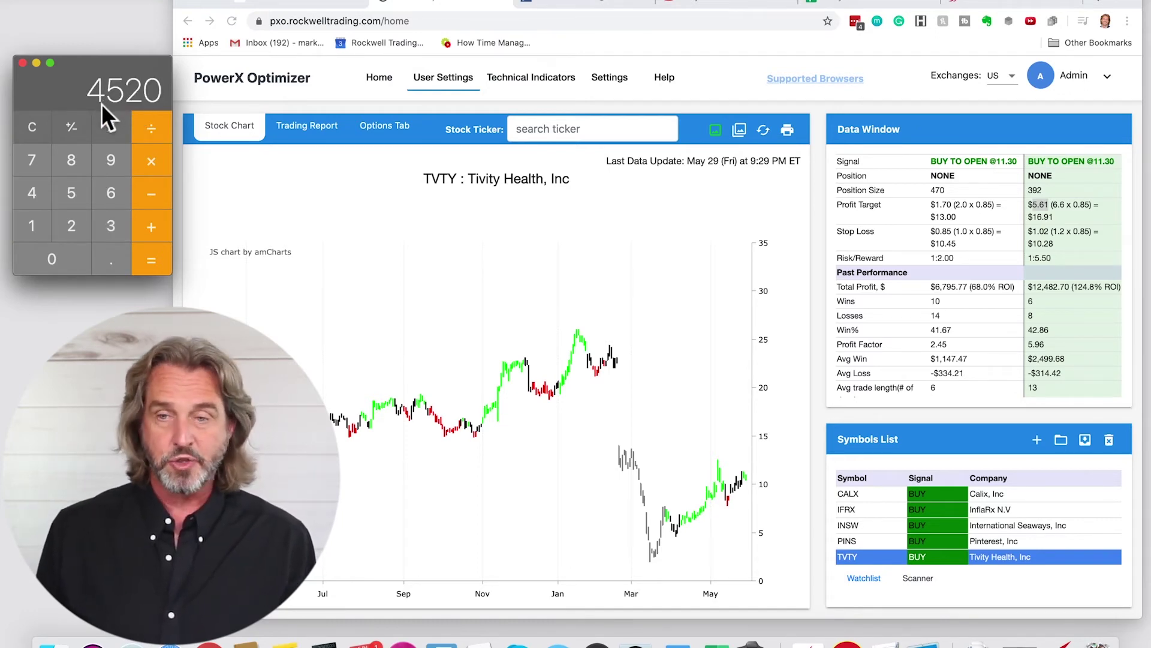
{"action": "key", "text": "super+Tab"}
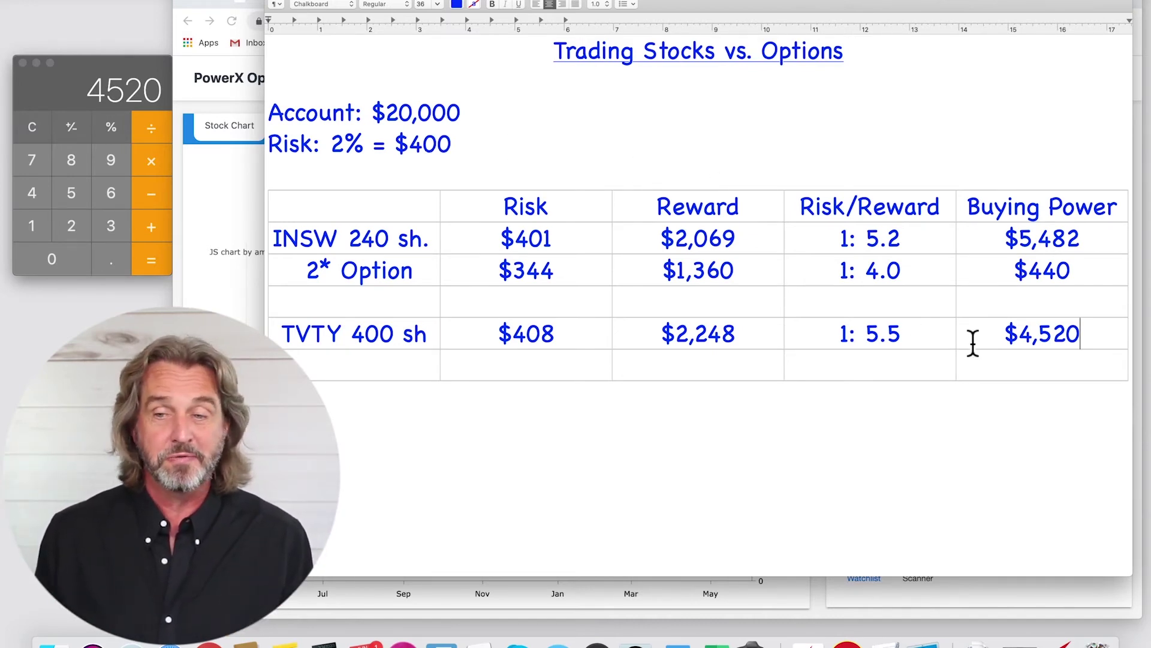
{"action": "left_click_drag", "start_coordinate": [1087, 329], "coordinate": [998, 330]}
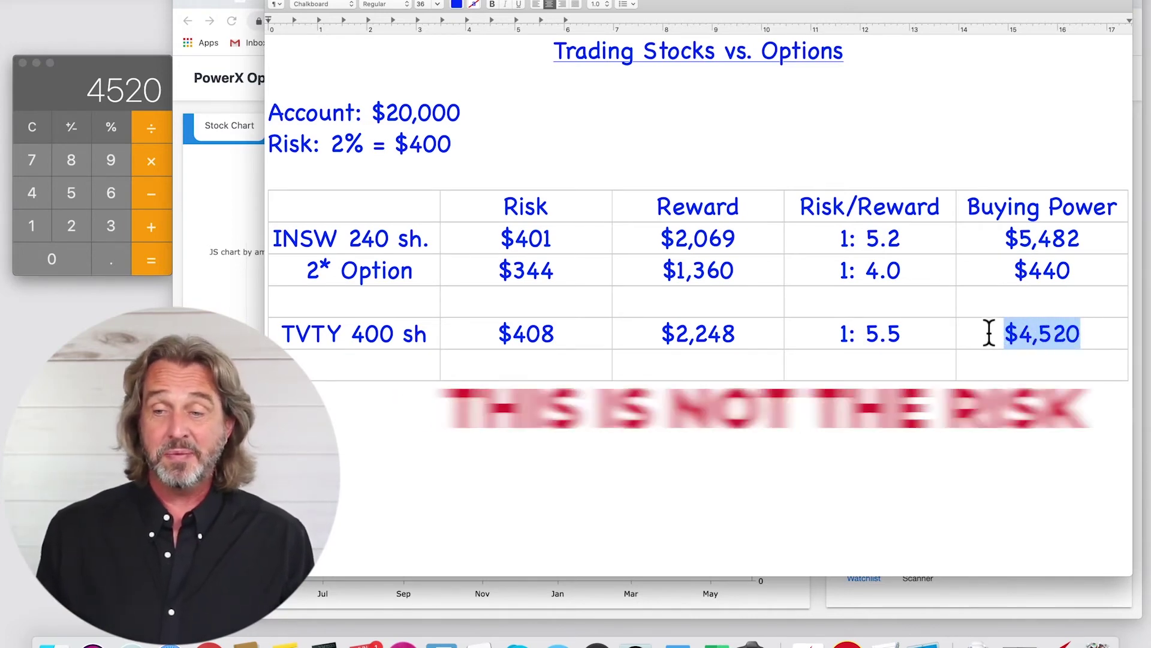
Highlight the TVTY row's Risk in the document, then switch to PowerX Optimizer and show TVTY's options data
{"action": "left_click", "coordinate": [576, 330]}
{"action": "left_click_drag", "start_coordinate": [576, 330], "coordinate": [504, 333]}
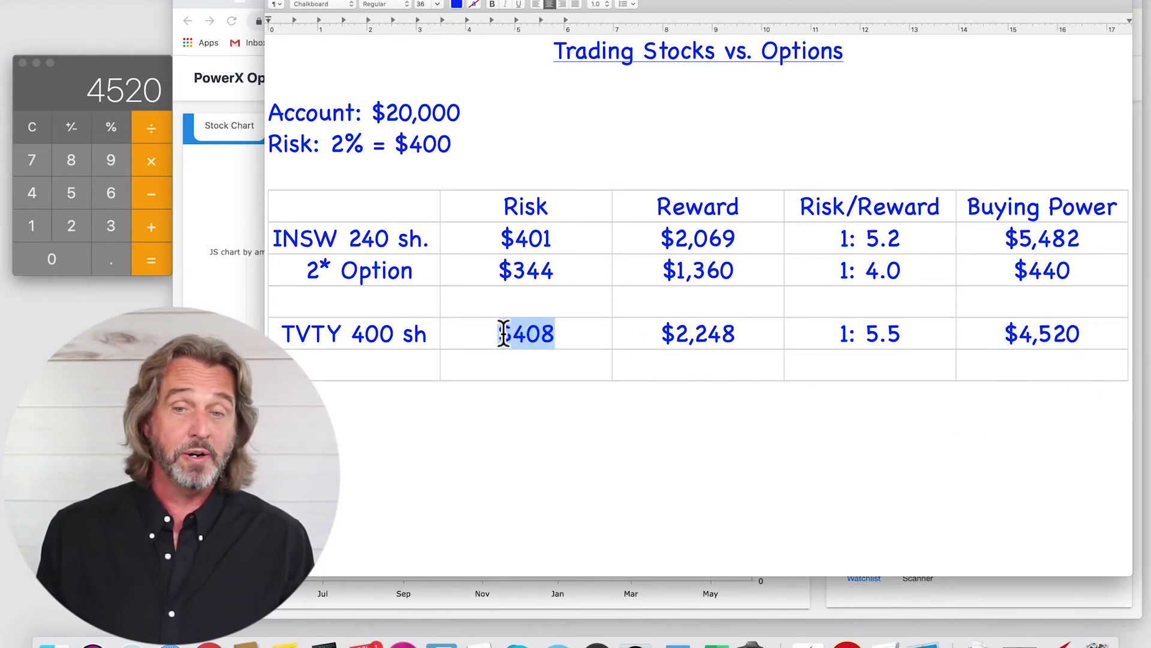
{"action": "left_click", "coordinate": [225, 226]}
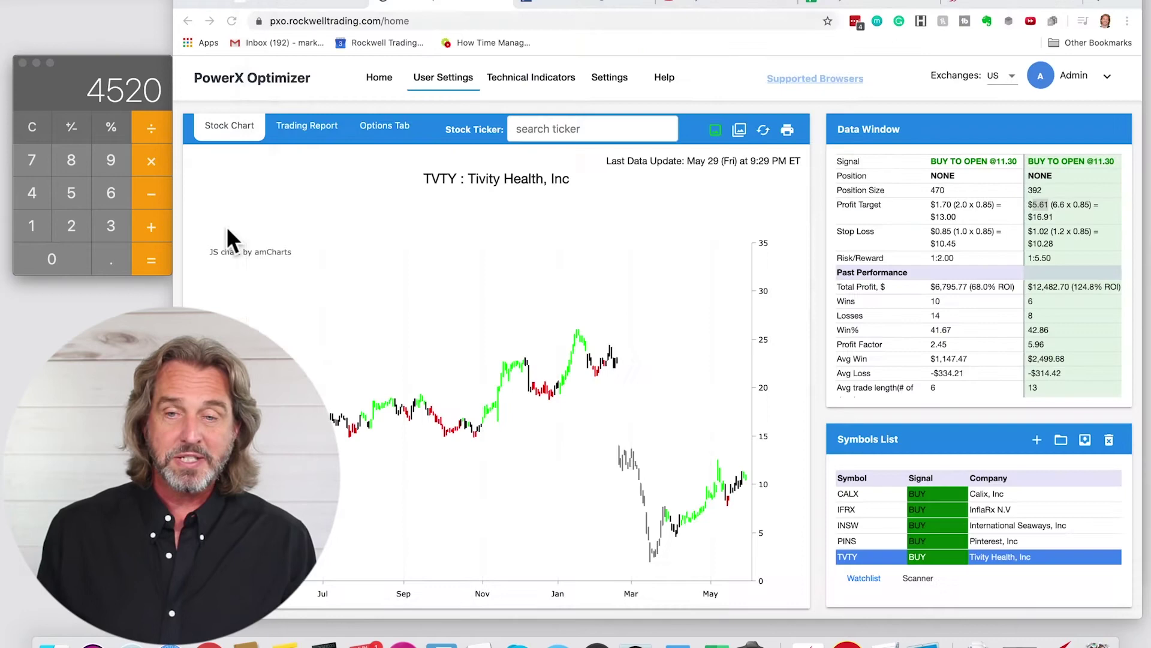
{"action": "left_click", "coordinate": [386, 129]}
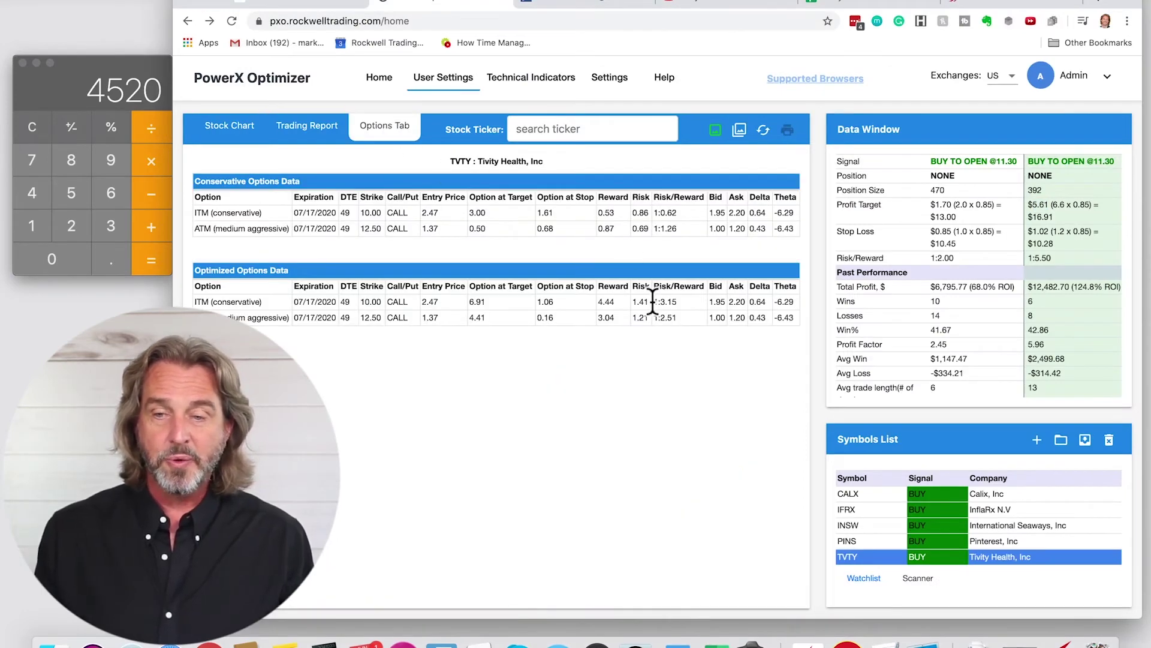
Check the optimized ITM option's risk and calculate 400 ÷ 141 in Calculator to size the option position
{"action": "left_click_drag", "start_coordinate": [652, 302], "coordinate": [635, 310]}
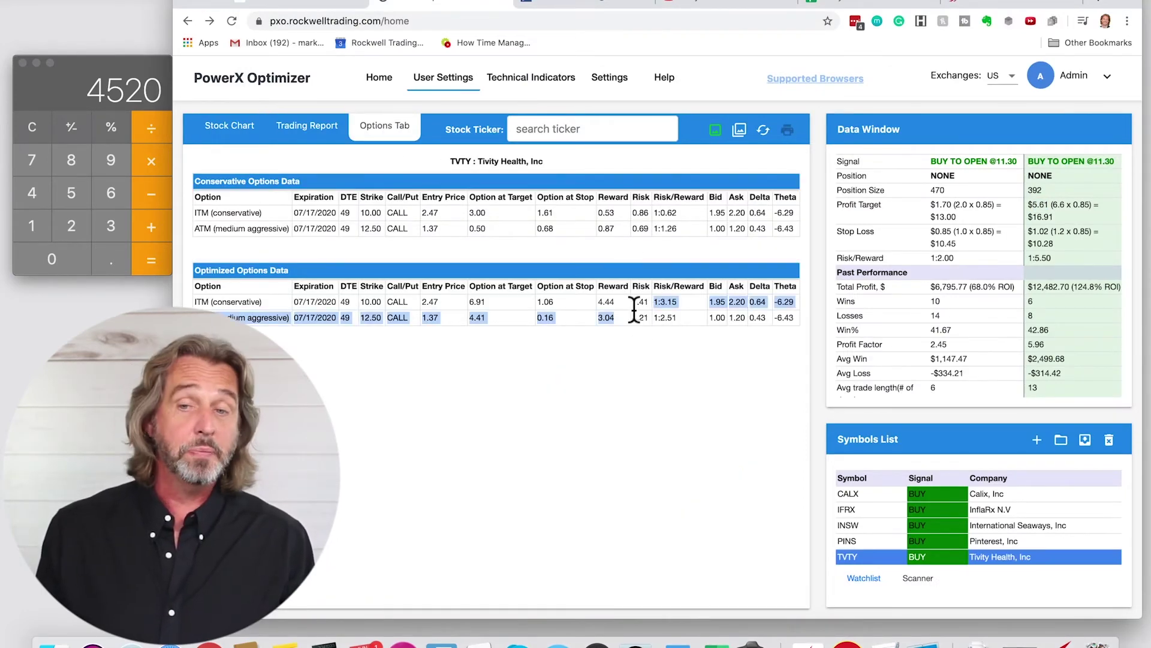
{"action": "left_click", "coordinate": [69, 74]}
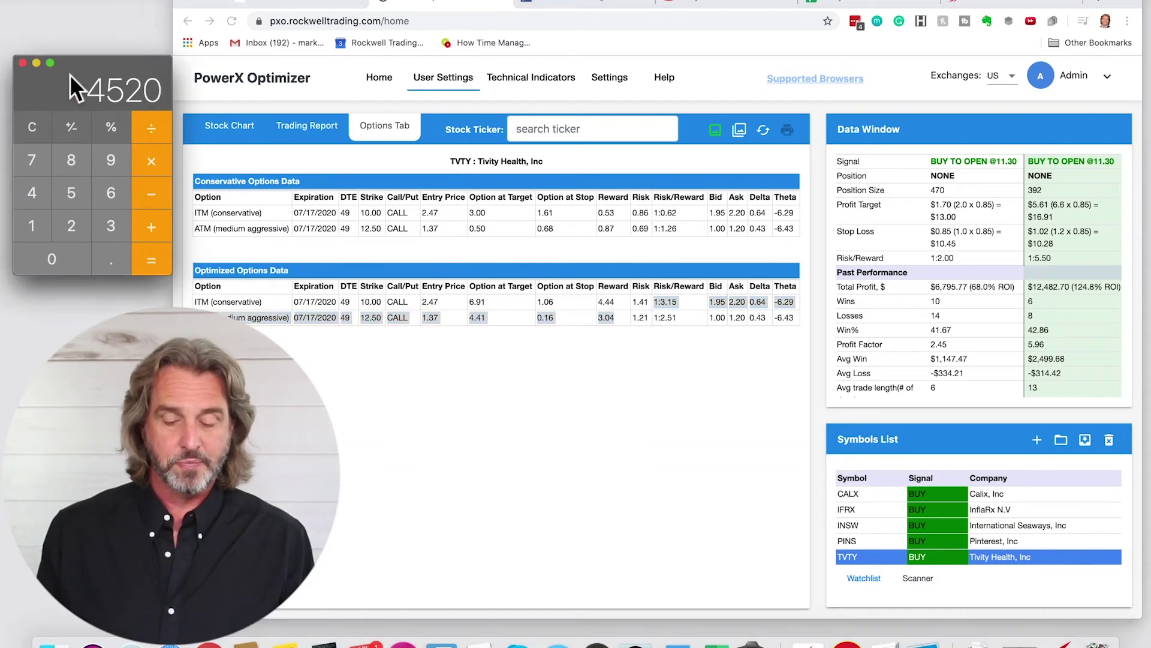
{"action": "type", "text": "400"}
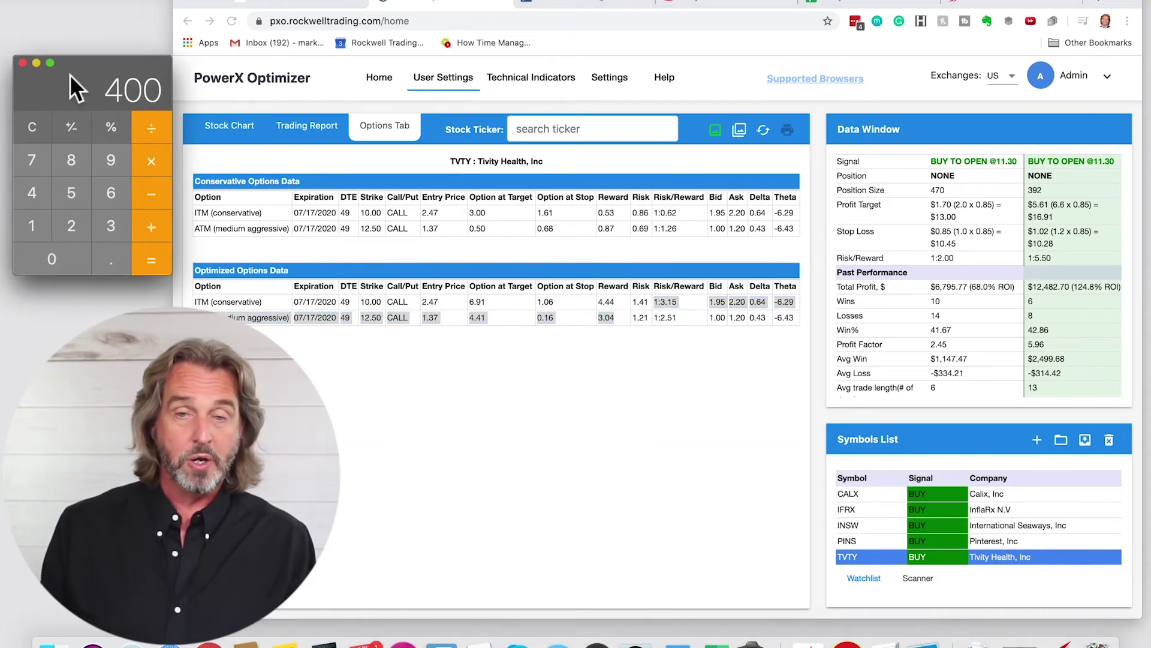
{"action": "type", "text": "/141"}
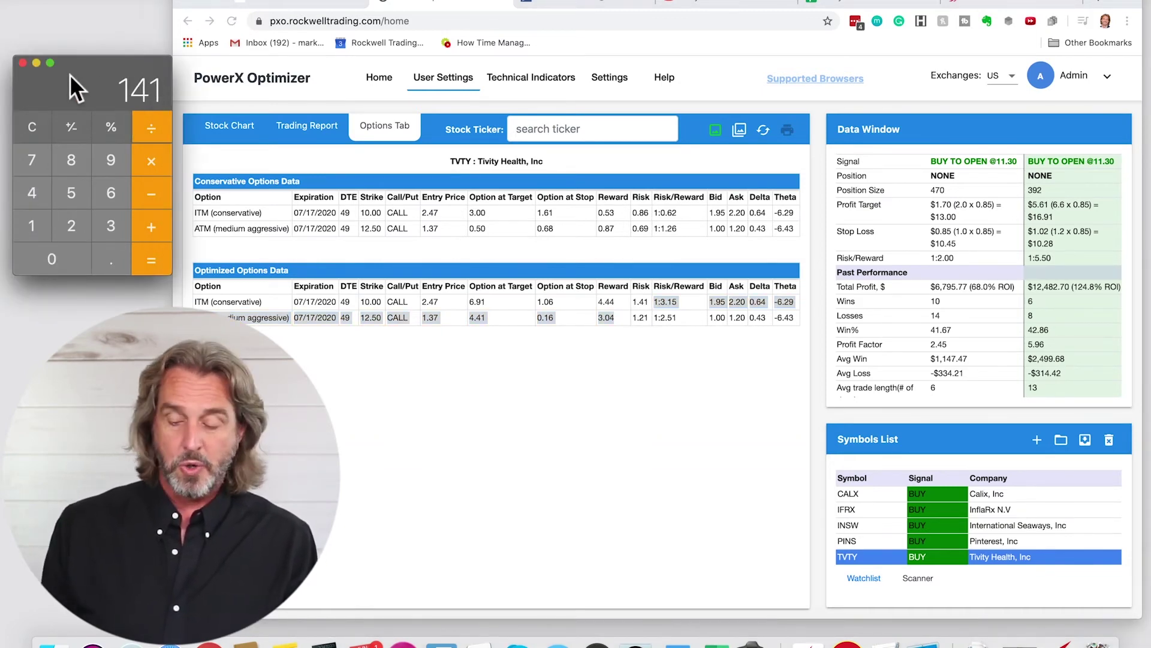
{"action": "key", "text": "Return"}
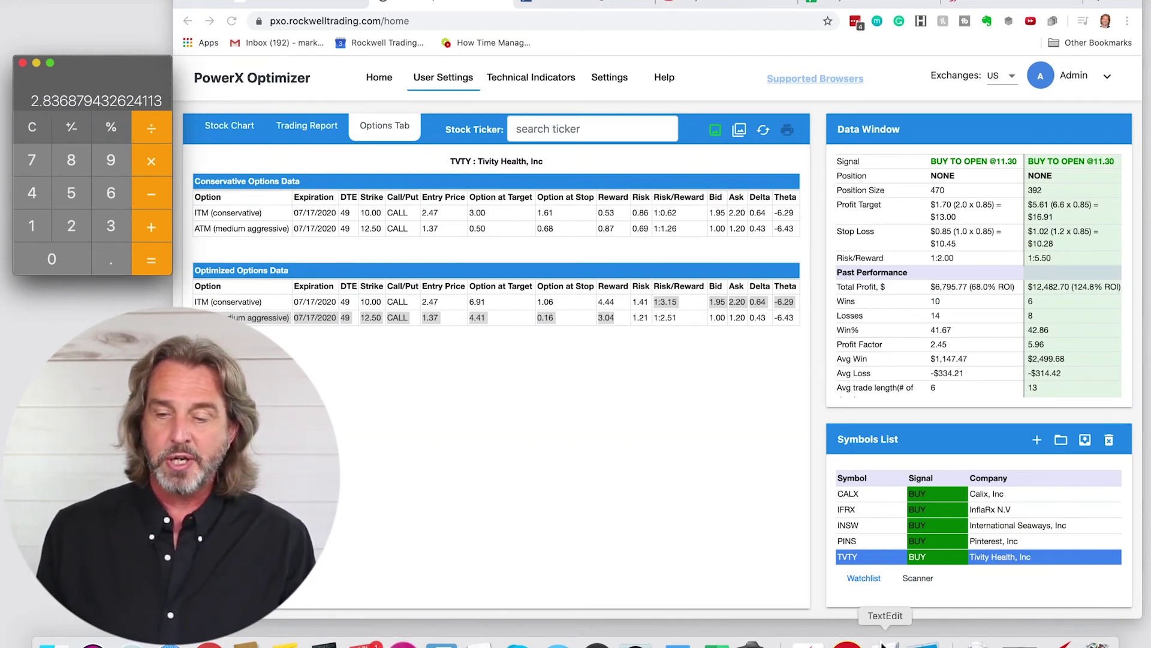
Return to the text document and label the empty row below TVTY as 3* Options
{"action": "left_click", "coordinate": [848, 636]}
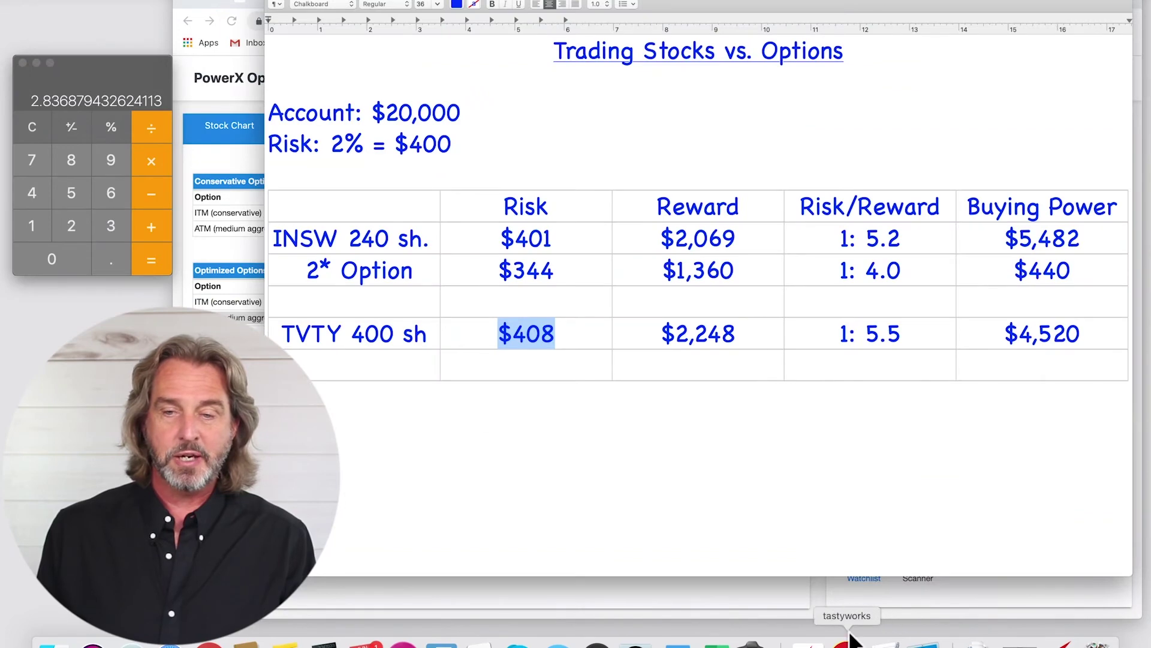
{"action": "left_click", "coordinate": [370, 362]}
{"action": "type", "text": "3 Options"}
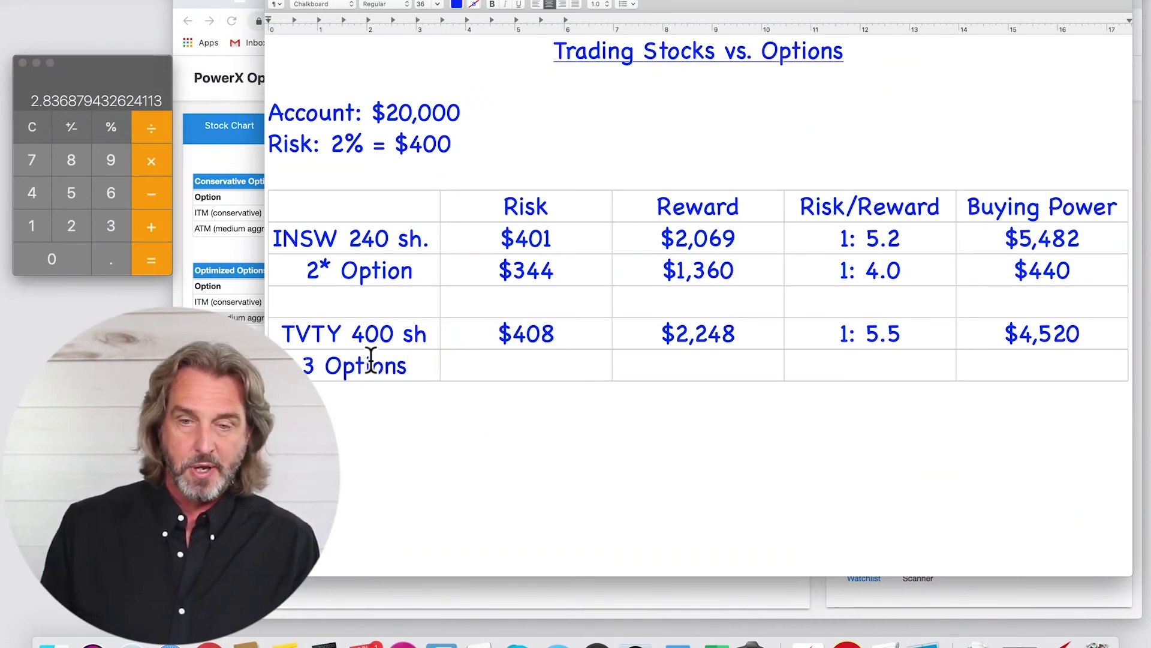
{"action": "key", "text": "Left"}
{"action": "key", "text": "Left"}
{"action": "key", "text": "Left"}
{"action": "key", "text": "Left"}
{"action": "key", "text": "Left"}
{"action": "key", "text": "Left"}
{"action": "key", "text": "Left"}
{"action": "key", "text": "Left"}
{"action": "type", "text": "*"}
Calculate the risk of three TVTY options in Calculator from the optimized ITM risk and enter $423 as Risk in the 3* Options row
{"action": "key", "text": "super+Tab"}
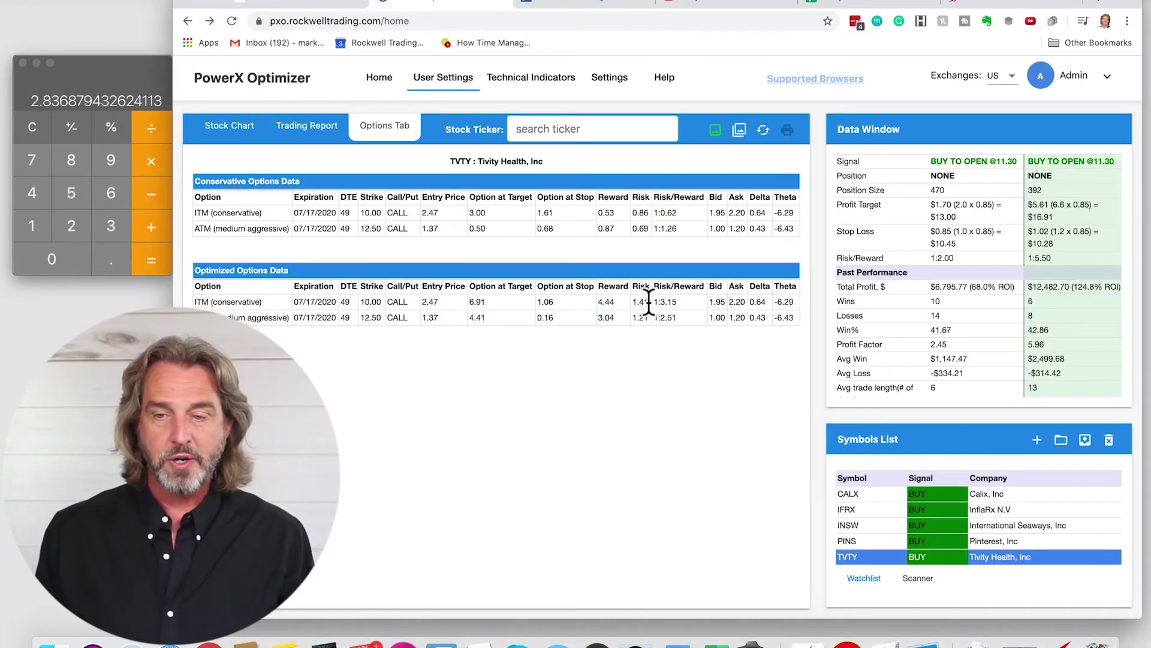
{"action": "left_click", "coordinate": [125, 76]}
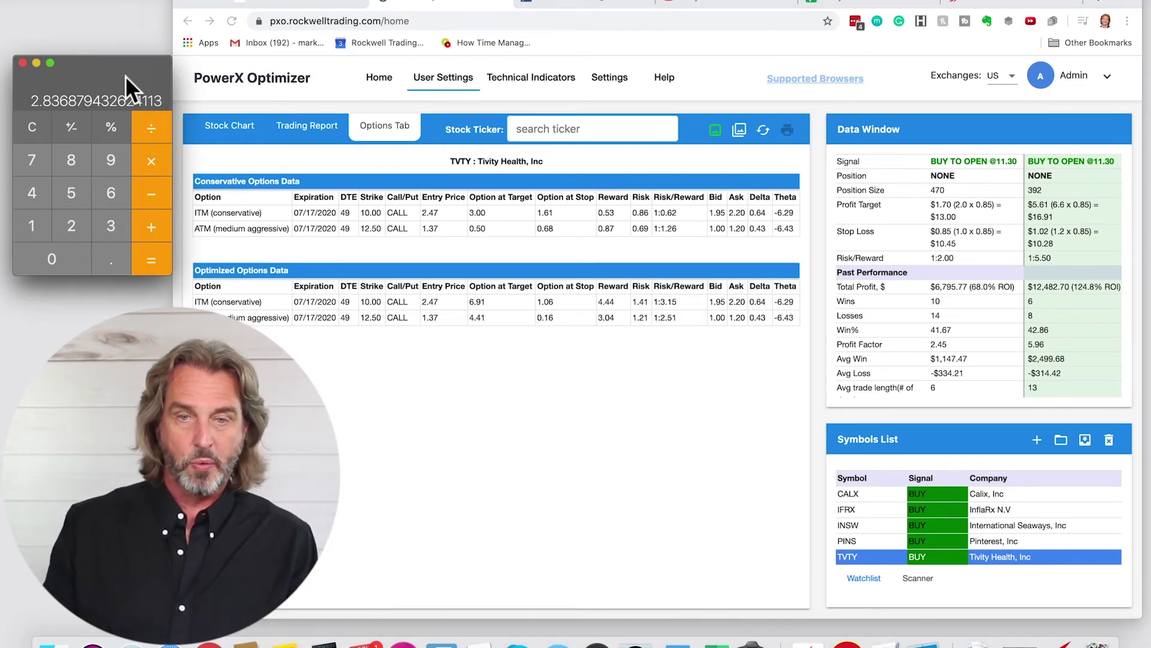
{"action": "type", "text": "13"}
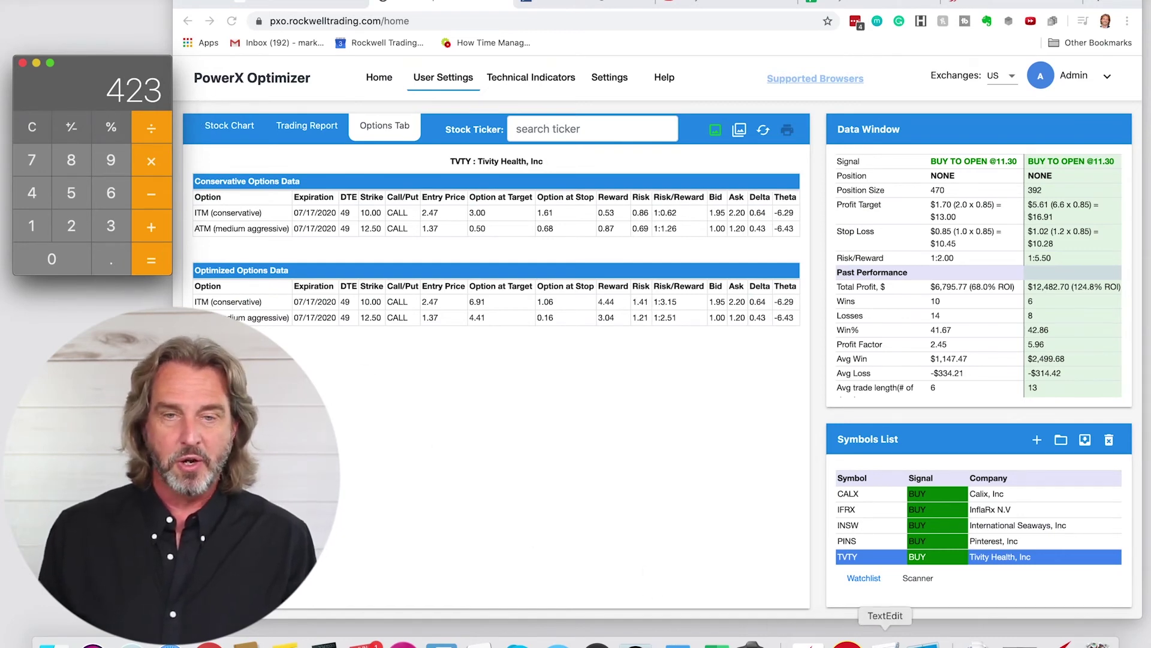
{"action": "left_click", "coordinate": [887, 642]}
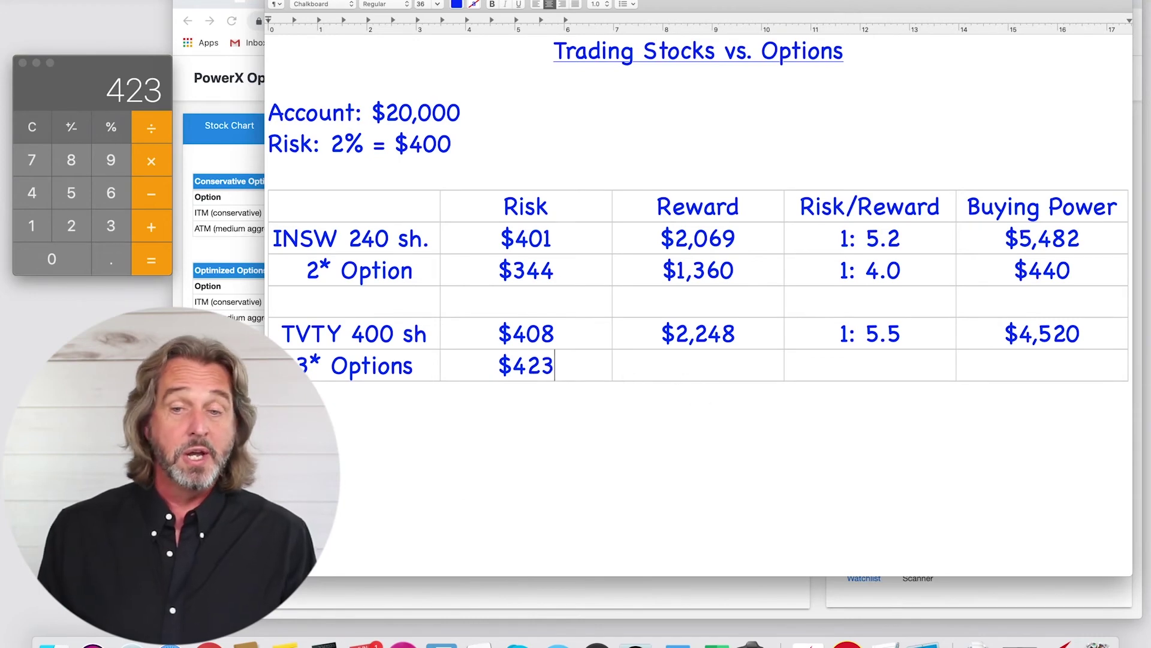
Highlight the optimized ITM reward in PowerX Optimizer, calculate 444 × 3 in Calculator, and enter $1,332 as Reward in the 3* Options row
{"action": "left_click", "coordinate": [228, 258]}
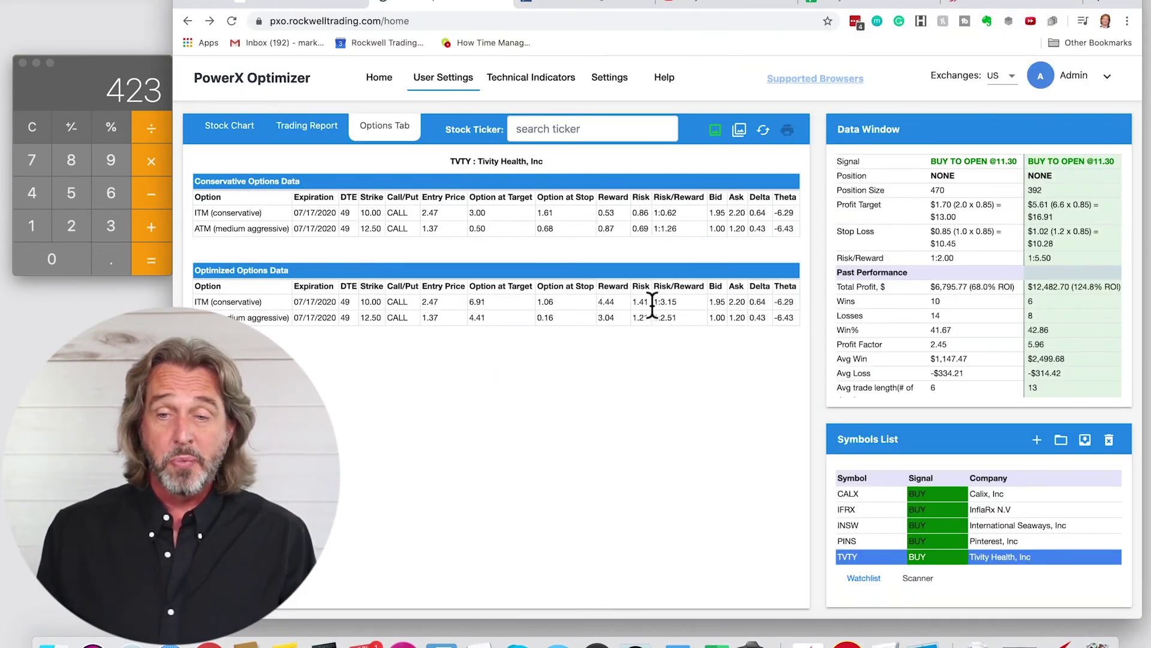
{"action": "double_click", "coordinate": [601, 303]}
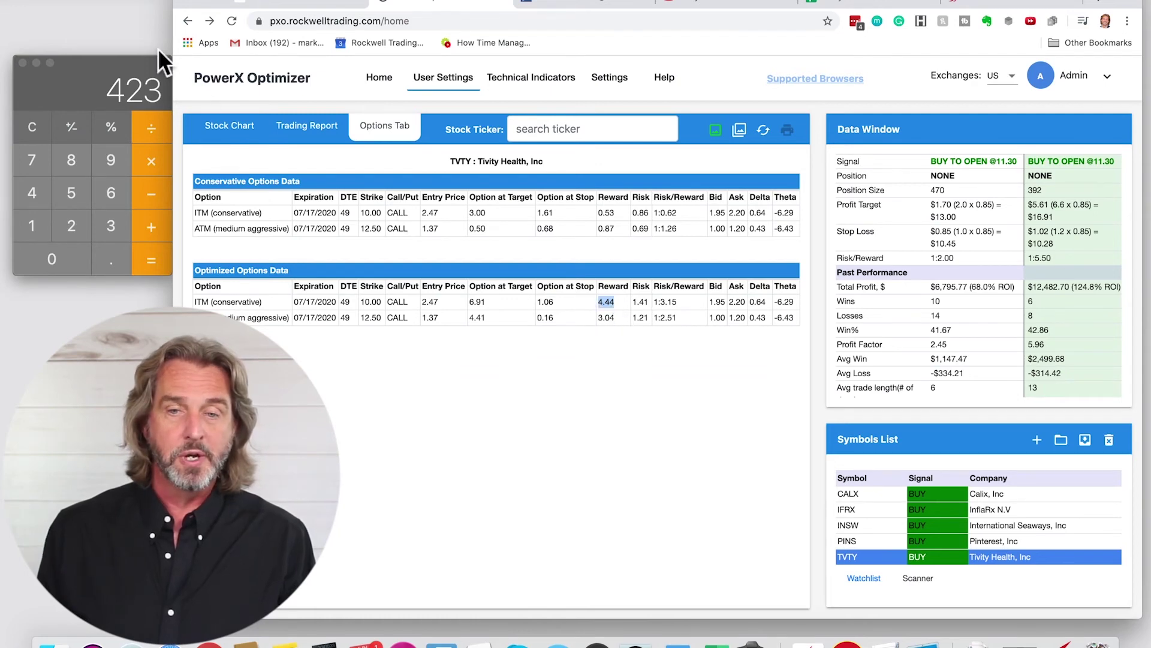
{"action": "left_click", "coordinate": [118, 85]}
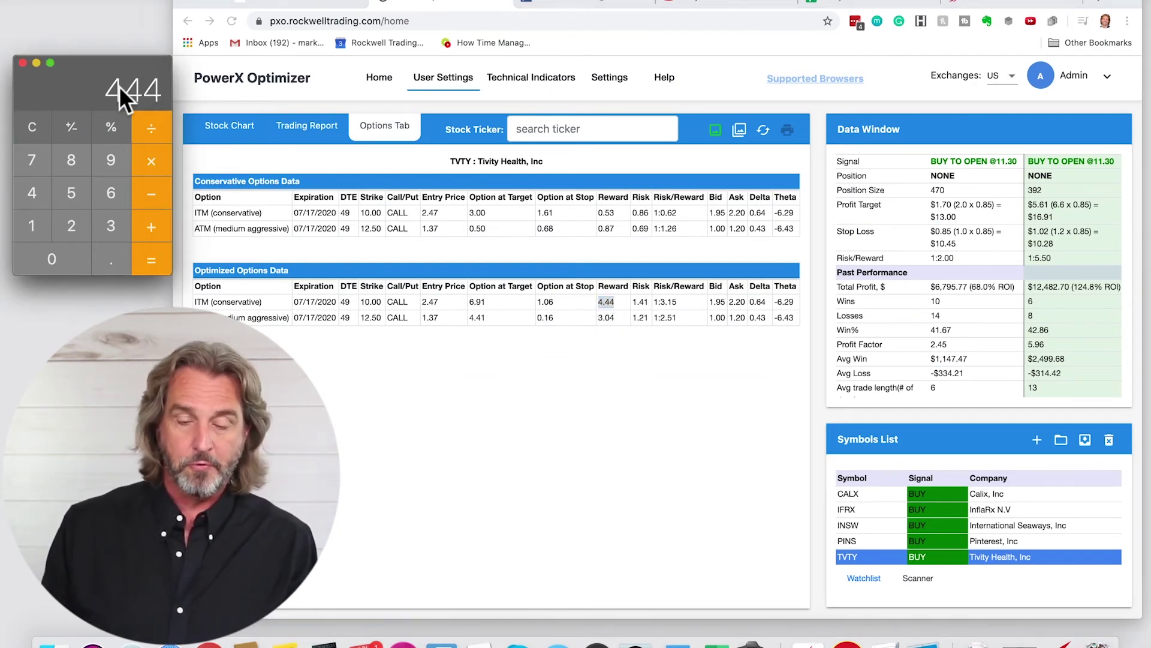
{"action": "key", "text": "asterisk"}
{"action": "type", "text": "3"}
{"action": "key", "text": "Return"}
{"action": "key", "text": "super+Tab"}
{"action": "key", "text": "super+Tab"}
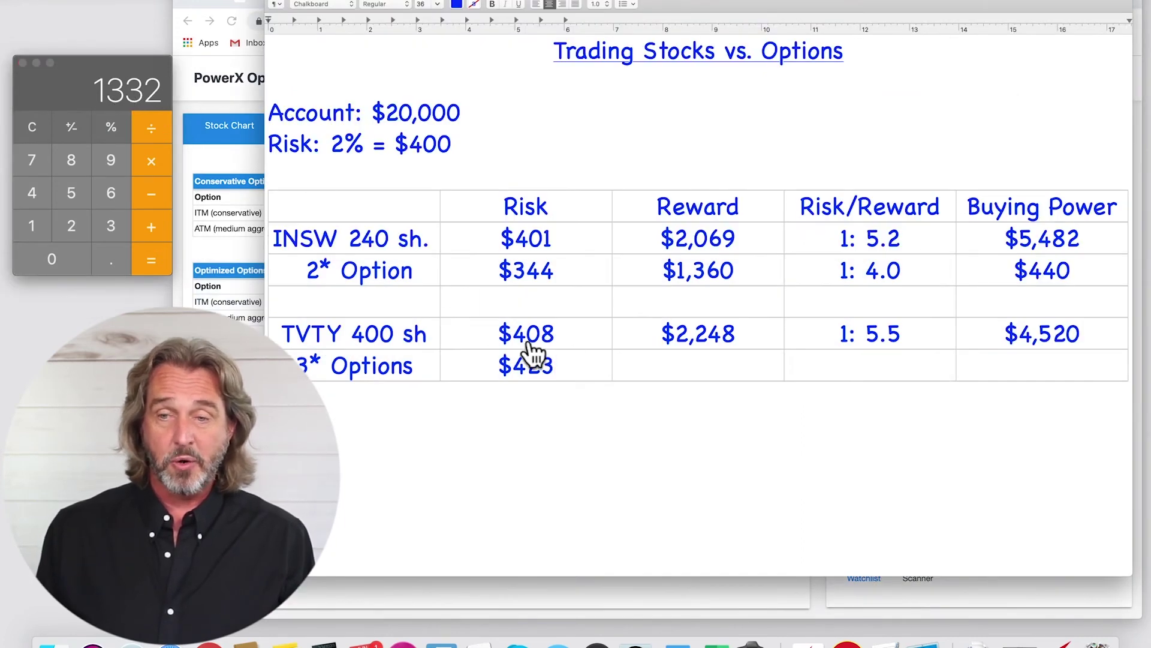
{"action": "left_click", "coordinate": [679, 354]}
{"action": "type", "text": "$1,332"}
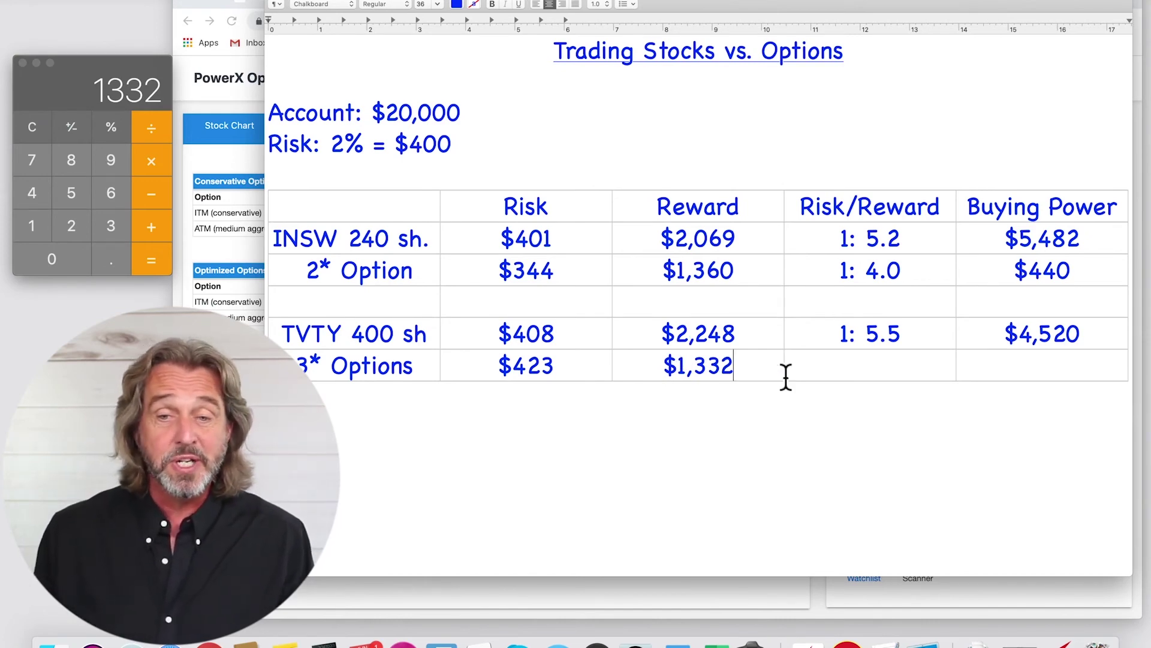
Check the optimized ITM option's risk/reward in PowerX Optimizer and enter 1: 3.2 as Risk/Reward in the 3* Options row
{"action": "left_click", "coordinate": [248, 249]}
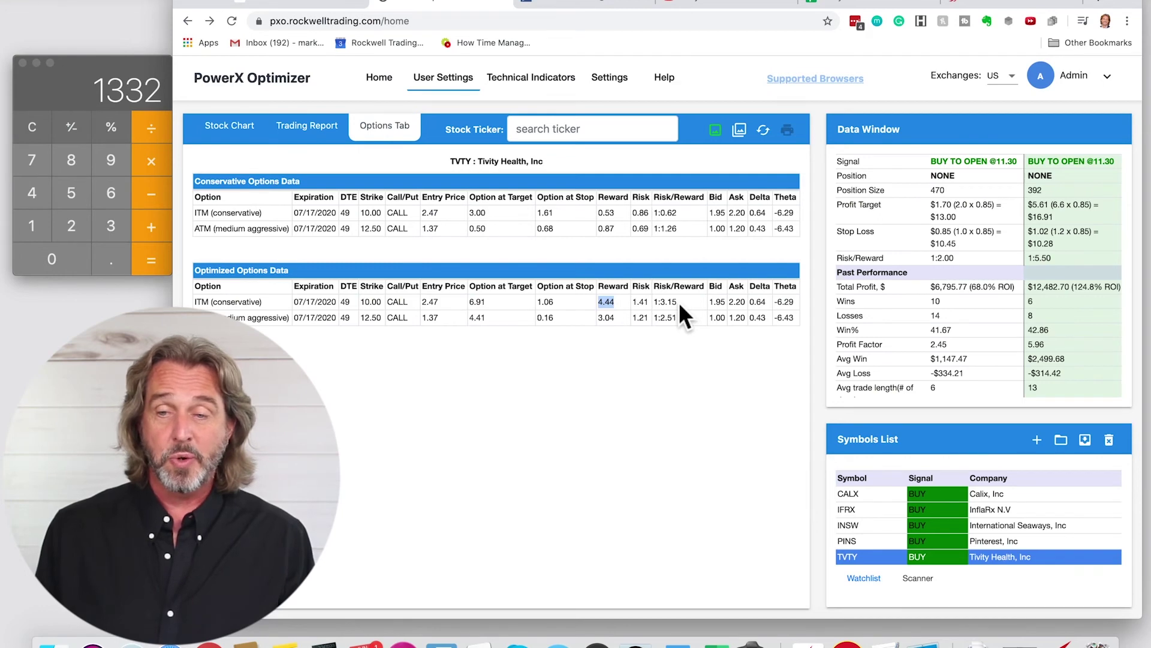
{"action": "key", "text": "super+Tab"}
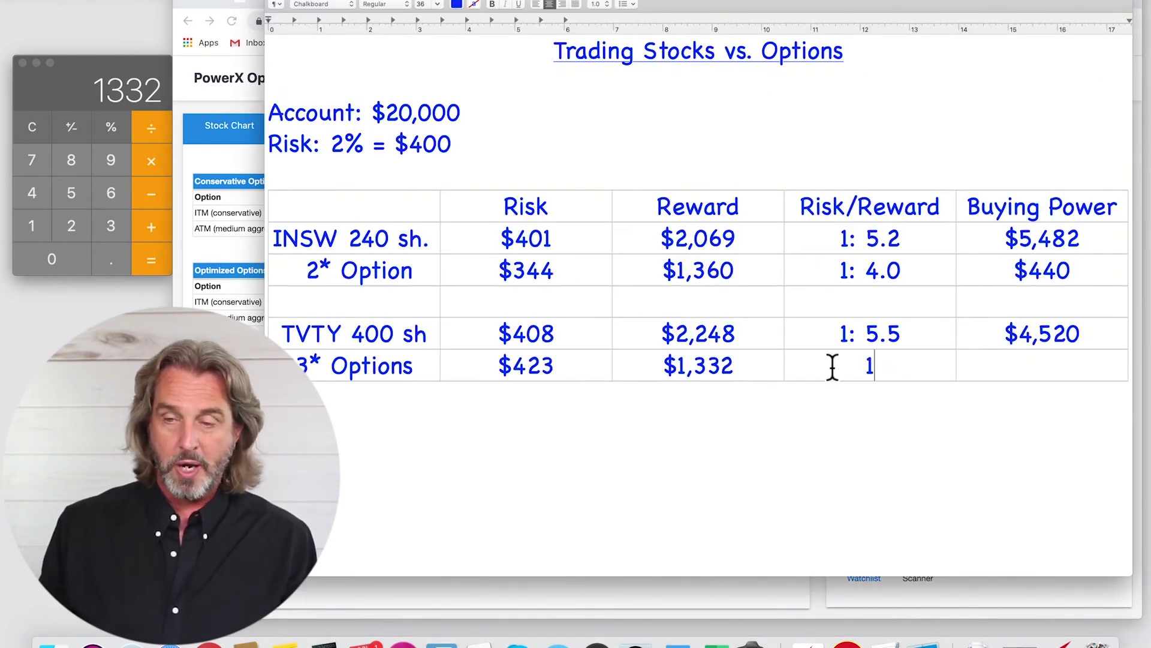
{"action": "type", "text": "3.2"}
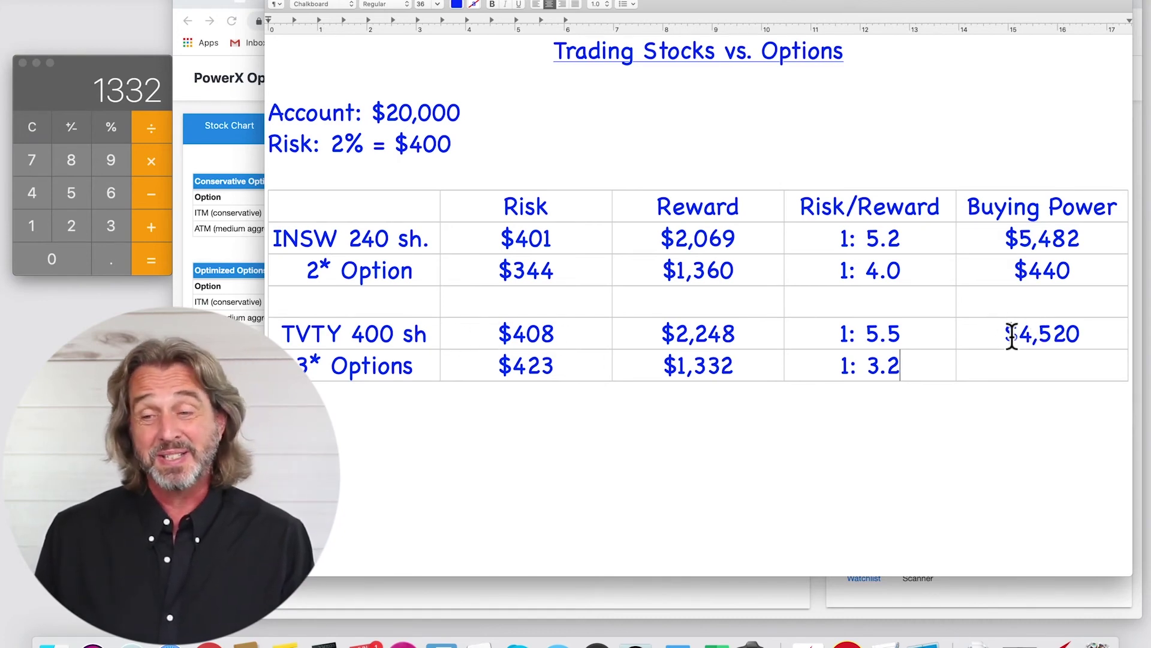
Highlight TVTY's stock buying power, check the ITM option's entry price in PowerX Optimizer, and enter $750 as Buying Power for 3* Options
{"action": "left_click_drag", "start_coordinate": [1001, 340], "coordinate": [1078, 339]}
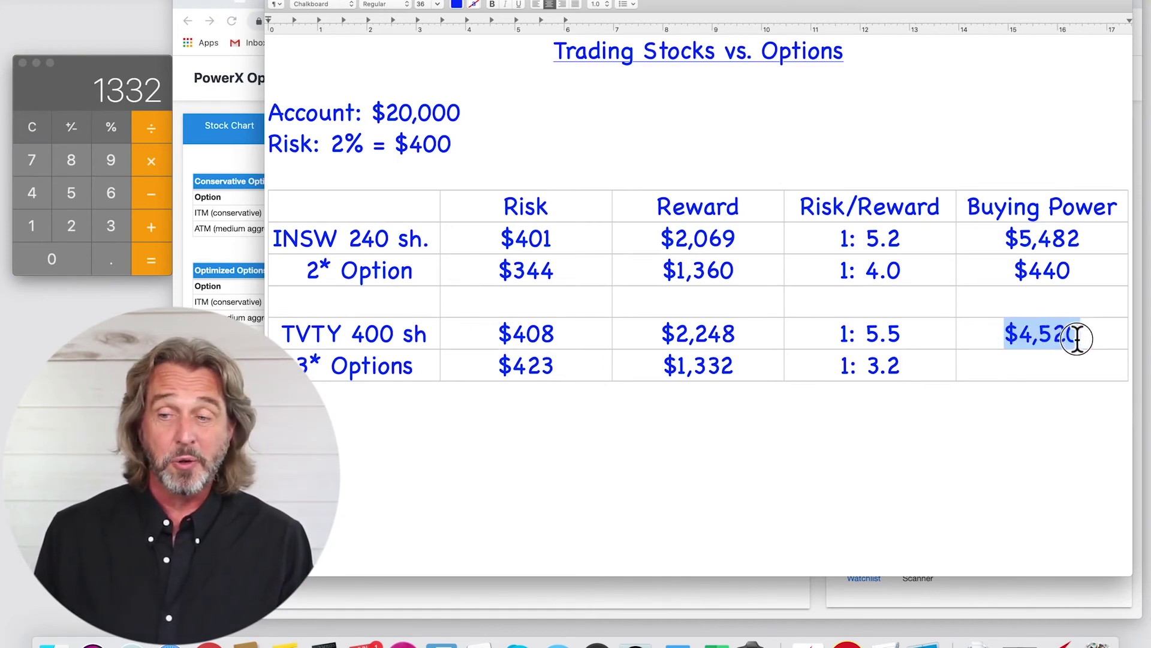
{"action": "left_click", "coordinate": [1028, 372]}
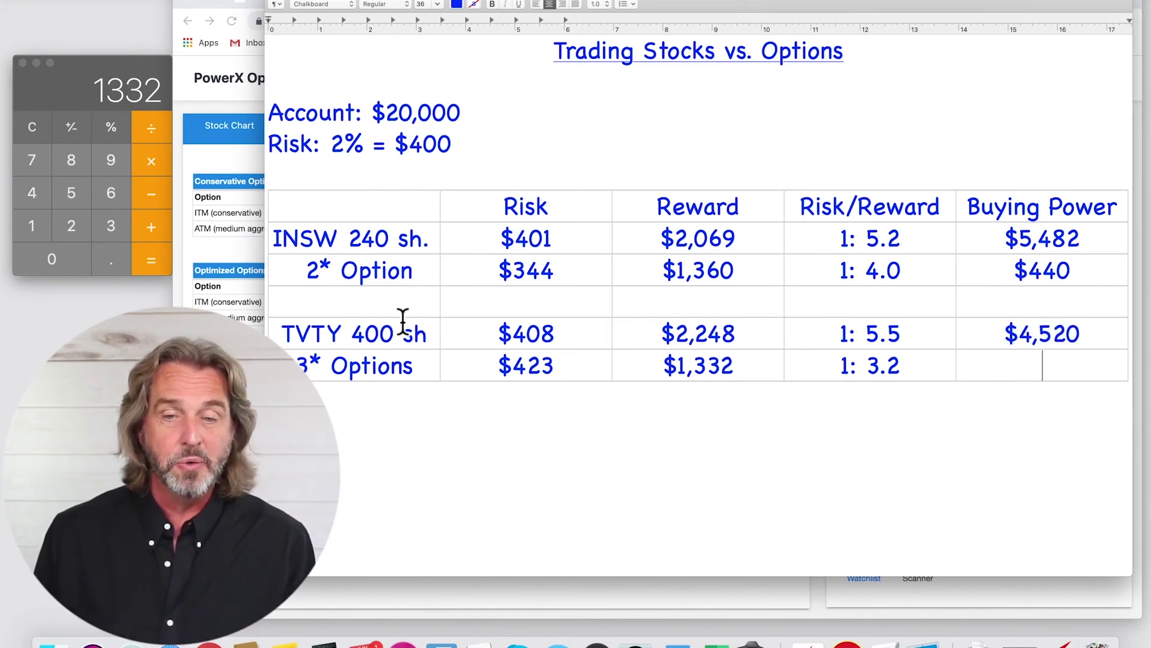
{"action": "left_click", "coordinate": [243, 253]}
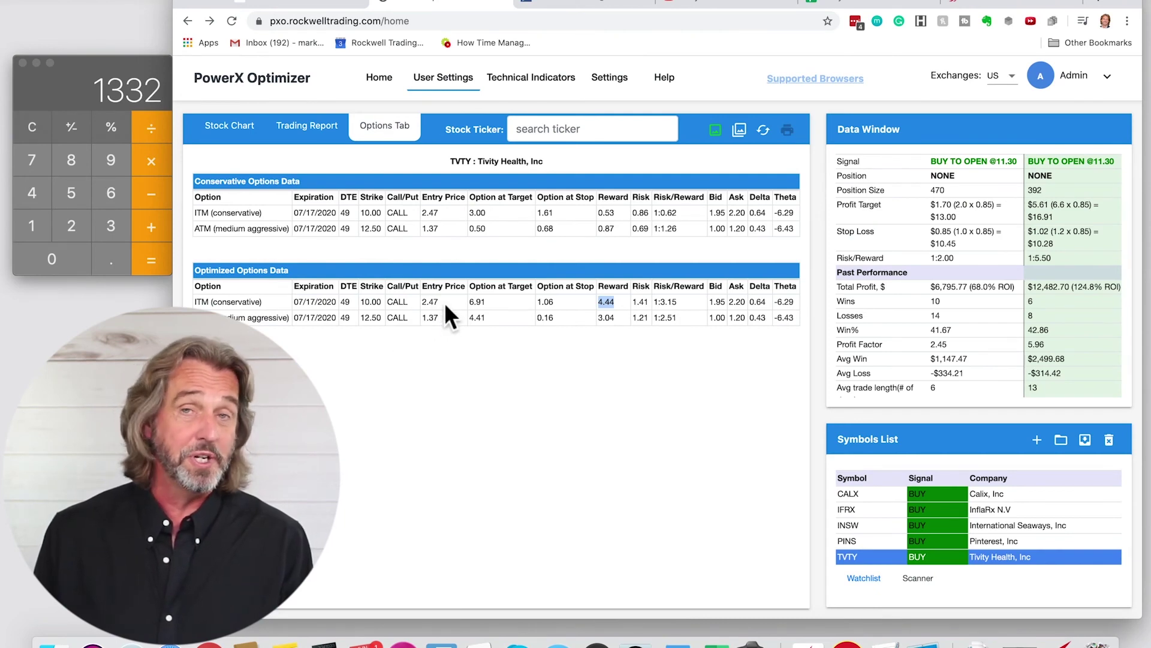
{"action": "key", "text": "super+Tab"}
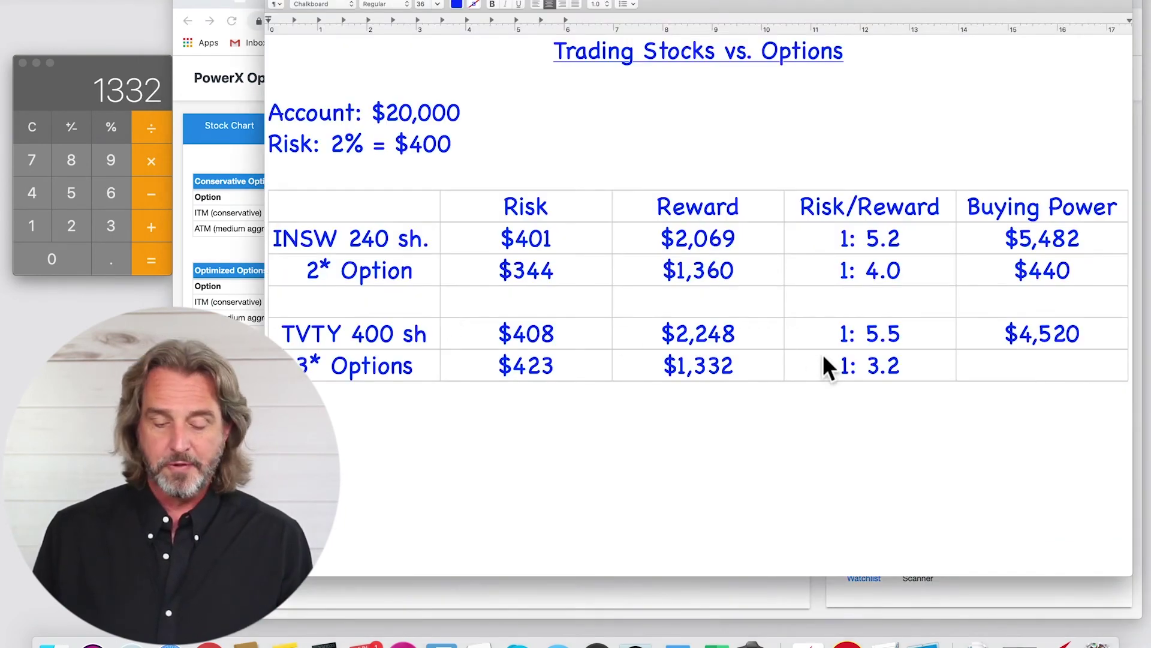
{"action": "type", "text": "750"}
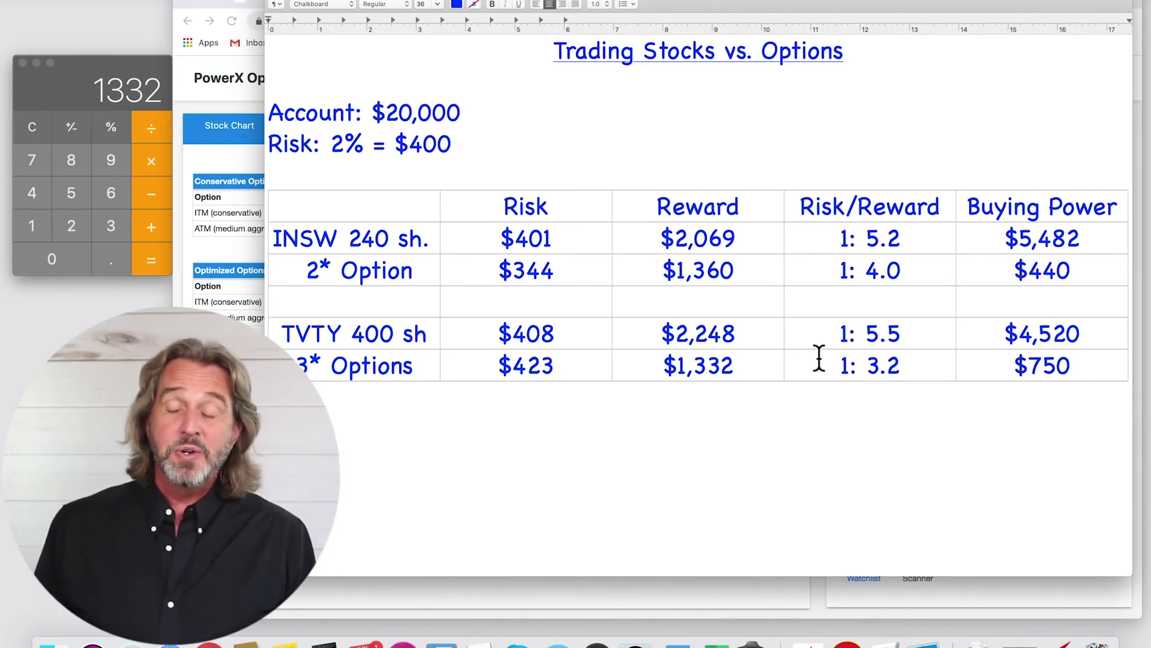
Highlight the Buying Power and Reward of the 3* Options row in turn, and clear the selection
{"action": "left_click_drag", "start_coordinate": [1083, 367], "coordinate": [988, 367]}
{"action": "left_click_drag", "start_coordinate": [738, 366], "coordinate": [657, 365]}
{"action": "left_click", "coordinate": [609, 431]}
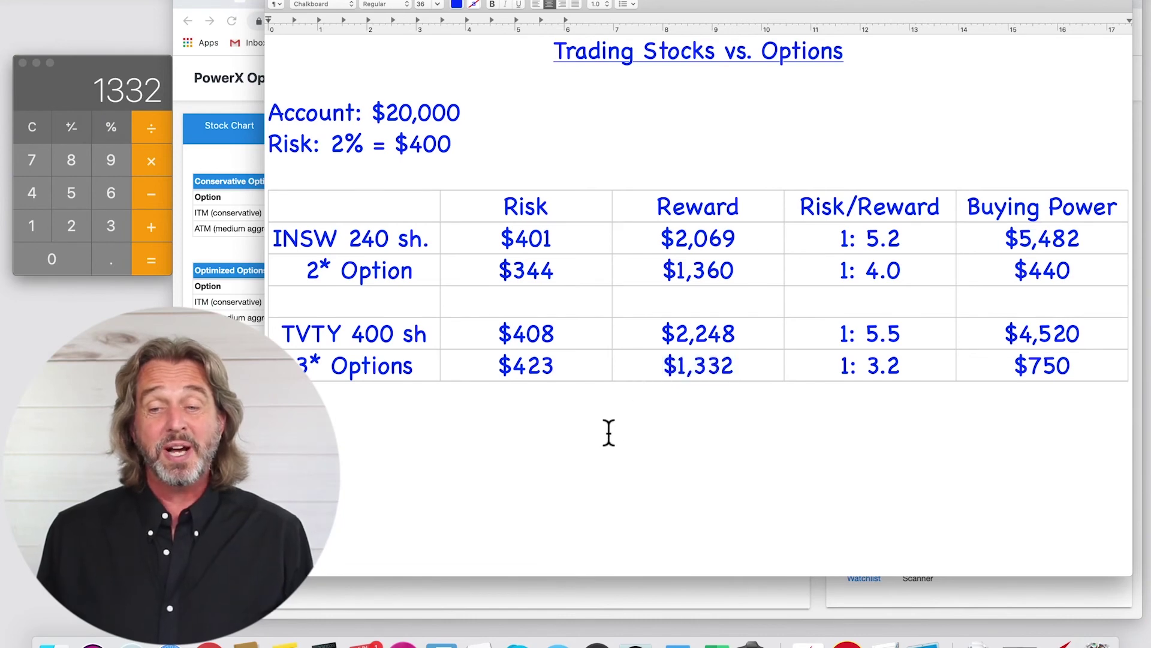